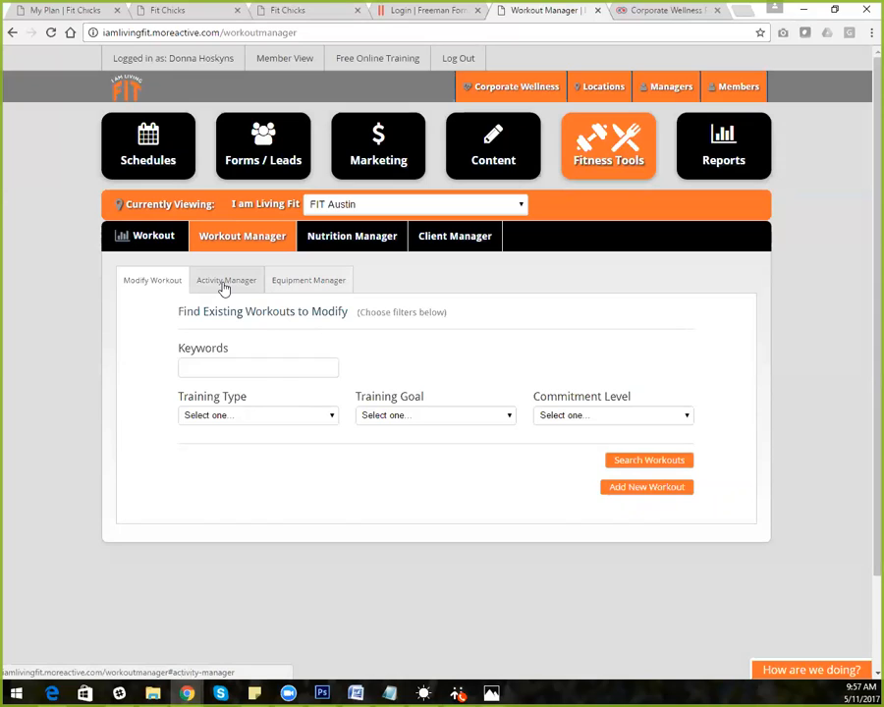
In Activity Manager, search for 'squat' filtered to the Resistance Training category
{"action": "left_click", "coordinate": [224, 285]}
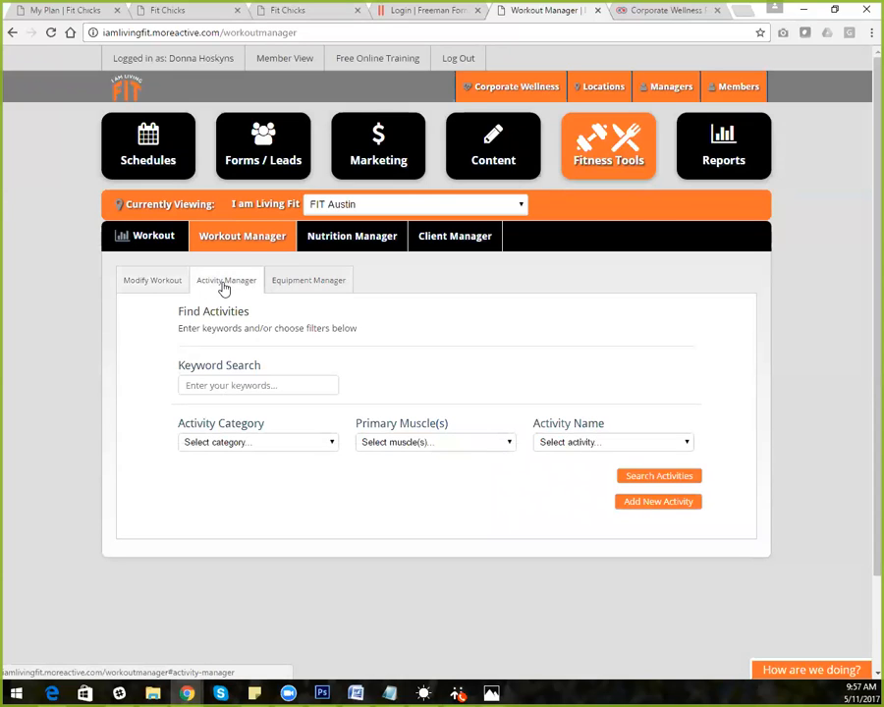
{"action": "left_click", "coordinate": [254, 445]}
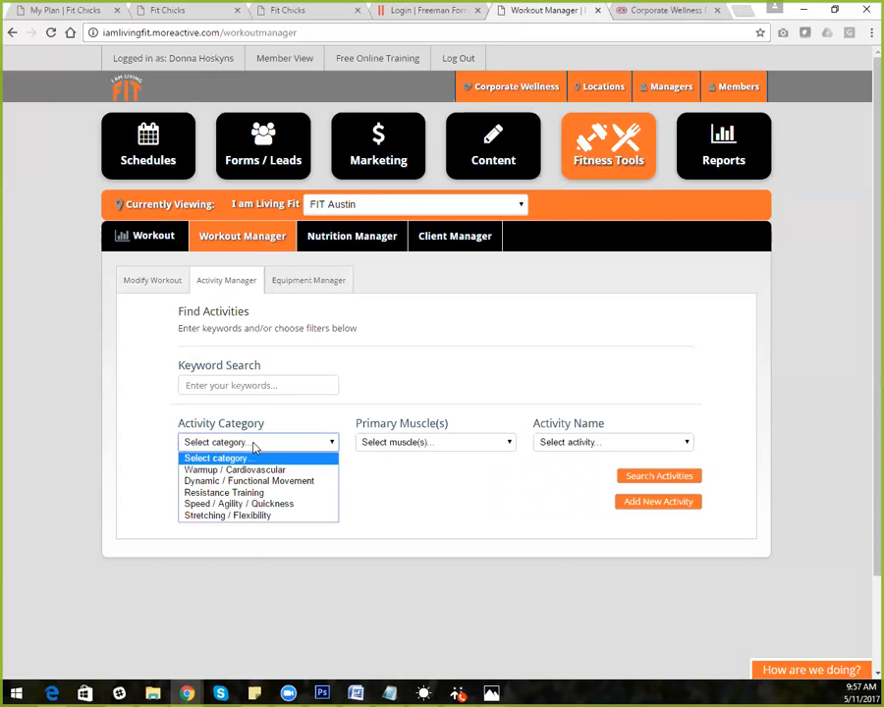
{"action": "left_click", "coordinate": [251, 499]}
{"action": "left_click", "coordinate": [228, 384]}
{"action": "type", "text": "s"}
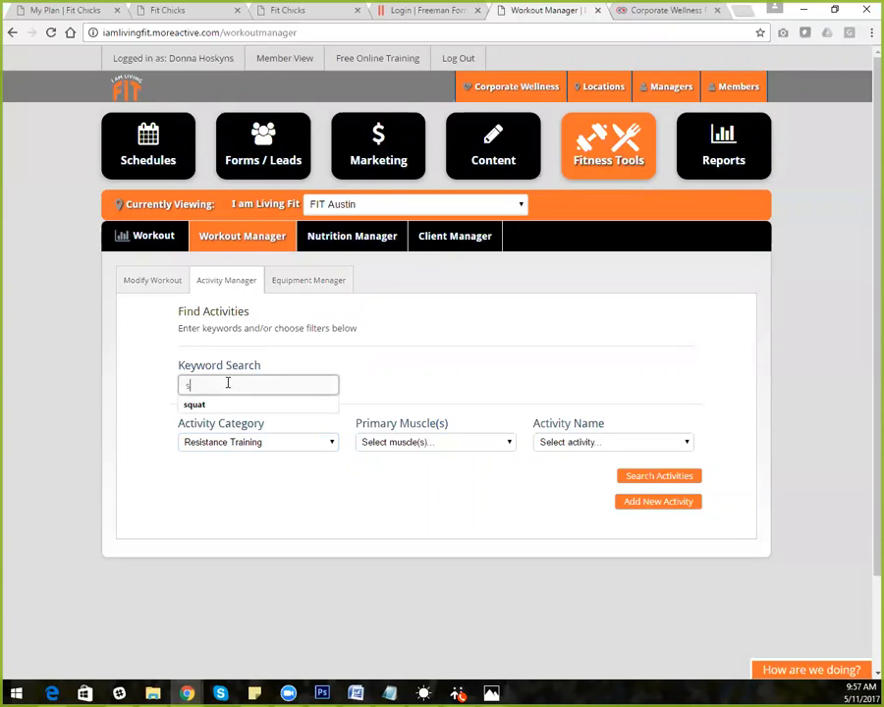
{"action": "type", "text": "quat"}
{"action": "left_click", "coordinate": [650, 477]}
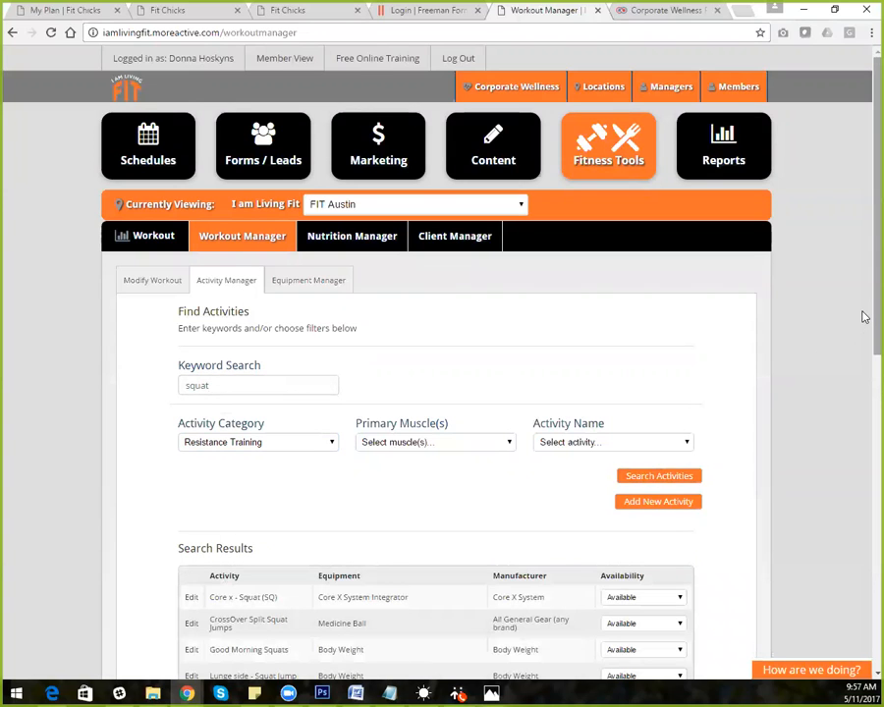
Review the squat results, clear the 'squat' keyword, and start a new activity
{"action": "scroll", "coordinate": [864, 318], "scroll_direction": "down", "scroll_amount": 7}
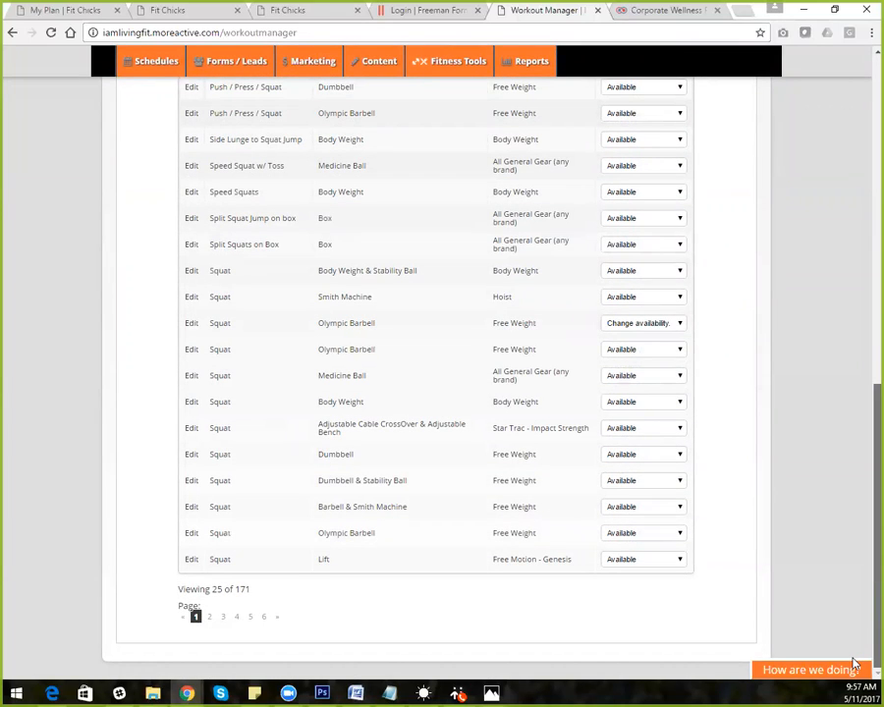
{"action": "scroll", "coordinate": [835, 491], "scroll_direction": "up", "scroll_amount": 4}
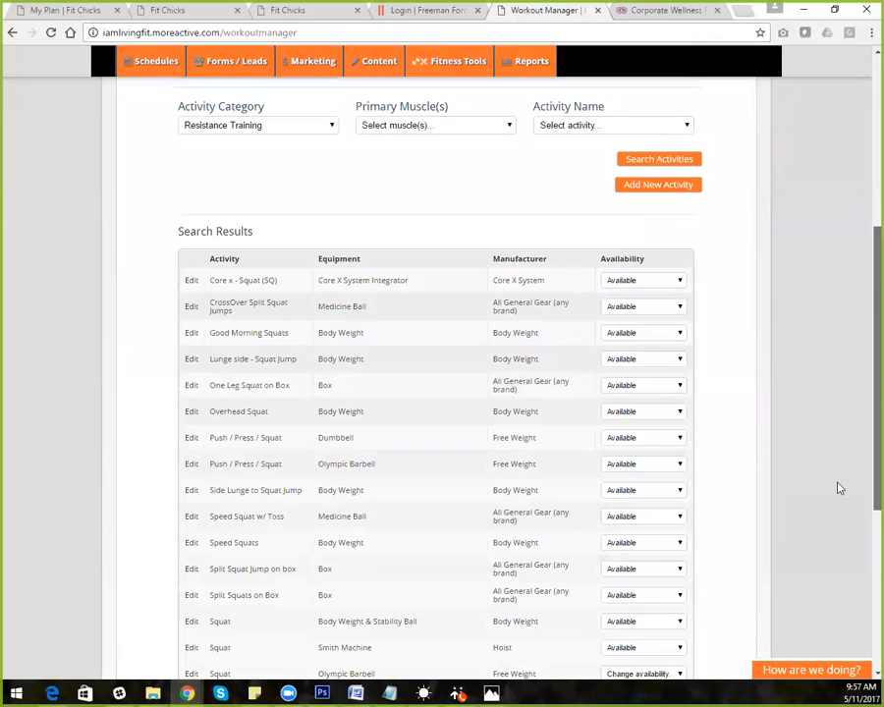
{"action": "scroll", "coordinate": [840, 489], "scroll_direction": "up", "scroll_amount": 3}
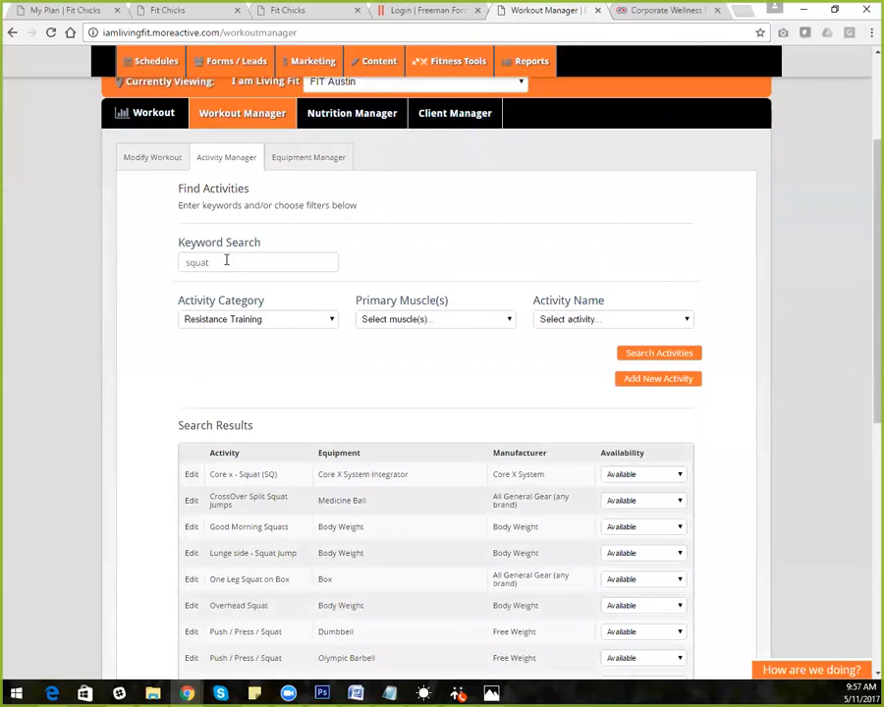
{"action": "left_click_drag", "start_coordinate": [234, 261], "coordinate": [175, 264]}
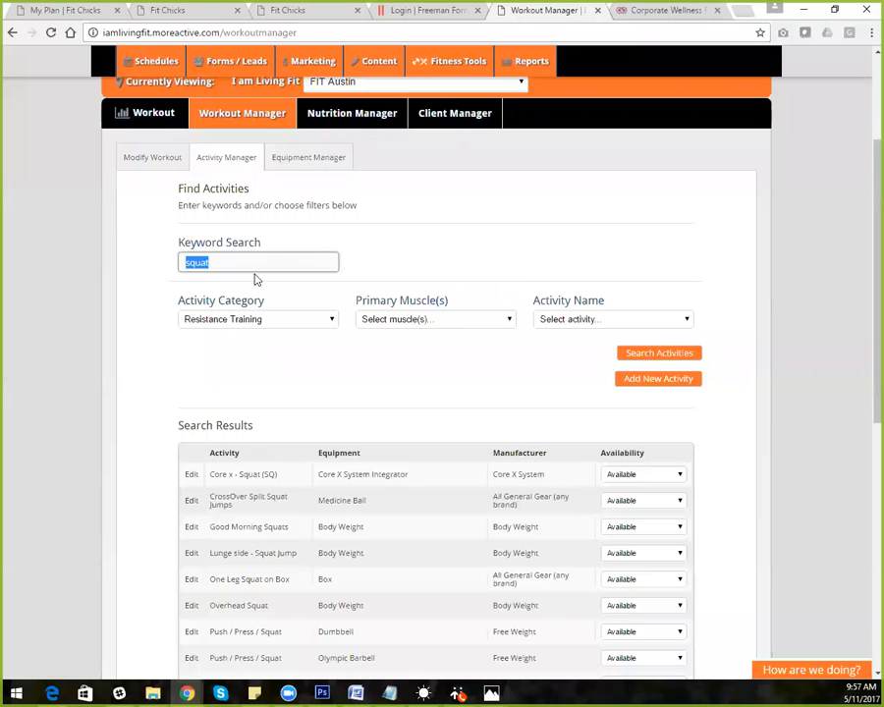
{"action": "key", "text": "BackSpace"}
{"action": "left_click", "coordinate": [660, 379]}
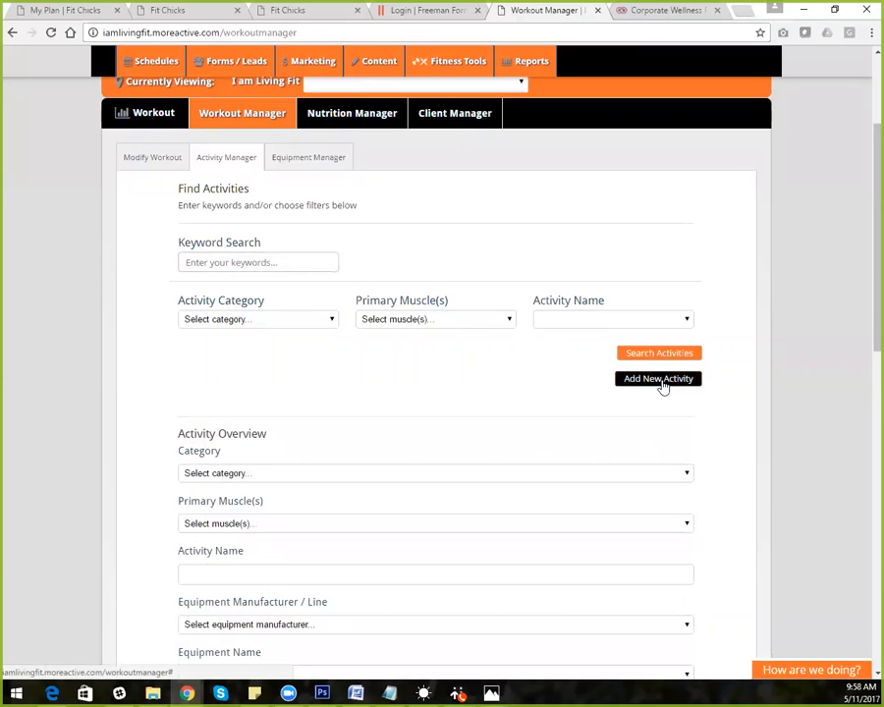
Set the new activity's Category to Resistance Training
{"action": "left_click", "coordinate": [267, 474]}
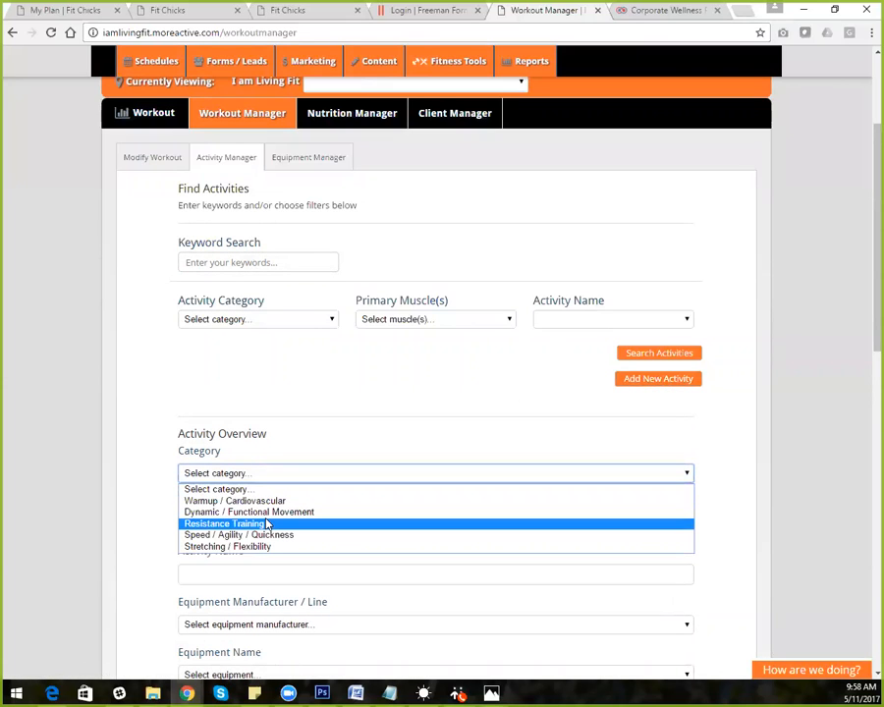
{"action": "left_click", "coordinate": [272, 524]}
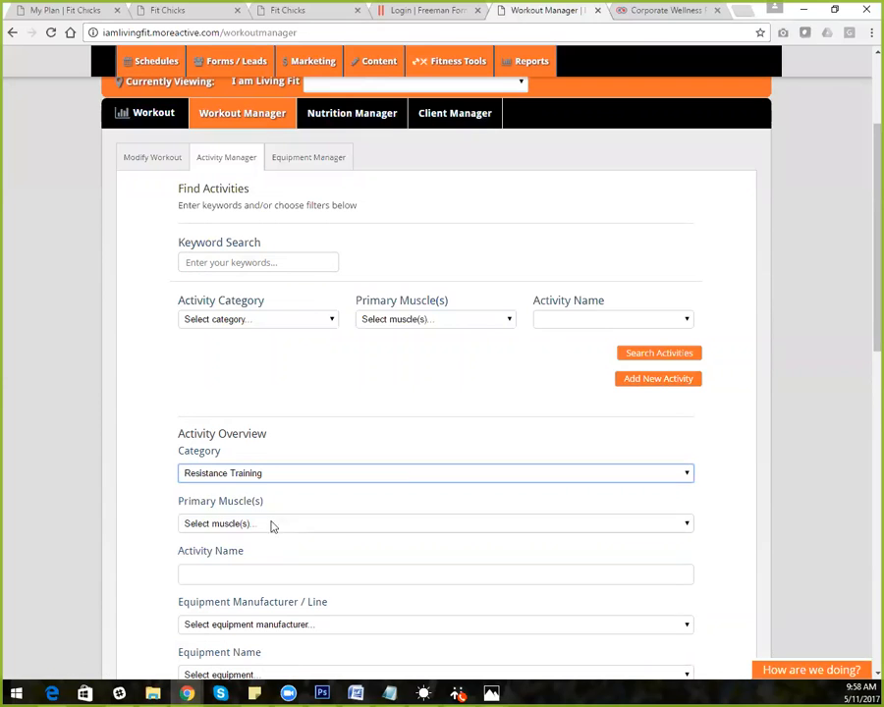
{"action": "scroll", "coordinate": [857, 449], "scroll_direction": "down", "scroll_amount": 3}
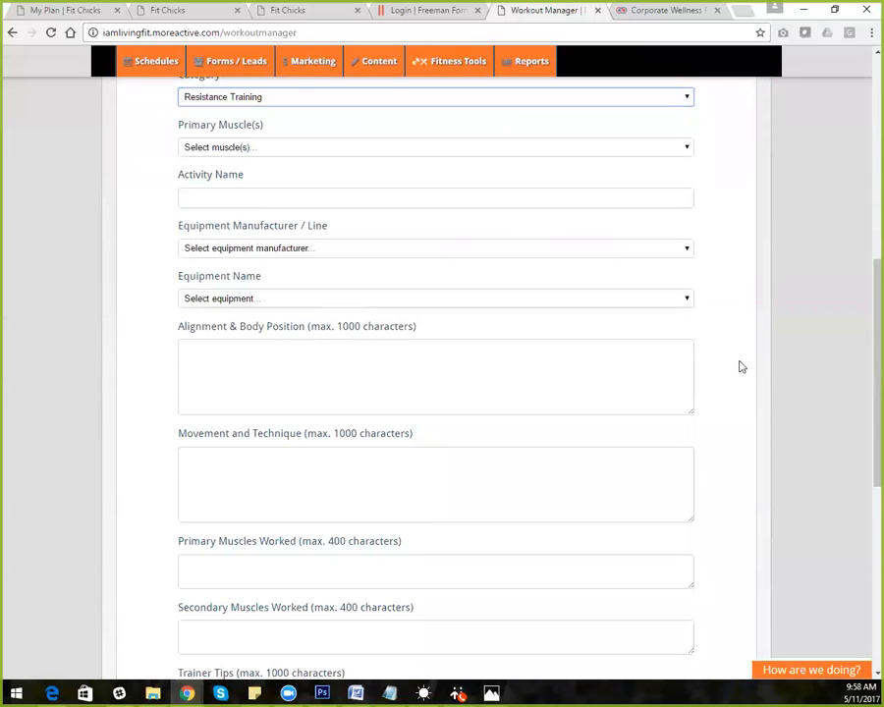
{"action": "scroll", "coordinate": [863, 304], "scroll_direction": "up", "scroll_amount": 2}
{"action": "left_click_drag", "start_coordinate": [863, 290], "coordinate": [861, 289]}
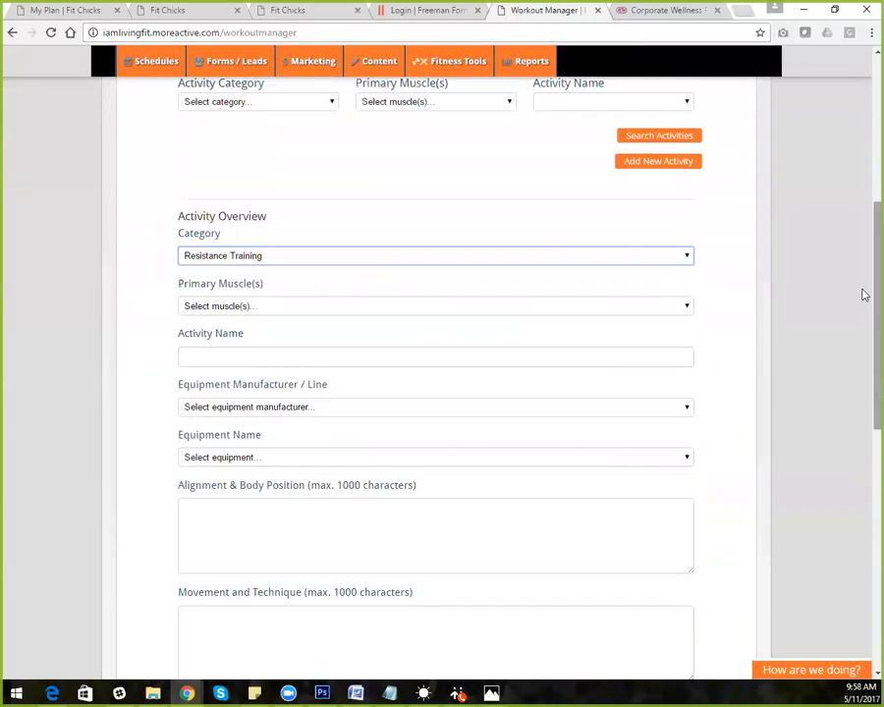
Choose Full Body as the activity's Primary Muscle(s)
{"action": "left_click", "coordinate": [293, 314]}
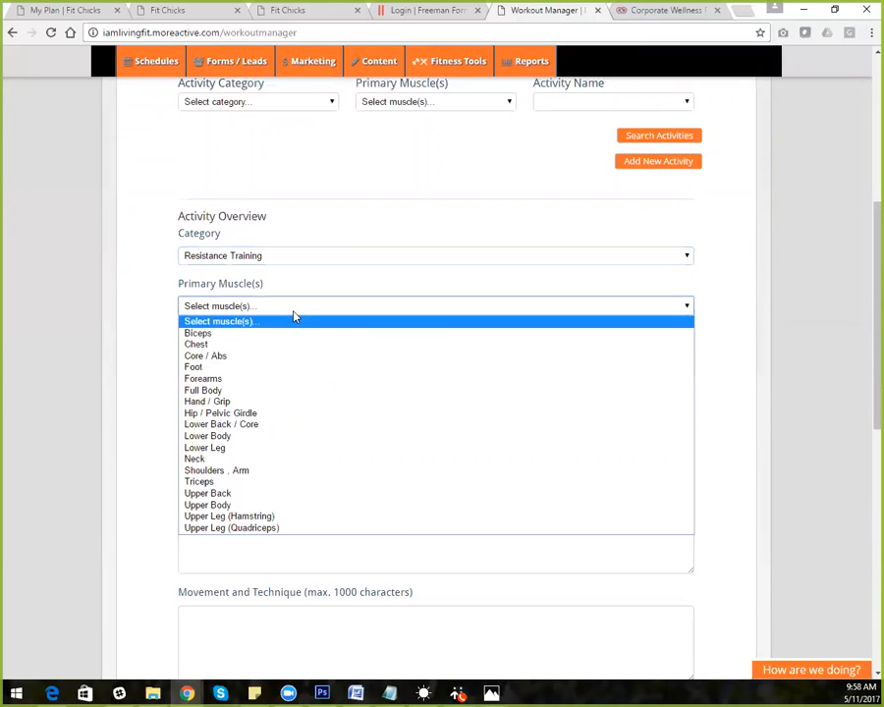
{"action": "left_click", "coordinate": [290, 391]}
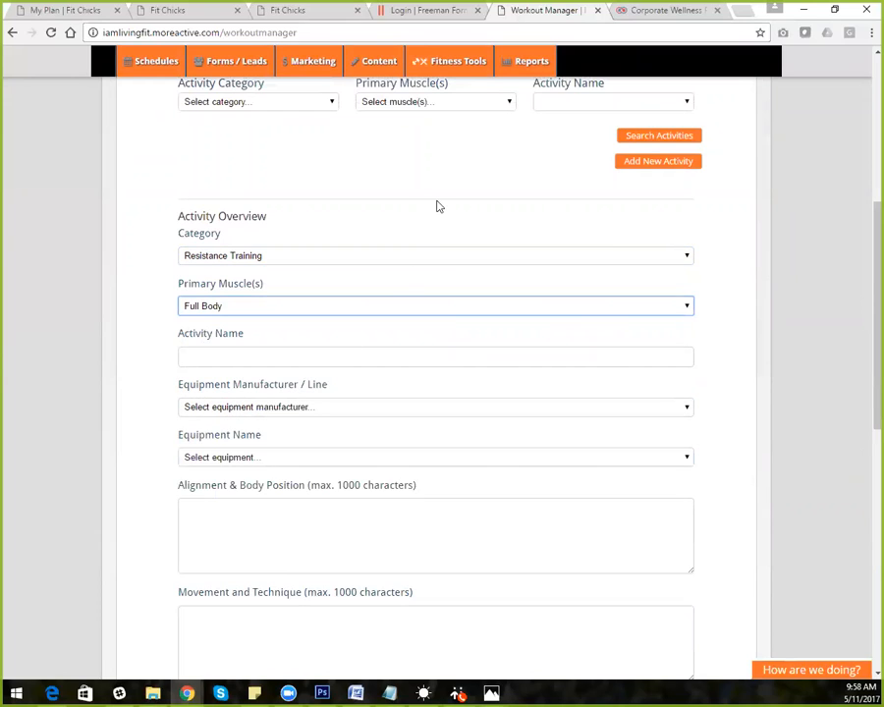
{"action": "left_click", "coordinate": [390, 309]}
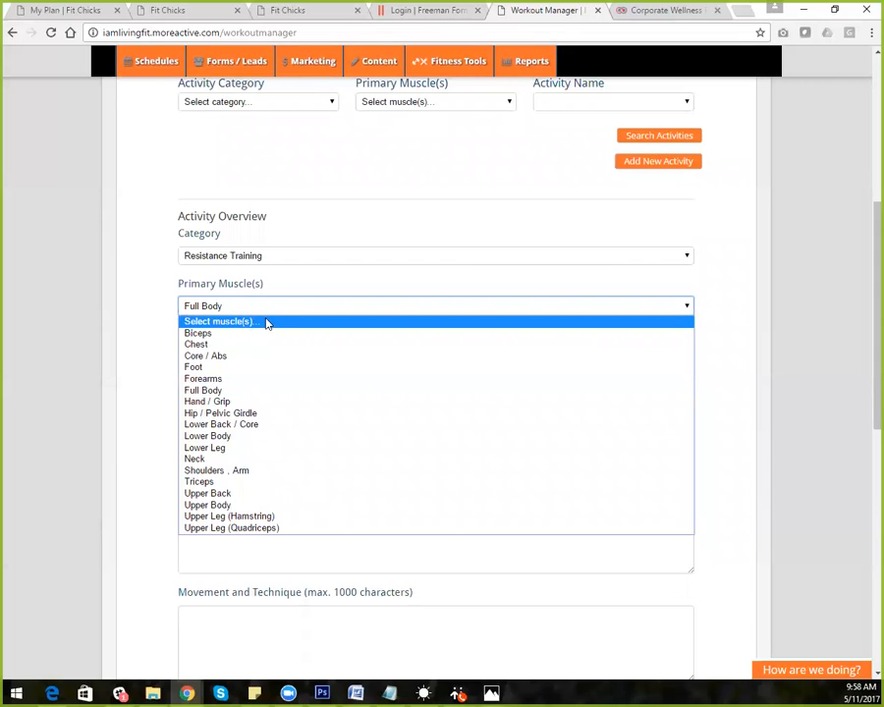
{"action": "left_click", "coordinate": [248, 390]}
Set Equipment Manufacturer / Line and Equipment Name both to Body Weight
{"action": "left_click", "coordinate": [227, 357]}
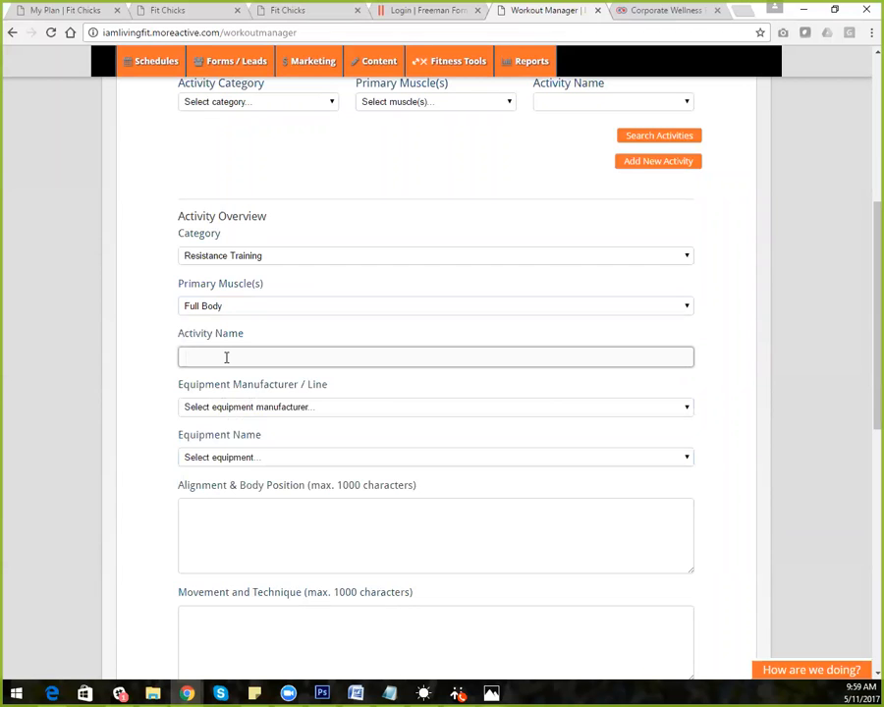
{"action": "left_click", "coordinate": [275, 411]}
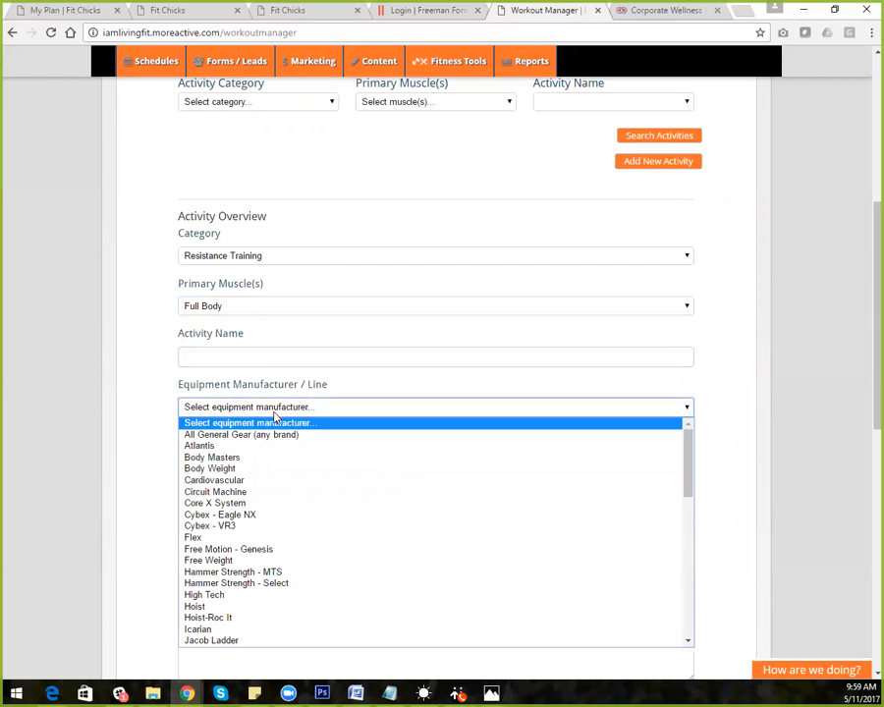
{"action": "left_click", "coordinate": [250, 472]}
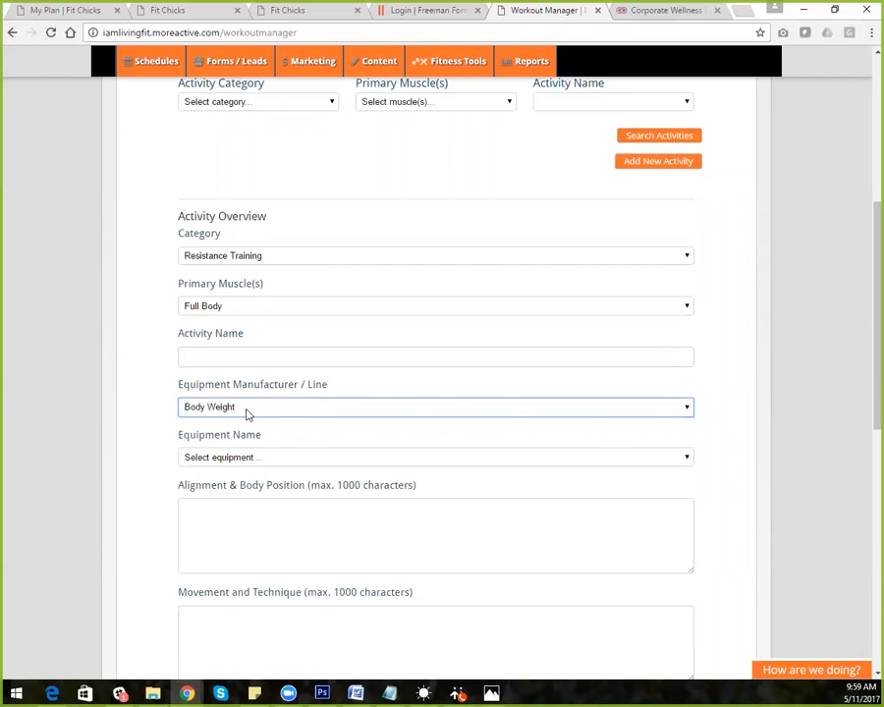
{"action": "left_click", "coordinate": [267, 462]}
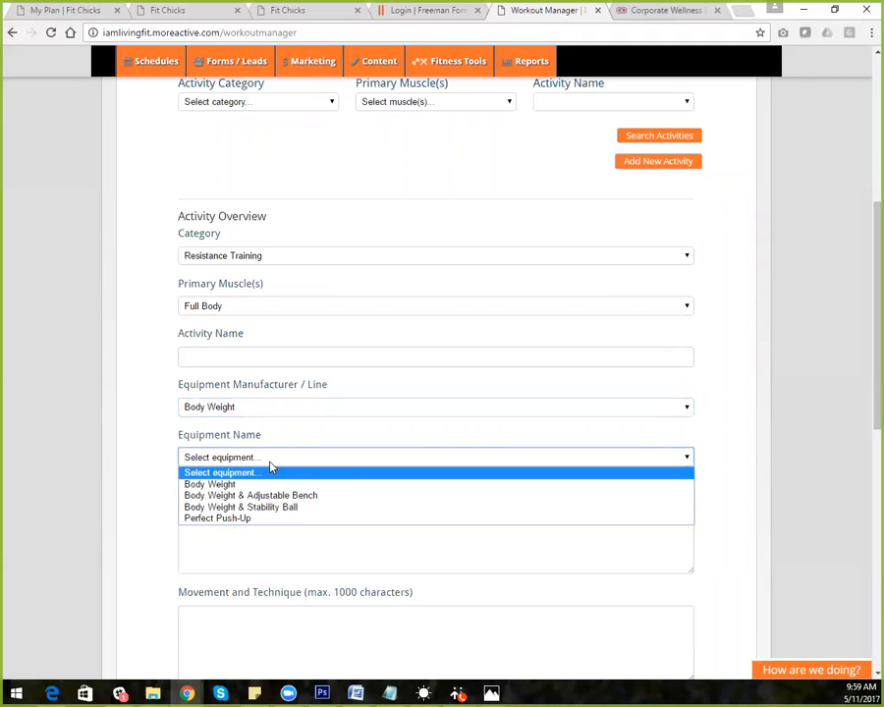
{"action": "left_click", "coordinate": [271, 484]}
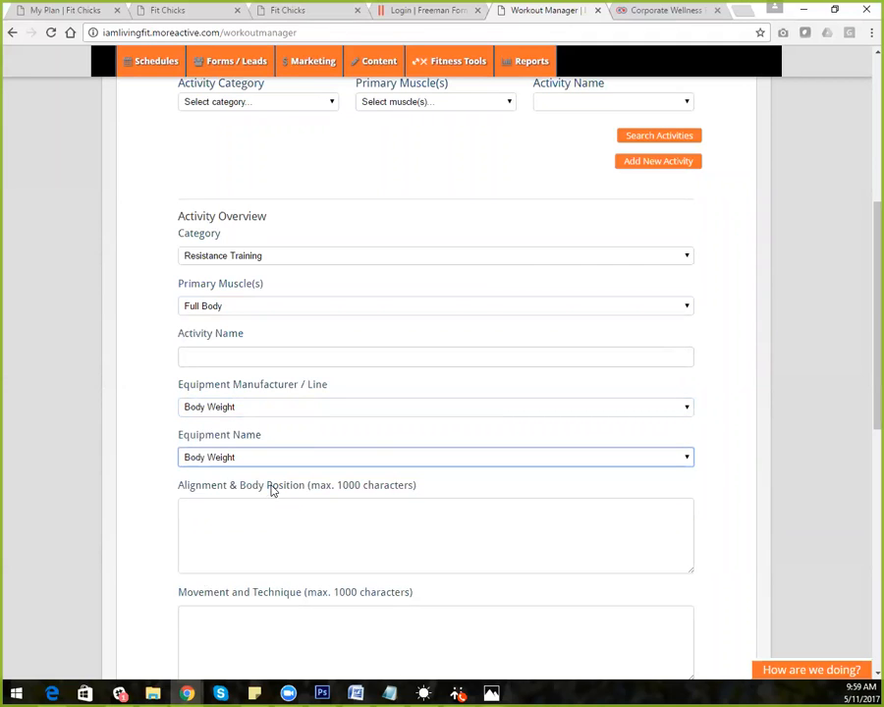
{"action": "left_click", "coordinate": [199, 515]}
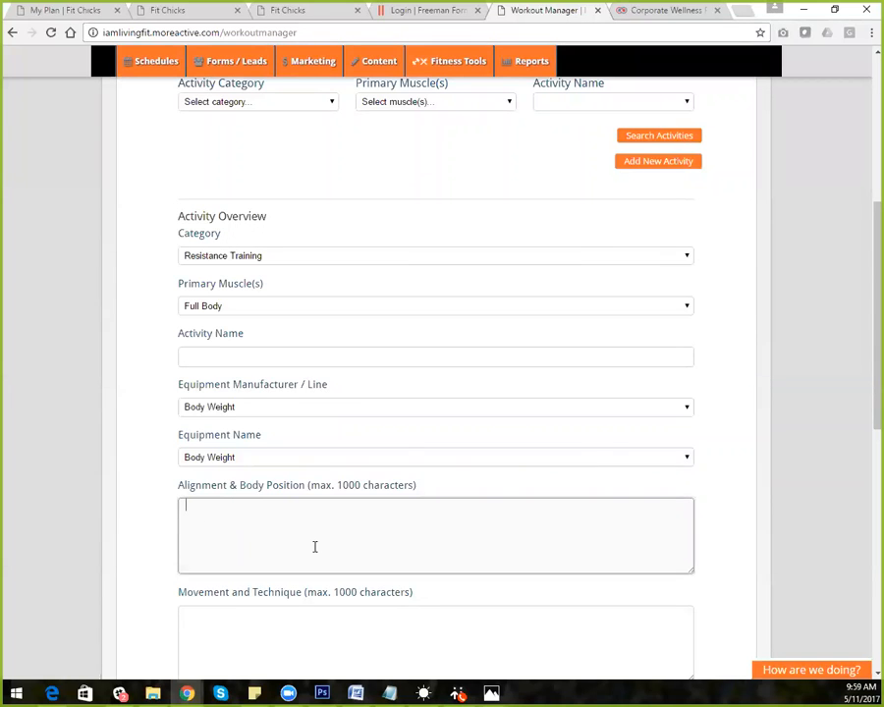
{"action": "left_click_drag", "start_coordinate": [874, 403], "coordinate": [873, 473]}
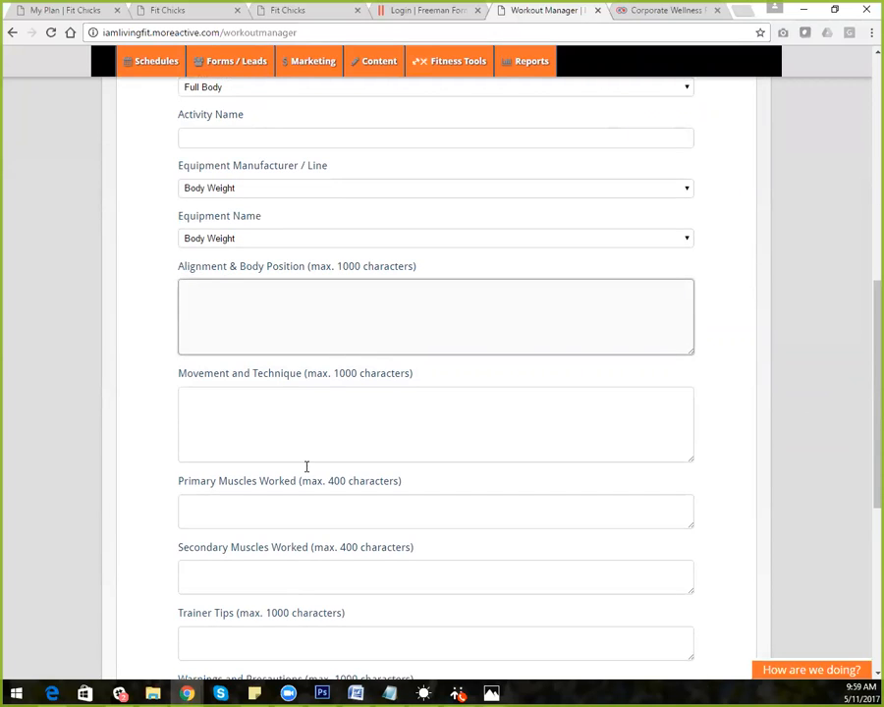
{"action": "left_click_drag", "start_coordinate": [873, 465], "coordinate": [862, 619]}
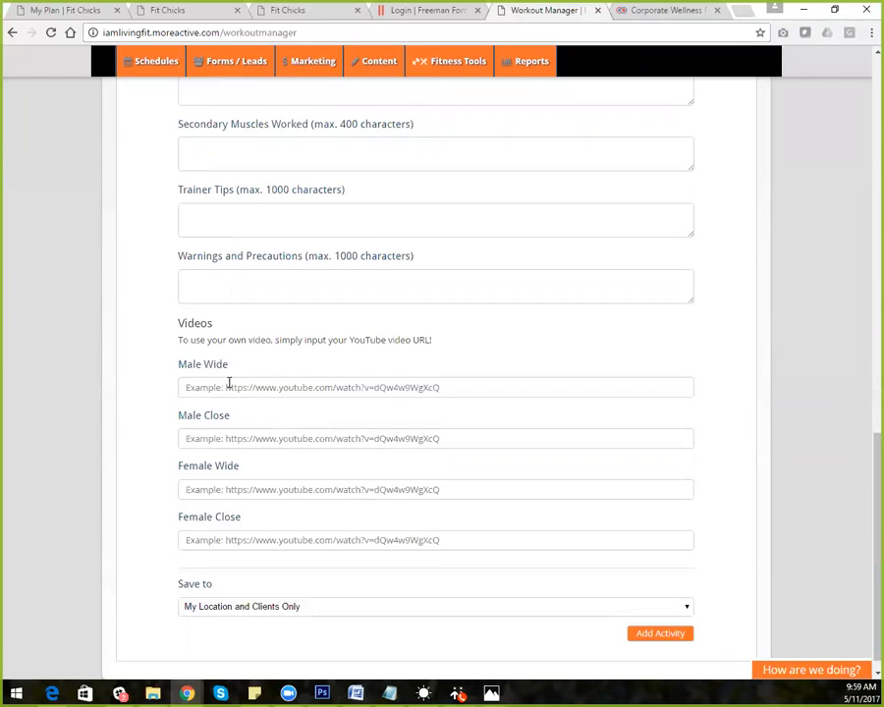
{"action": "left_click_drag", "start_coordinate": [434, 340], "coordinate": [273, 346]}
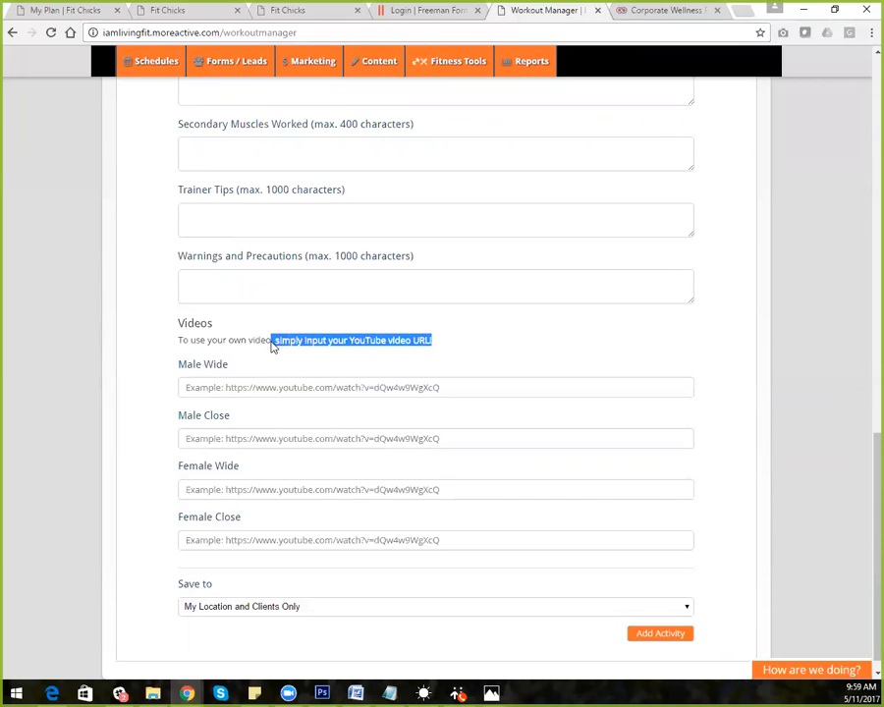
{"action": "left_click_drag", "start_coordinate": [273, 346], "coordinate": [276, 346]}
{"action": "left_click", "coordinate": [196, 387]}
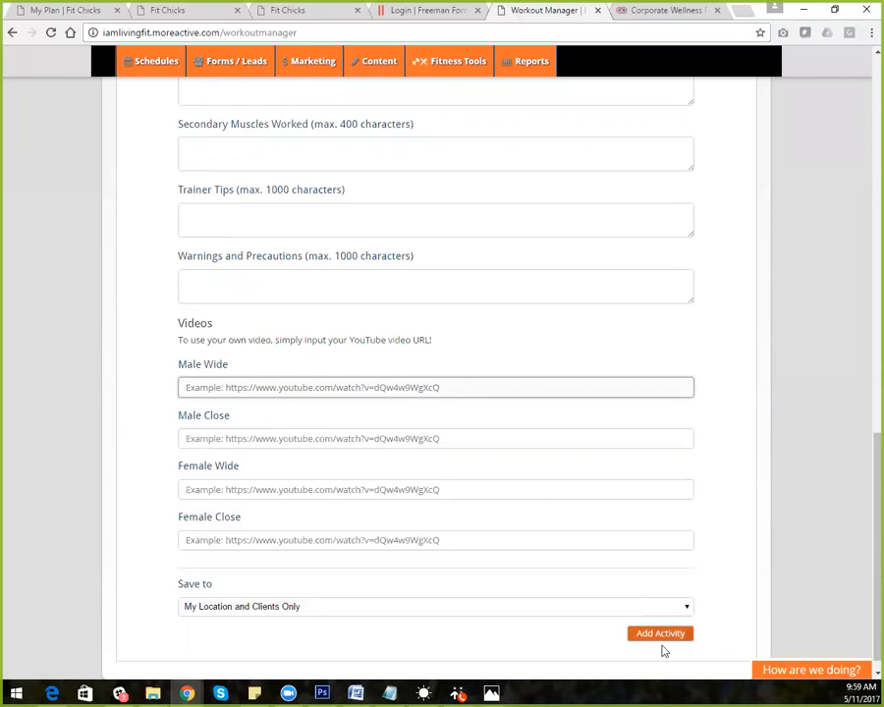
{"action": "left_click", "coordinate": [573, 609]}
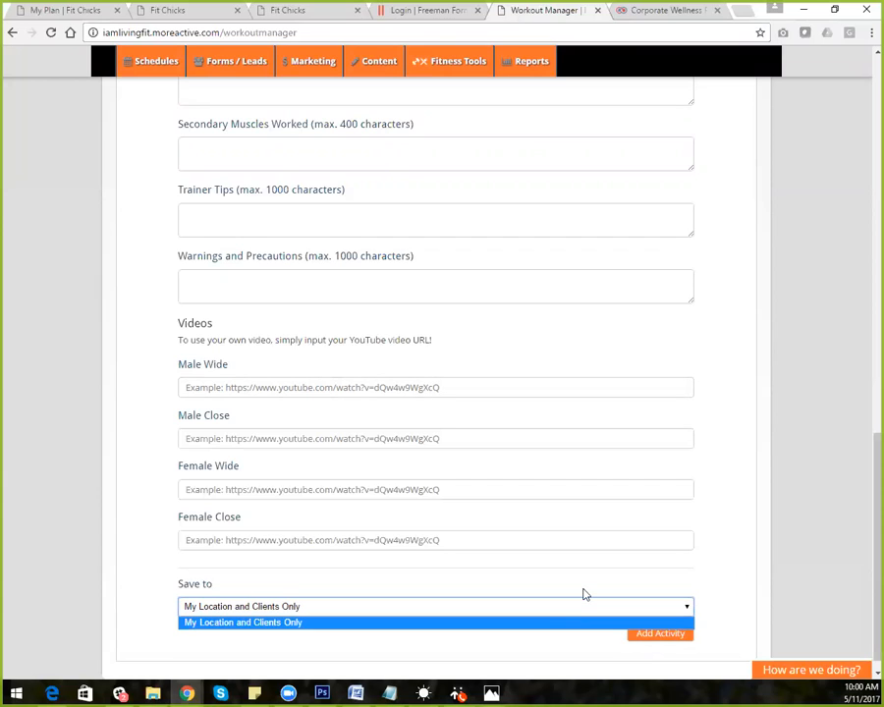
{"action": "left_click", "coordinate": [743, 568]}
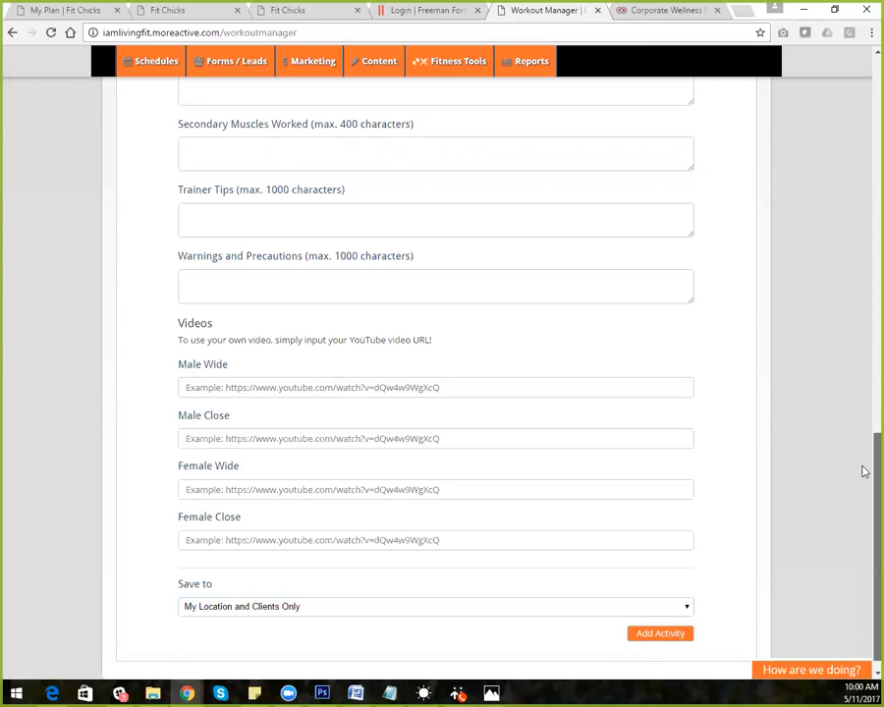
{"action": "scroll", "coordinate": [865, 472], "scroll_direction": "up", "scroll_amount": 10}
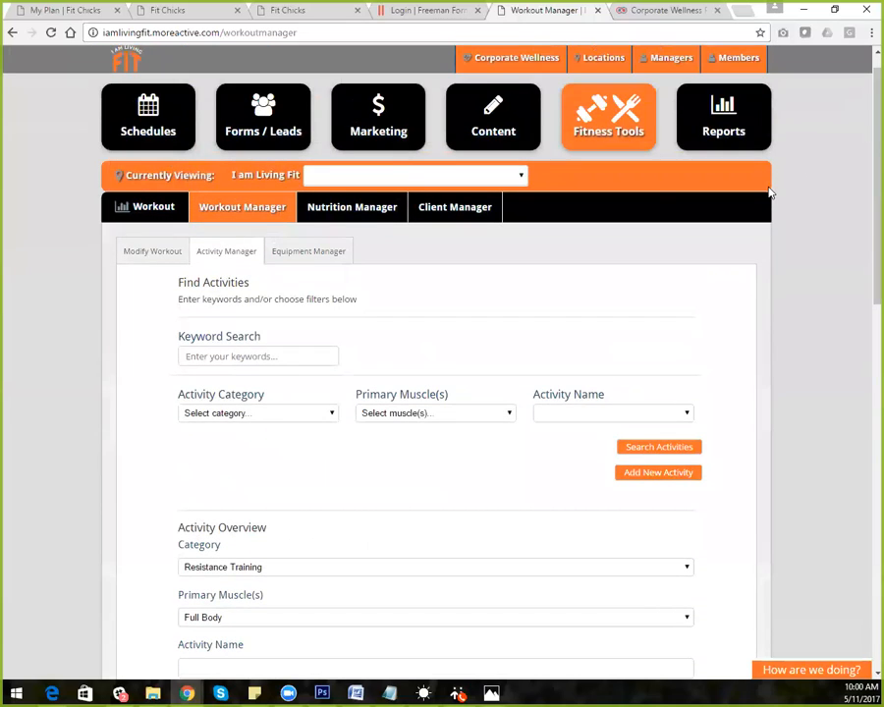
From Modify Workout, start a new workout with the cursor in the workout name field
{"action": "left_click", "coordinate": [168, 257]}
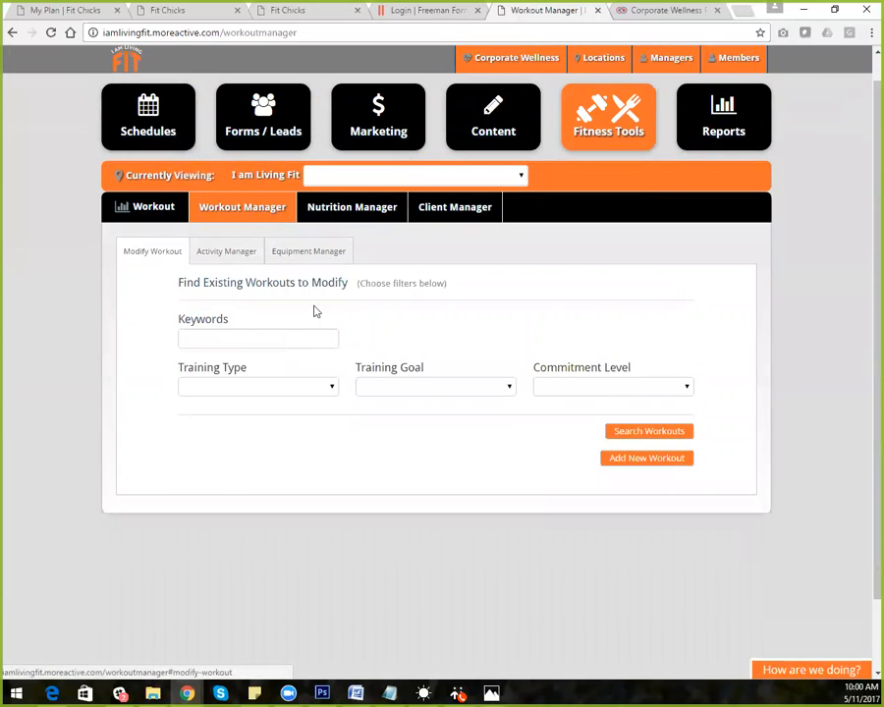
{"action": "left_click", "coordinate": [630, 459]}
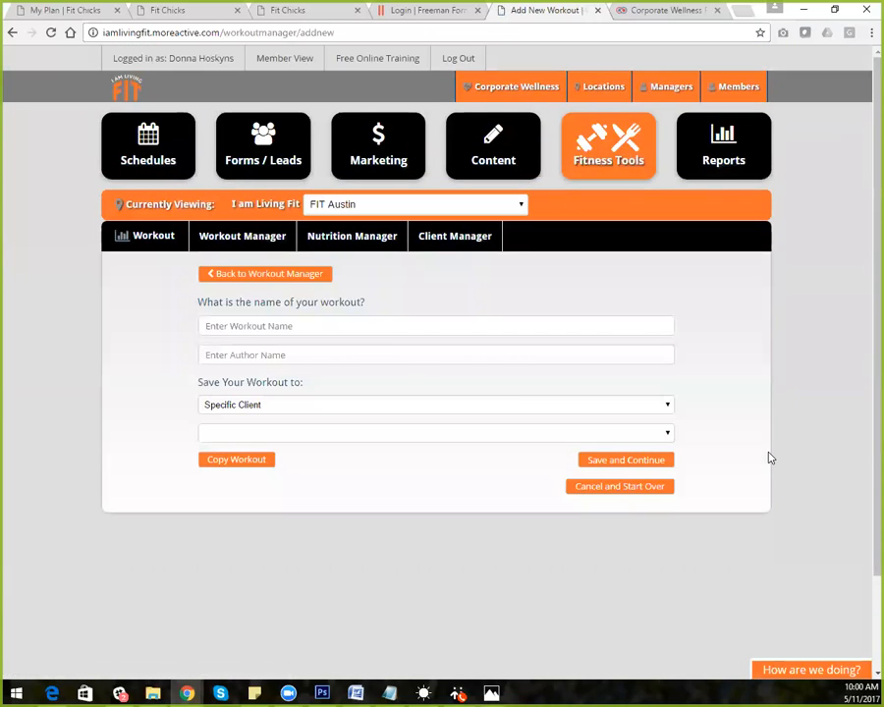
{"action": "left_click", "coordinate": [241, 323]}
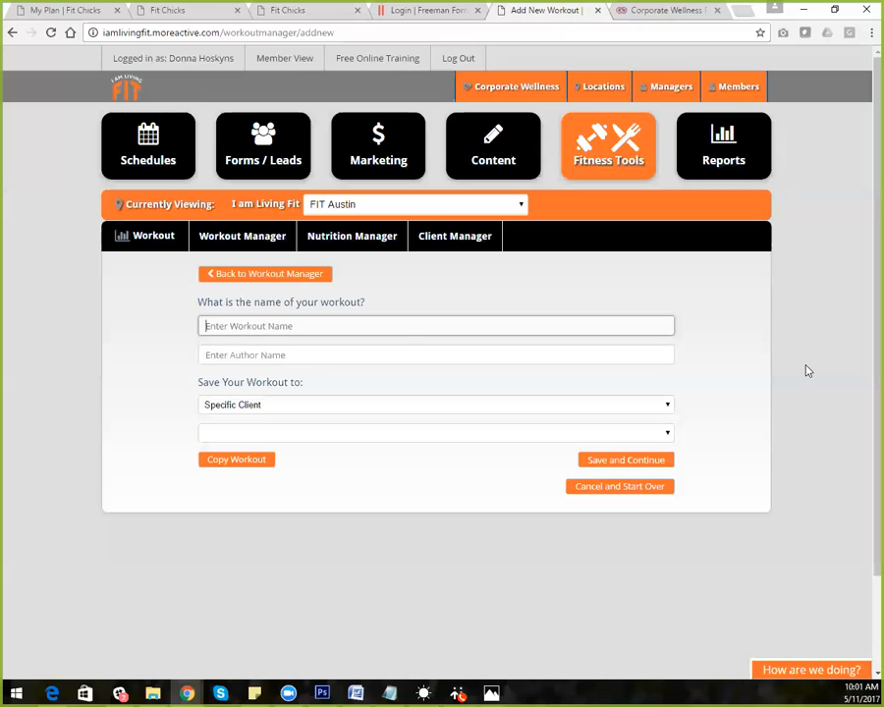
Switch to Member View and show Today's Workout
{"action": "left_click", "coordinate": [237, 237]}
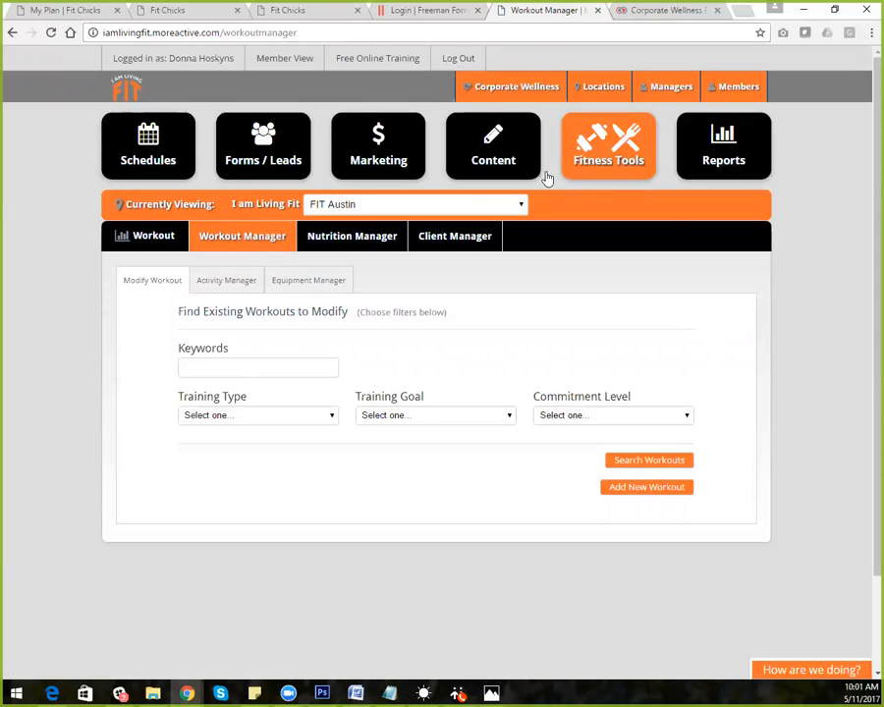
{"action": "left_click", "coordinate": [291, 59]}
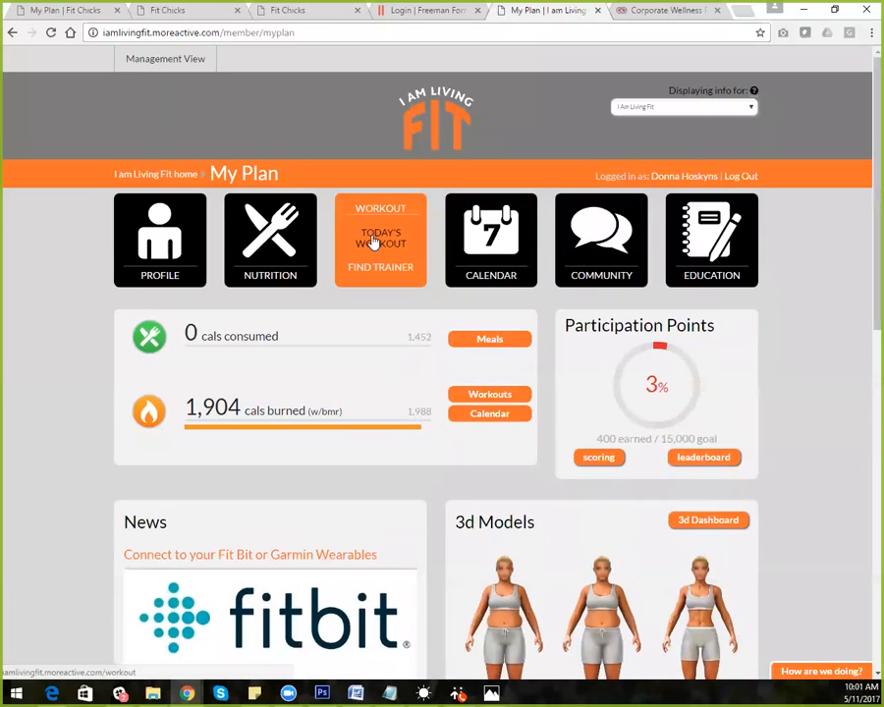
{"action": "left_click", "coordinate": [374, 241]}
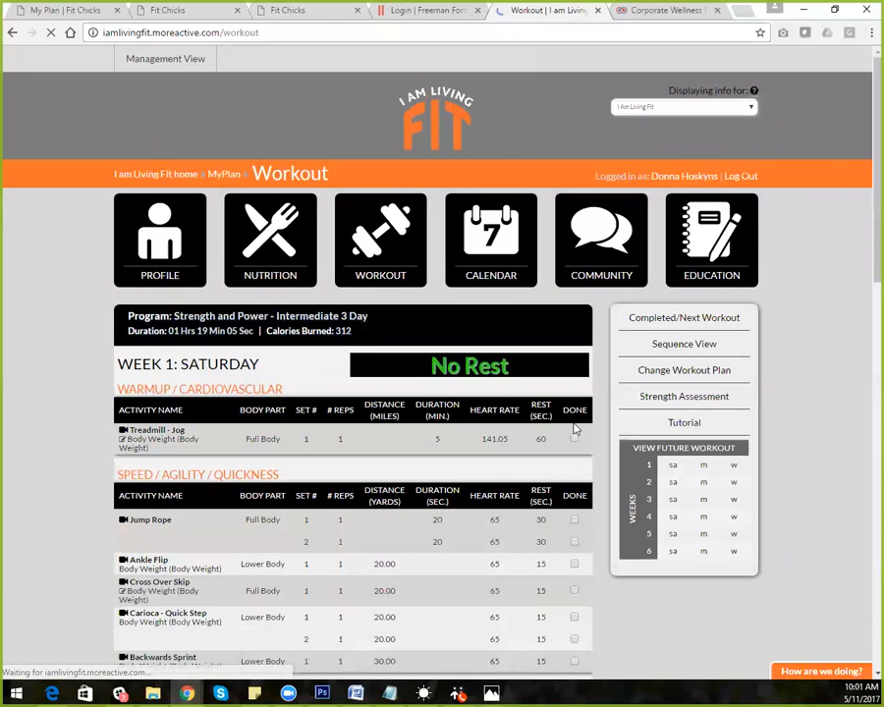
Preview the Treadmill - Jog exercise video, then bring up the Jump Rope video
{"action": "left_click_drag", "start_coordinate": [111, 409], "coordinate": [603, 444]}
{"action": "left_click", "coordinate": [604, 443]}
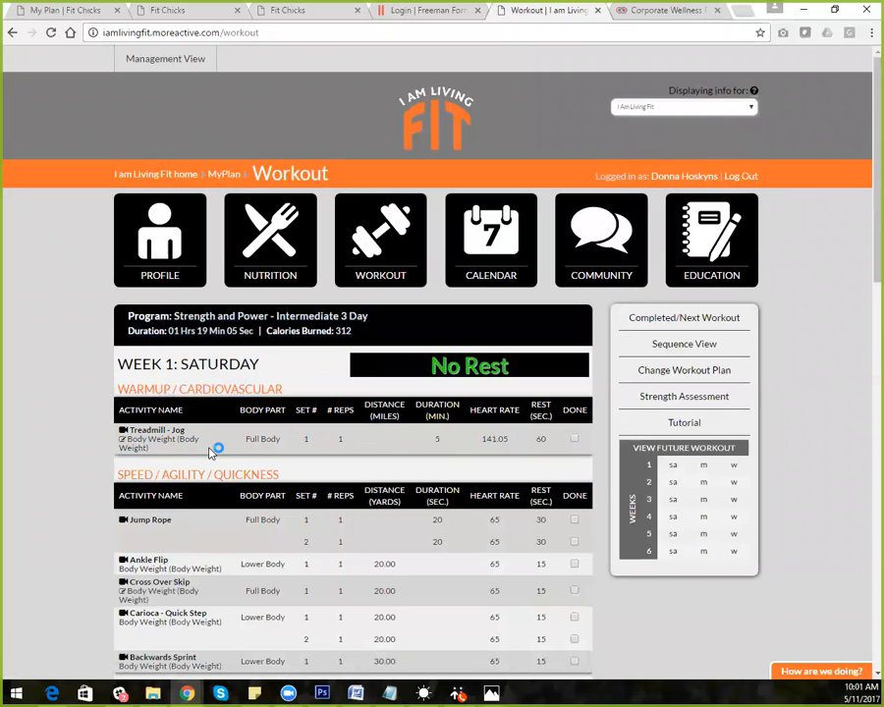
{"action": "left_click", "coordinate": [123, 433]}
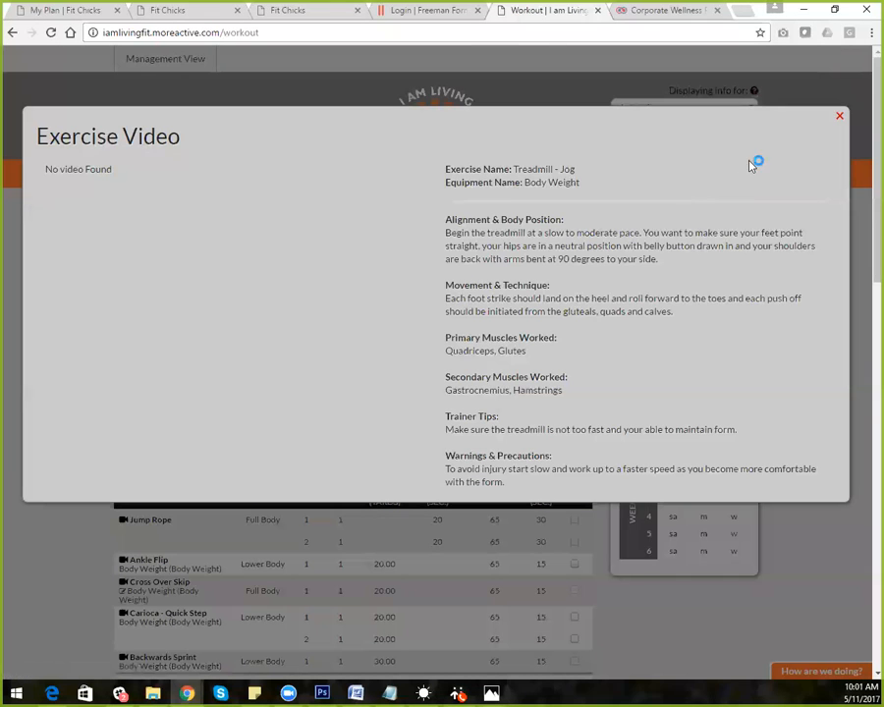
{"action": "left_click", "coordinate": [840, 116]}
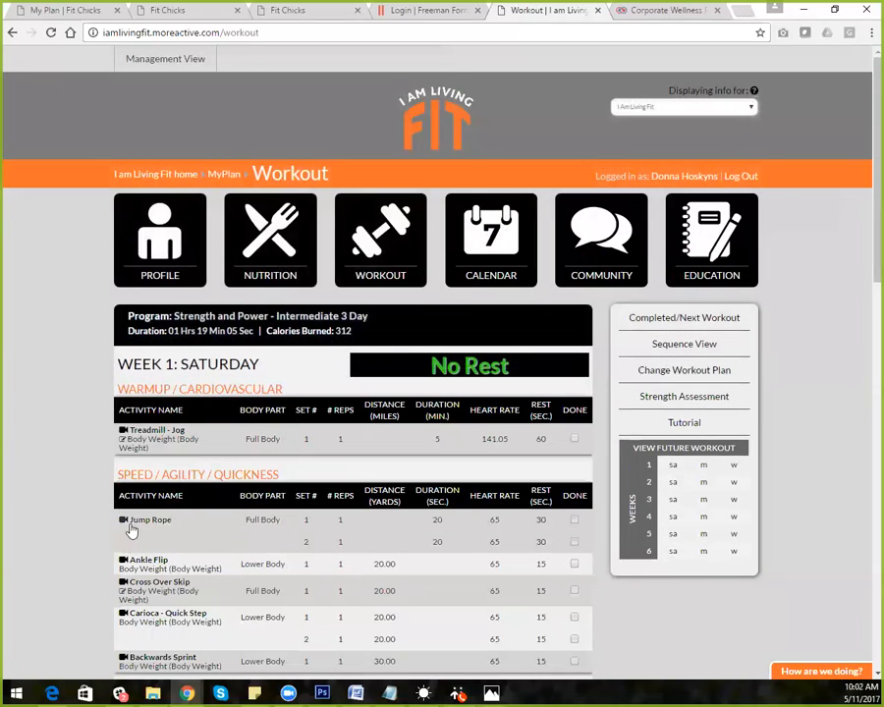
{"action": "left_click", "coordinate": [123, 523]}
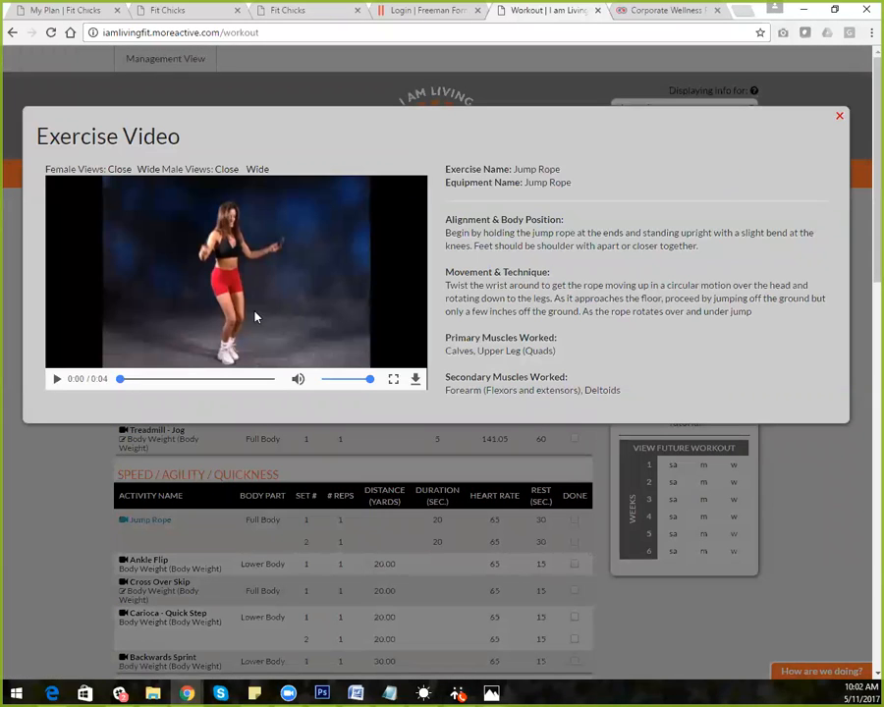
Play the Jump Rope video full screen, replay it, exit full screen and highlight its description
{"action": "left_click", "coordinate": [57, 379]}
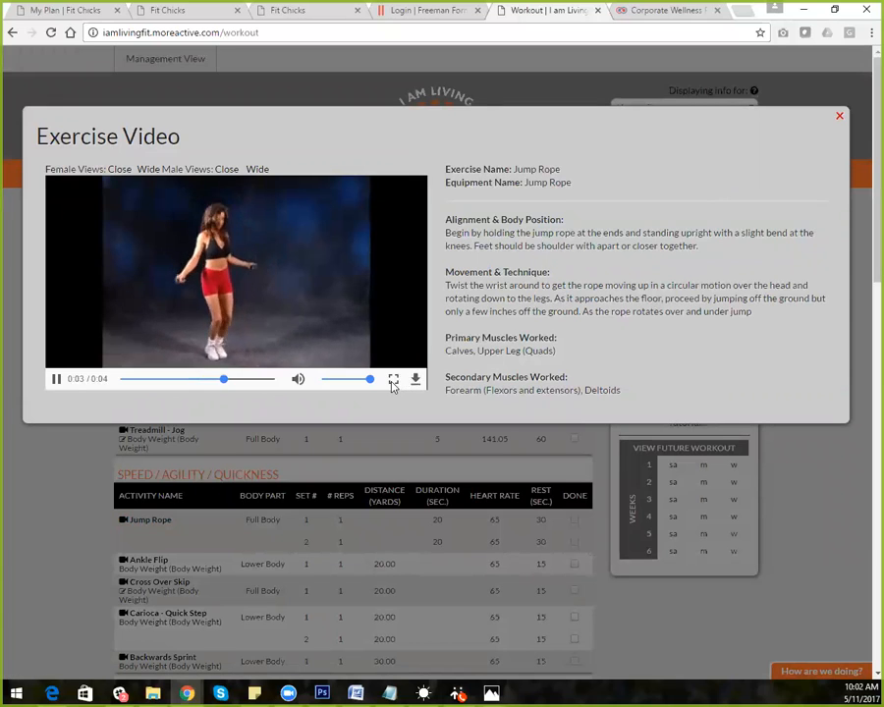
{"action": "left_click", "coordinate": [393, 381]}
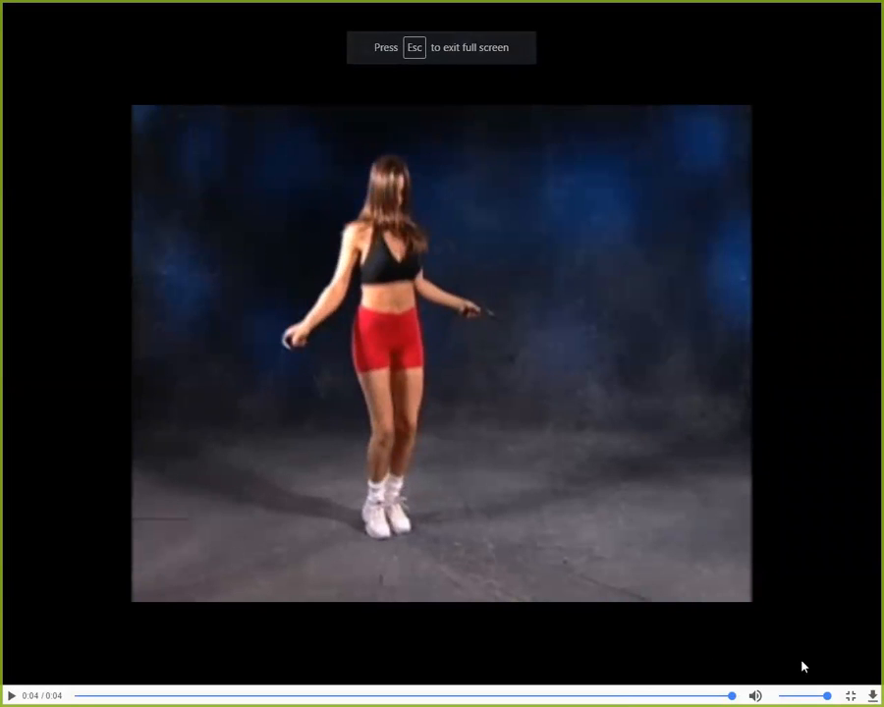
{"action": "left_click", "coordinate": [12, 694]}
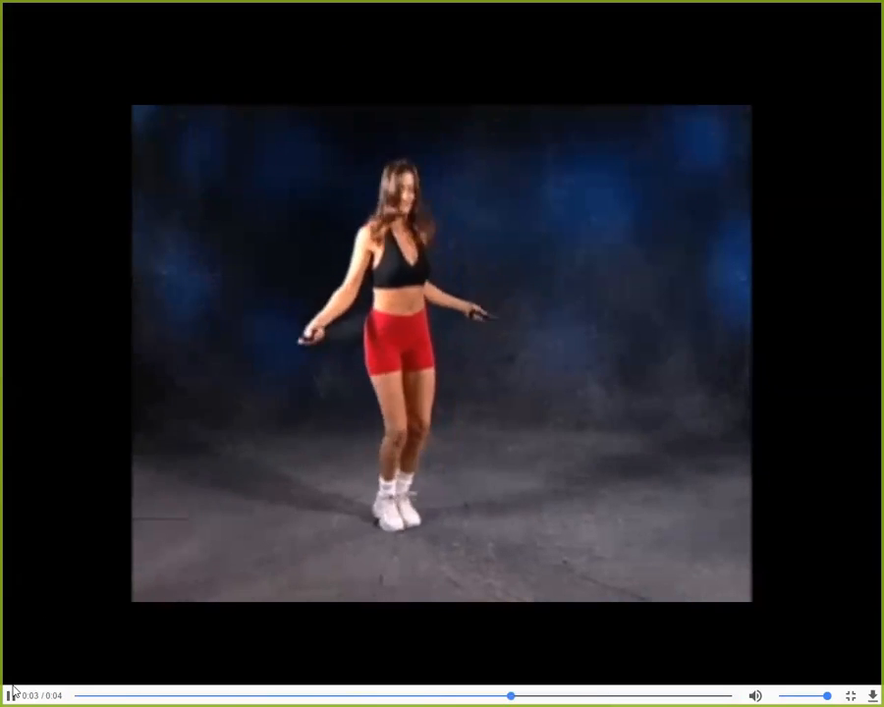
{"action": "left_click", "coordinate": [851, 695]}
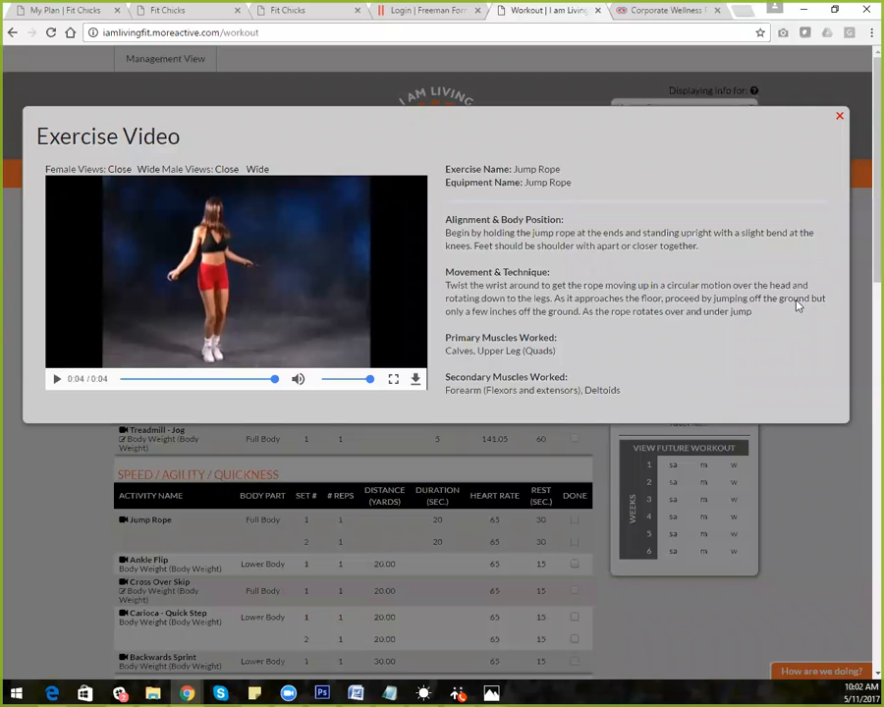
{"action": "left_click_drag", "start_coordinate": [558, 171], "coordinate": [639, 369]}
{"action": "left_click", "coordinate": [578, 256]}
Play and pause the Jump Rope video twice
{"action": "left_click", "coordinate": [56, 379]}
{"action": "left_click", "coordinate": [57, 380]}
{"action": "left_click", "coordinate": [56, 379]}
{"action": "left_click", "coordinate": [56, 380]}
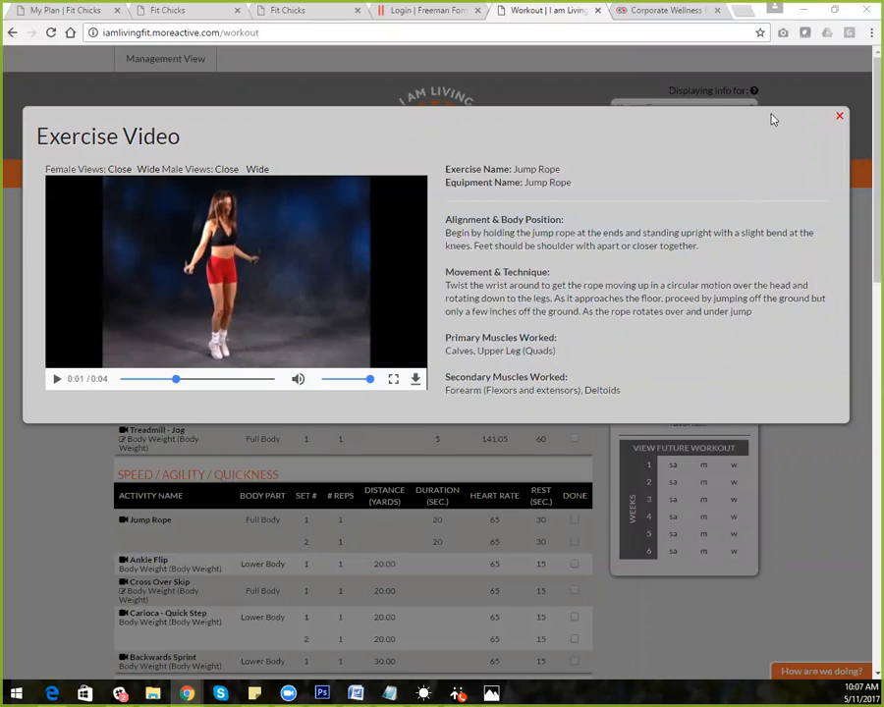
Close the Jump Rope video and return to the Management View
{"action": "left_click", "coordinate": [841, 117]}
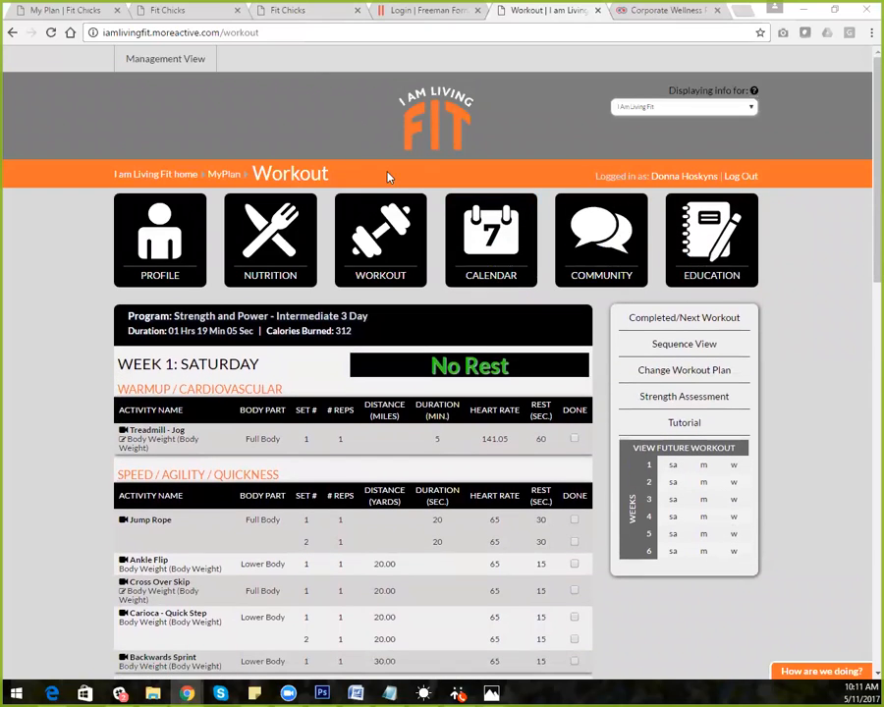
{"action": "left_click", "coordinate": [193, 64]}
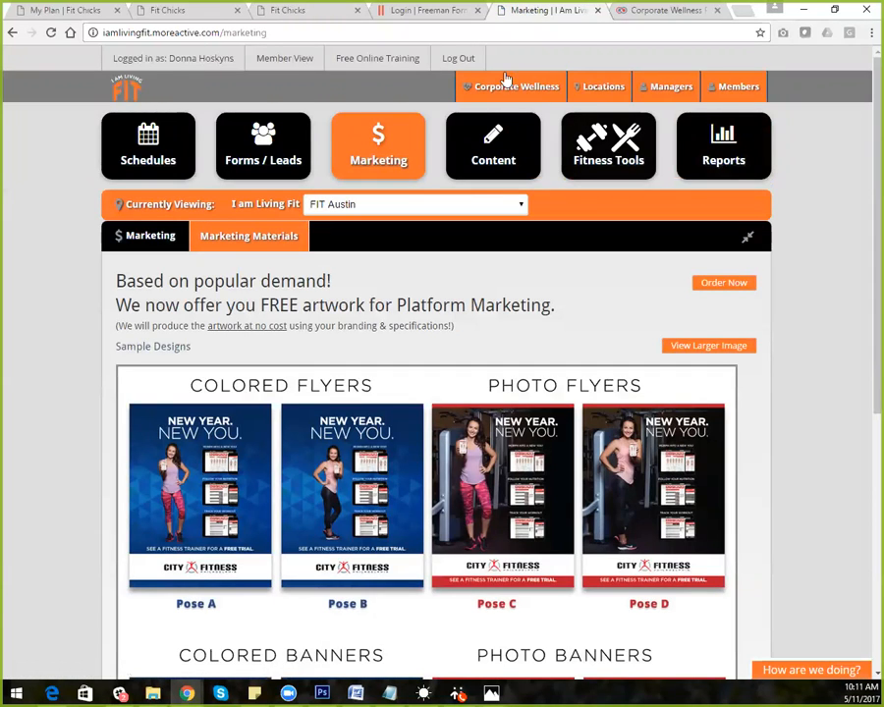
Bring the Notepad note about Fit Bit and Garmin wearables in front of the browser
{"action": "key", "text": "alt+Tab"}
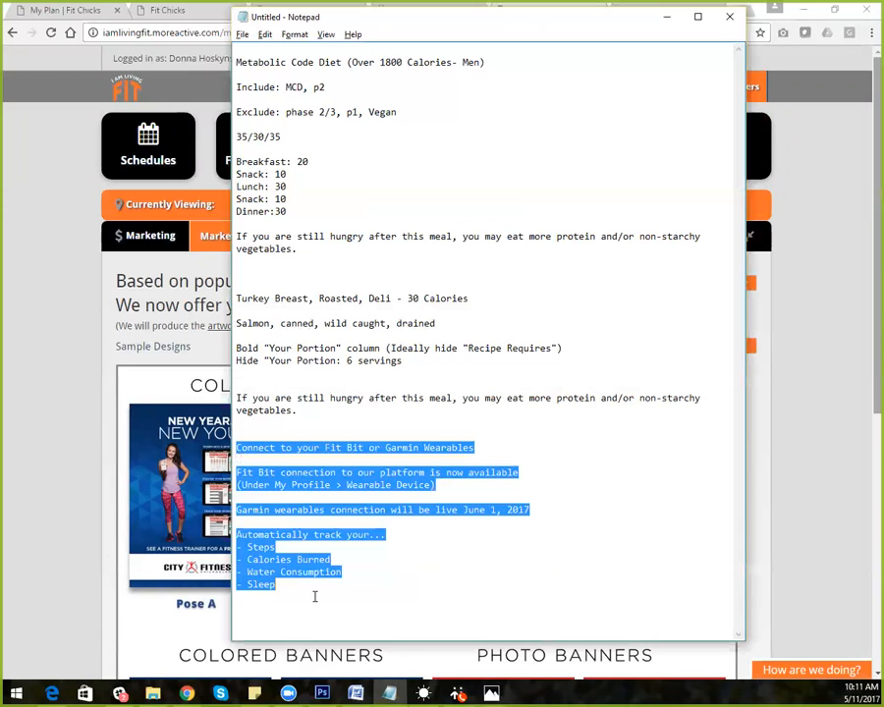
Add the login e-mail address on a new line at the end of the Notepad notes
{"action": "left_click", "coordinate": [290, 579]}
{"action": "key", "text": "Return"}
{"action": "key", "text": "Return"}
{"action": "key", "text": "Return"}
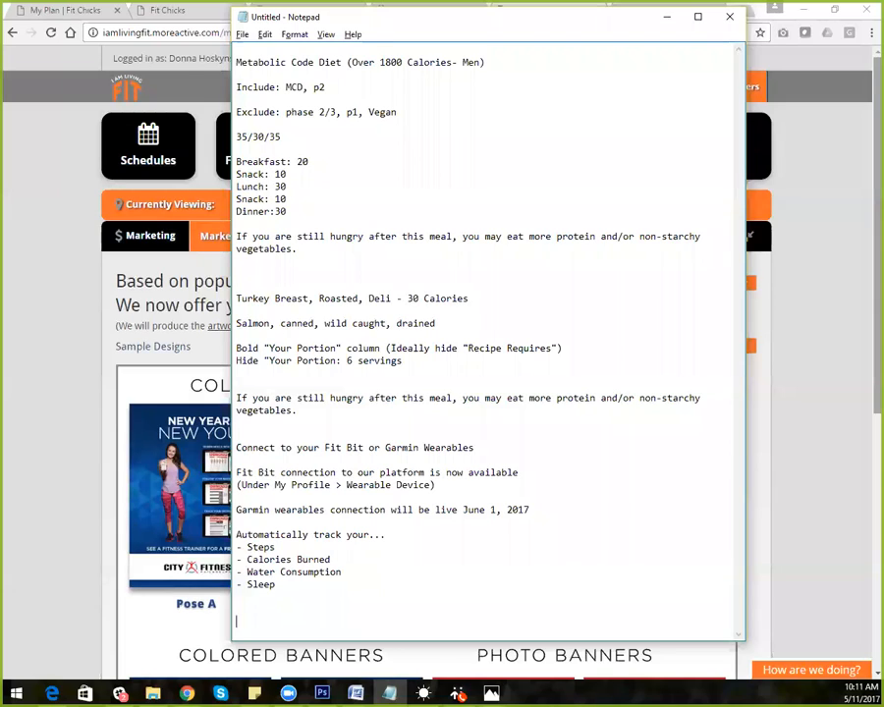
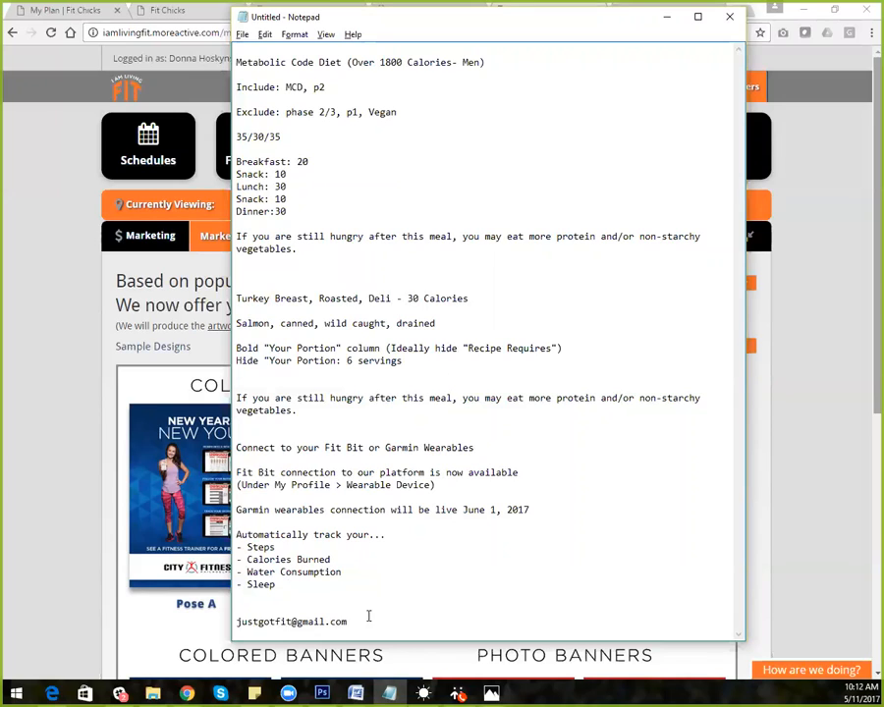
Insert a +1 tag just before the @ sign and select the edited e-mail line
{"action": "left_click_drag", "start_coordinate": [352, 622], "coordinate": [236, 622]}
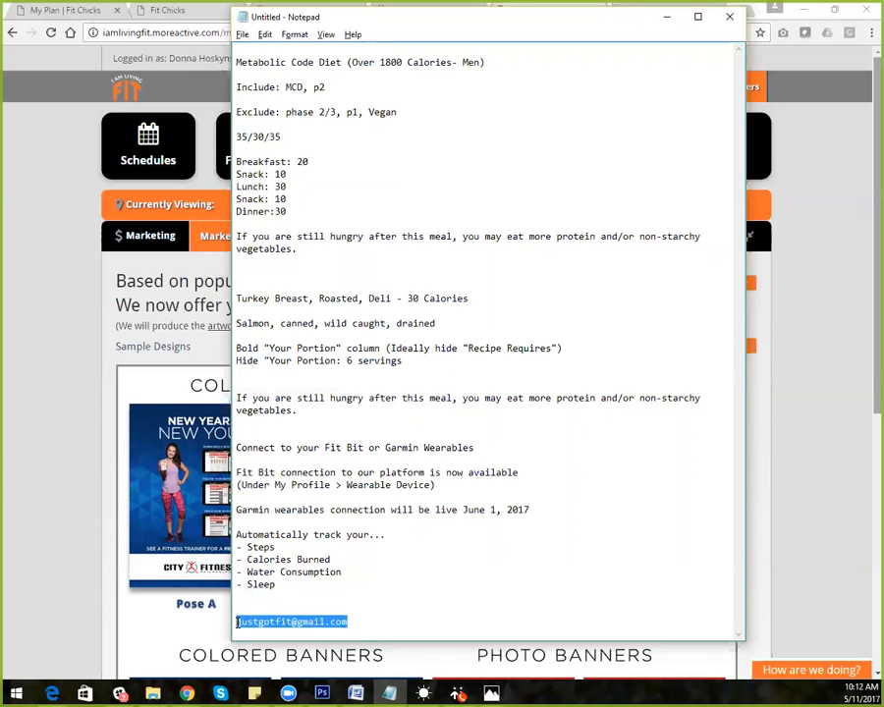
{"action": "left_click", "coordinate": [293, 621]}
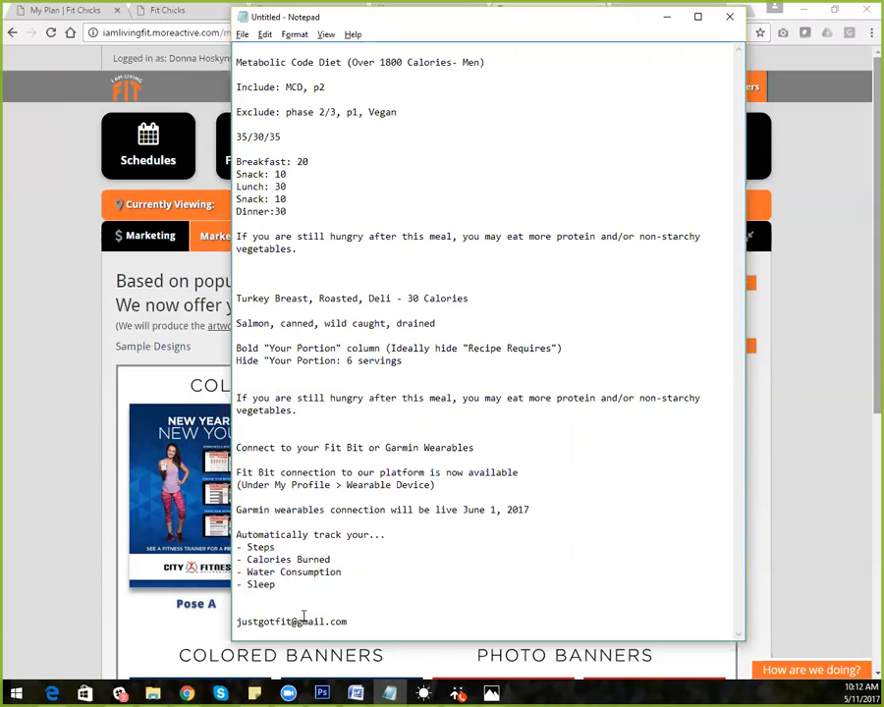
{"action": "type", "text": "+1"}
{"action": "left_click_drag", "start_coordinate": [360, 620], "coordinate": [344, 618]}
{"action": "double_click", "coordinate": [344, 619]}
{"action": "key", "text": "ctrl+c"}
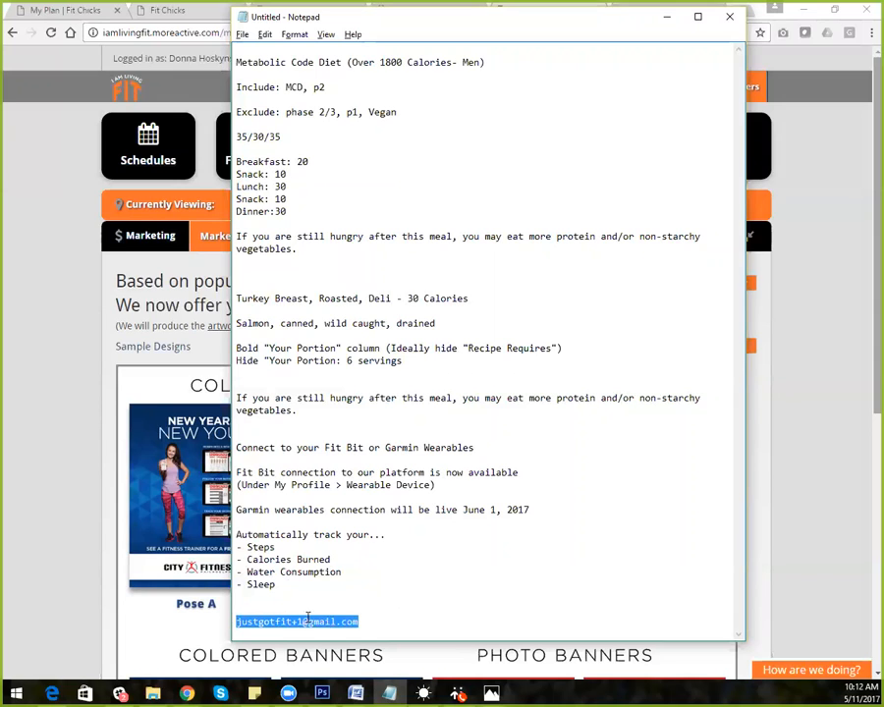
{"action": "left_click", "coordinate": [360, 621]}
Paste a second copy of the e-mail and retag the two lines as +01 and +02
{"action": "key", "text": "Return"}
{"action": "key", "text": "ctrl+v"}
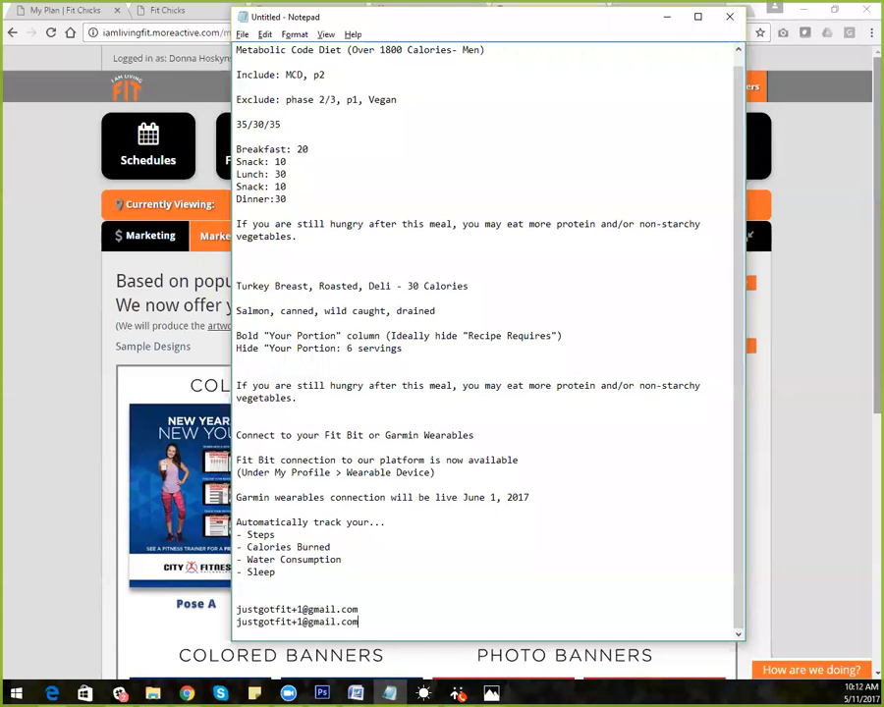
{"action": "left_click_drag", "start_coordinate": [297, 622], "coordinate": [303, 622]}
{"action": "type", "text": "2"}
{"action": "left_click", "coordinate": [298, 608]}
{"action": "type", "text": "0"}
{"action": "left_click", "coordinate": [298, 621]}
{"action": "type", "text": "0"}
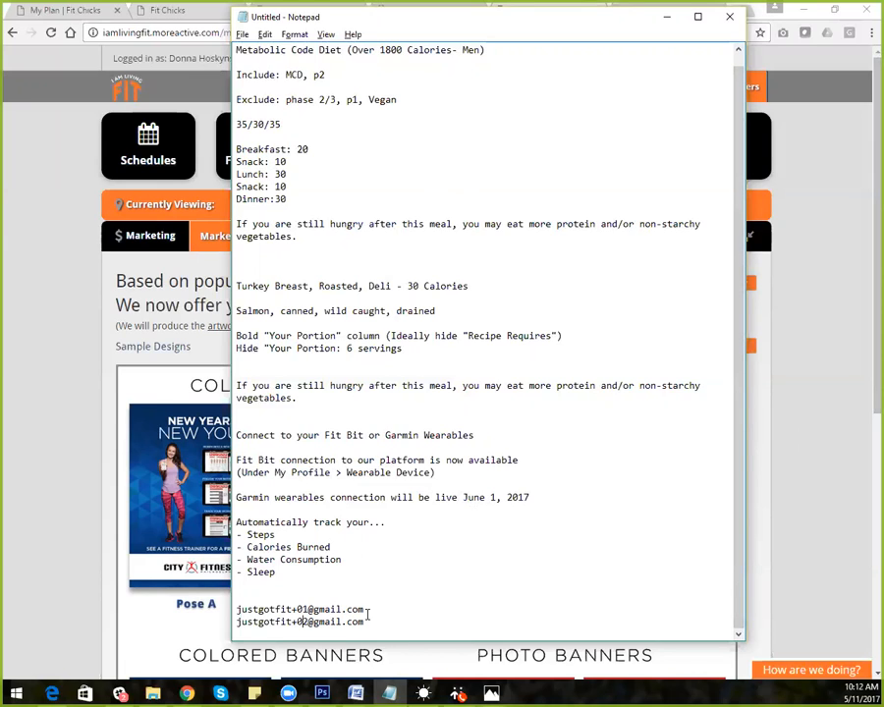
Add a third copy of the e-mail line tagged +03
{"action": "left_click_drag", "start_coordinate": [365, 622], "coordinate": [237, 623]}
{"action": "key", "text": "ctrl+c"}
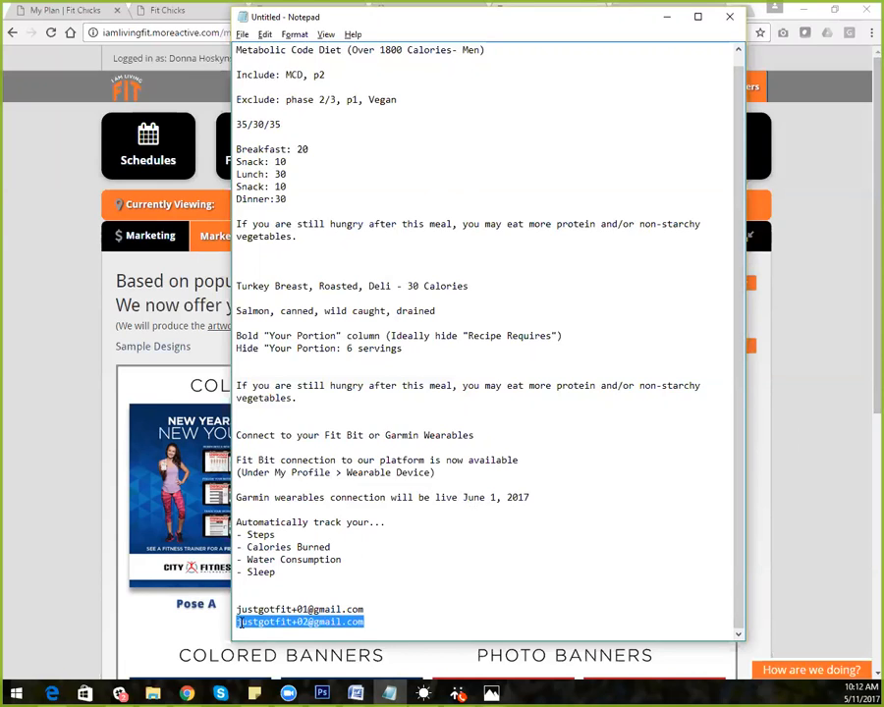
{"action": "left_click", "coordinate": [379, 620]}
{"action": "key", "text": "Return"}
{"action": "key", "text": "ctrl+v"}
{"action": "left_click_drag", "start_coordinate": [308, 622], "coordinate": [302, 622]}
{"action": "type", "text": "3"}
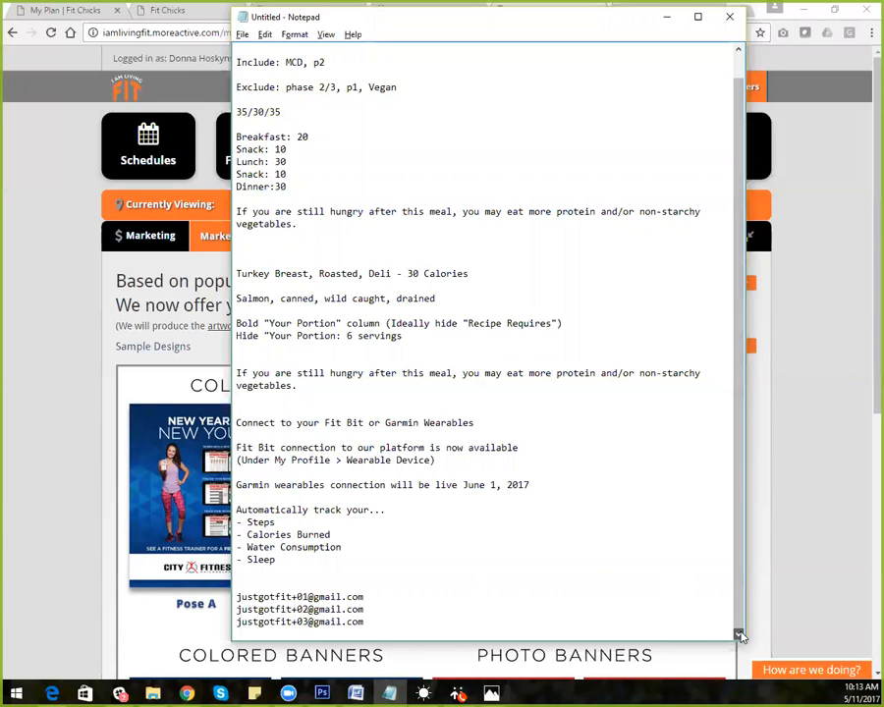
Review the three tagged e-mail lines, then return to the Fit Chicks page in Chrome
{"action": "left_click_drag", "start_coordinate": [386, 625], "coordinate": [236, 596]}
{"action": "left_click", "coordinate": [381, 606]}
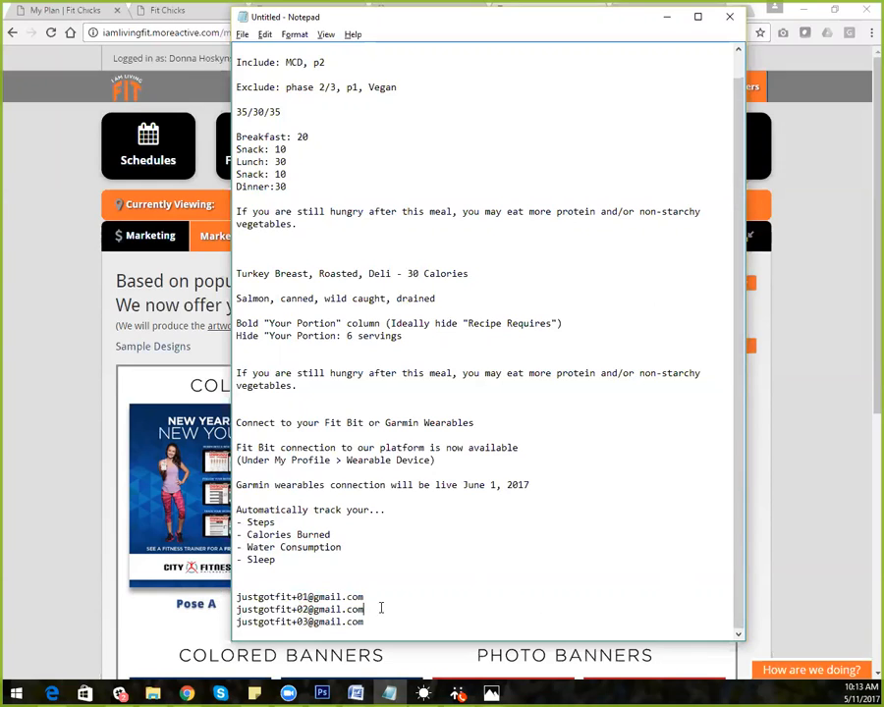
{"action": "left_click_drag", "start_coordinate": [292, 596], "coordinate": [306, 598]}
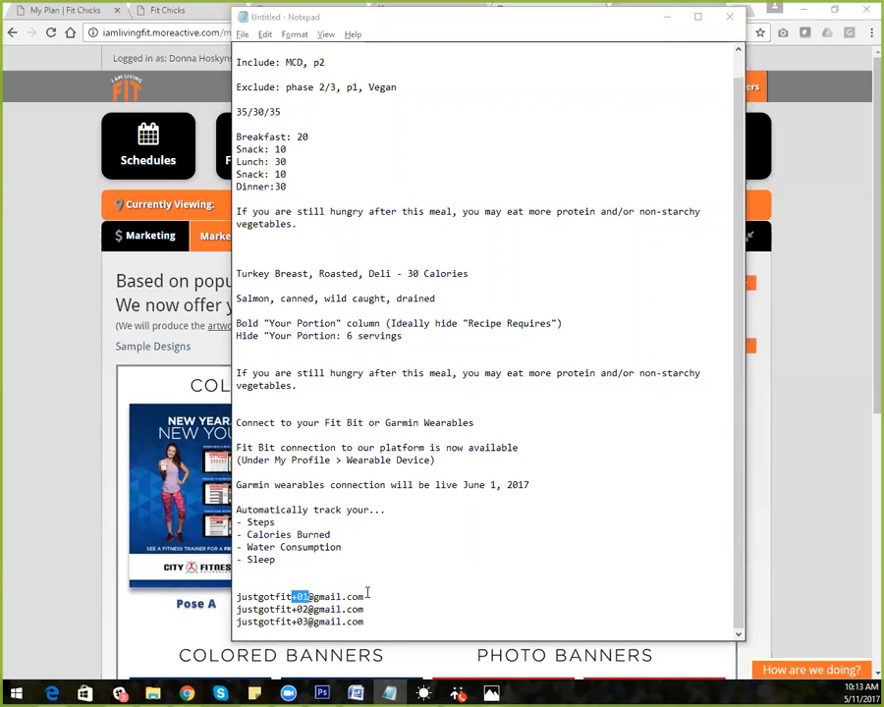
{"action": "left_click_drag", "start_coordinate": [368, 593], "coordinate": [224, 584]}
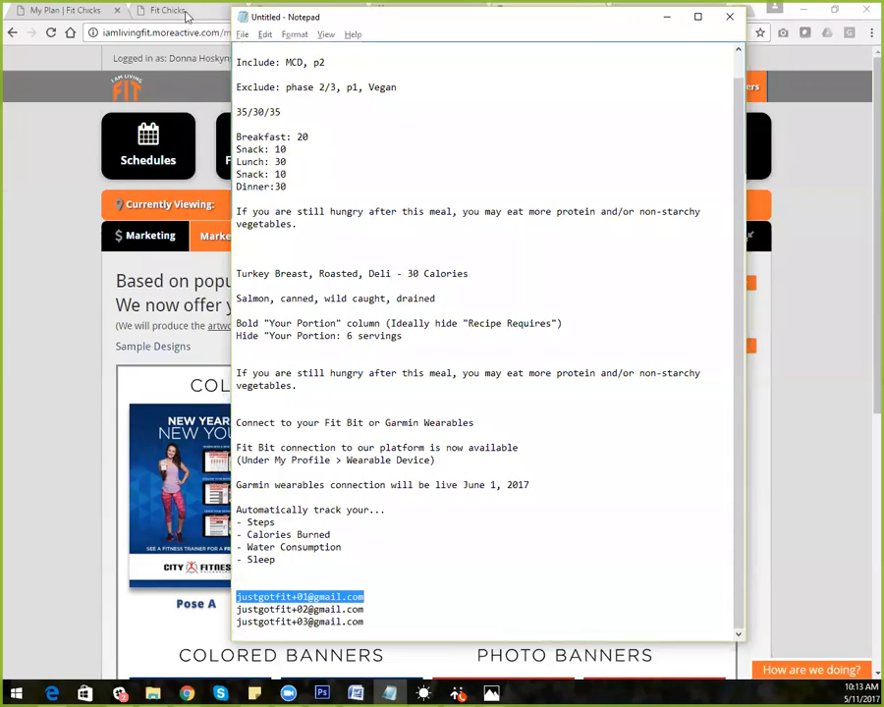
{"action": "left_click", "coordinate": [134, 12]}
{"action": "left_click", "coordinate": [189, 31]}
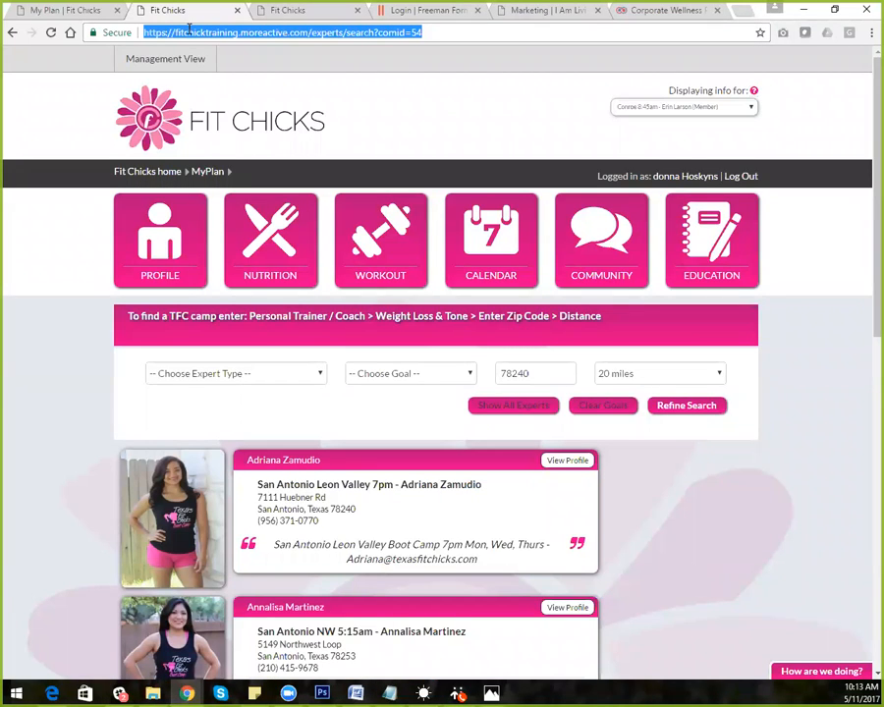
Load completefitness.com and open the site's Login page
{"action": "type", "text": "con"}
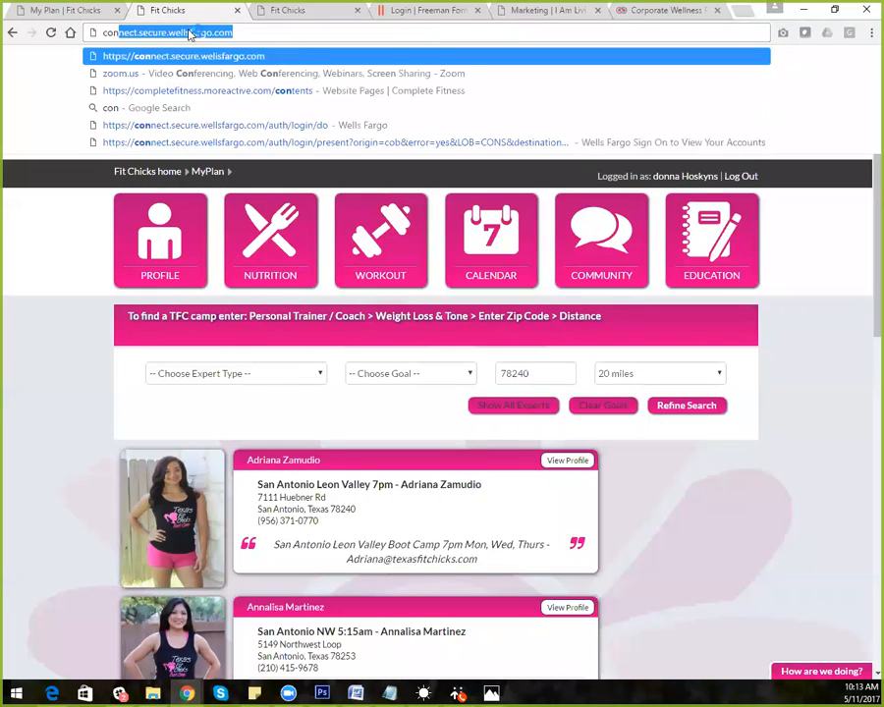
{"action": "key", "text": "BackSpace"}
{"action": "key", "text": "BackSpace"}
{"action": "type", "text": "mple"}
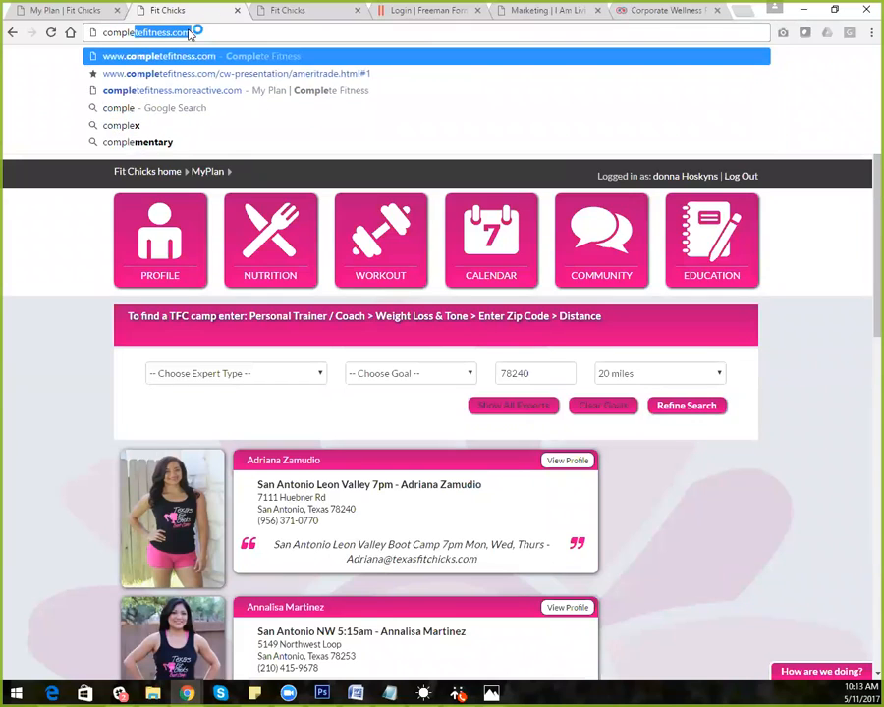
{"action": "key", "text": "Return"}
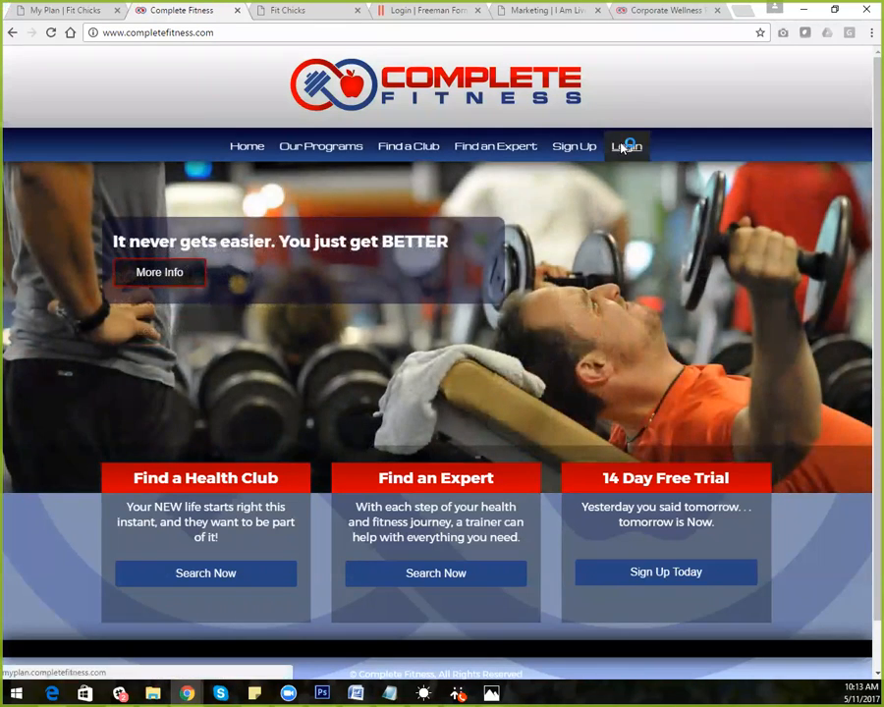
{"action": "left_click", "coordinate": [625, 145]}
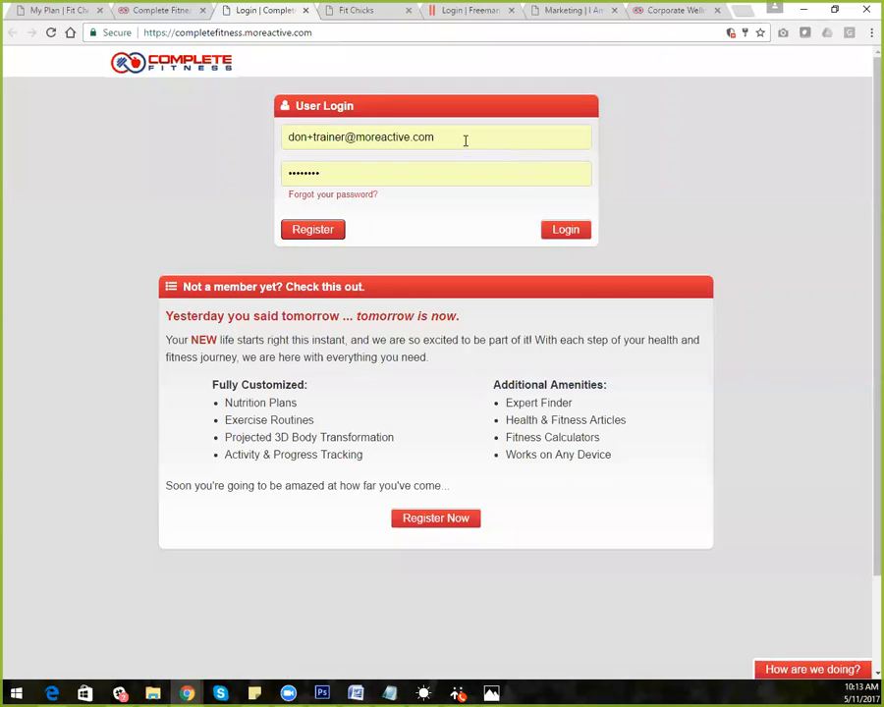
Sign in, open Locations, and search for 'testing'
{"action": "left_click", "coordinate": [562, 230]}
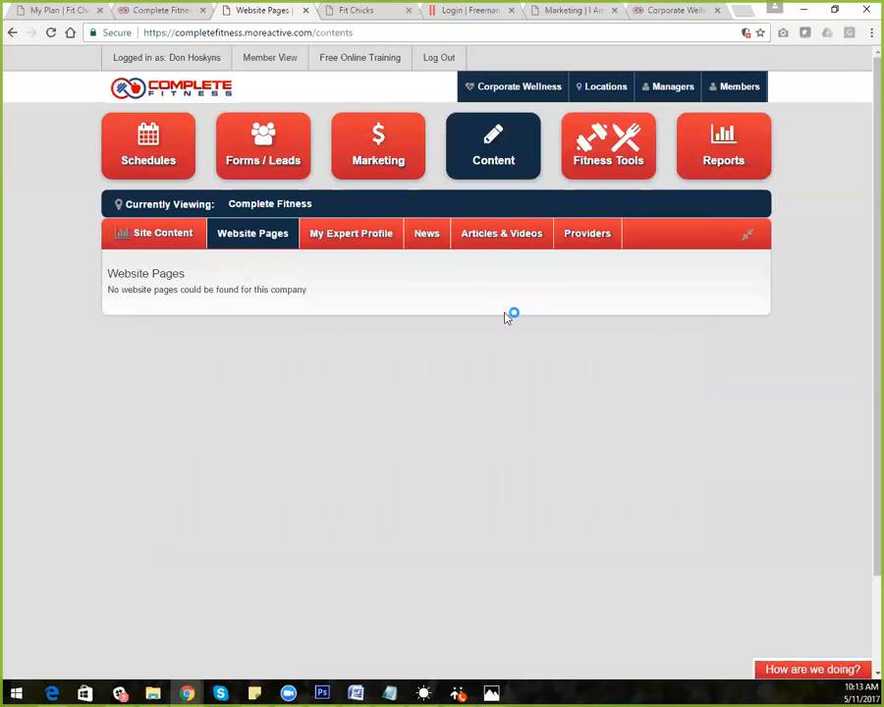
{"action": "left_click", "coordinate": [603, 87]}
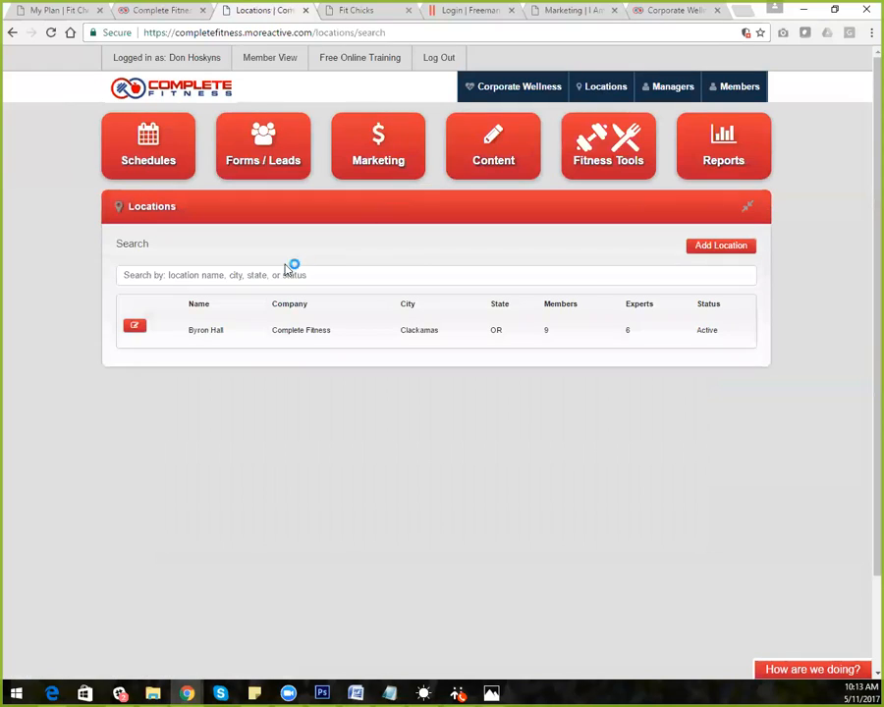
{"action": "left_click", "coordinate": [257, 275]}
{"action": "type", "text": "testing"}
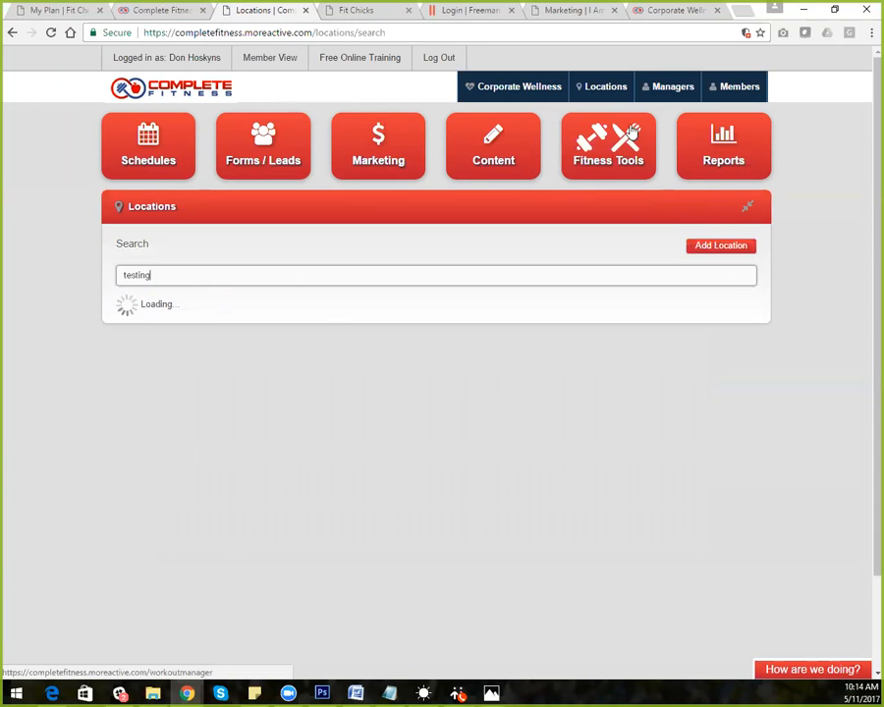
Reload the Locations list and search for 'test' instead
{"action": "left_click", "coordinate": [616, 89]}
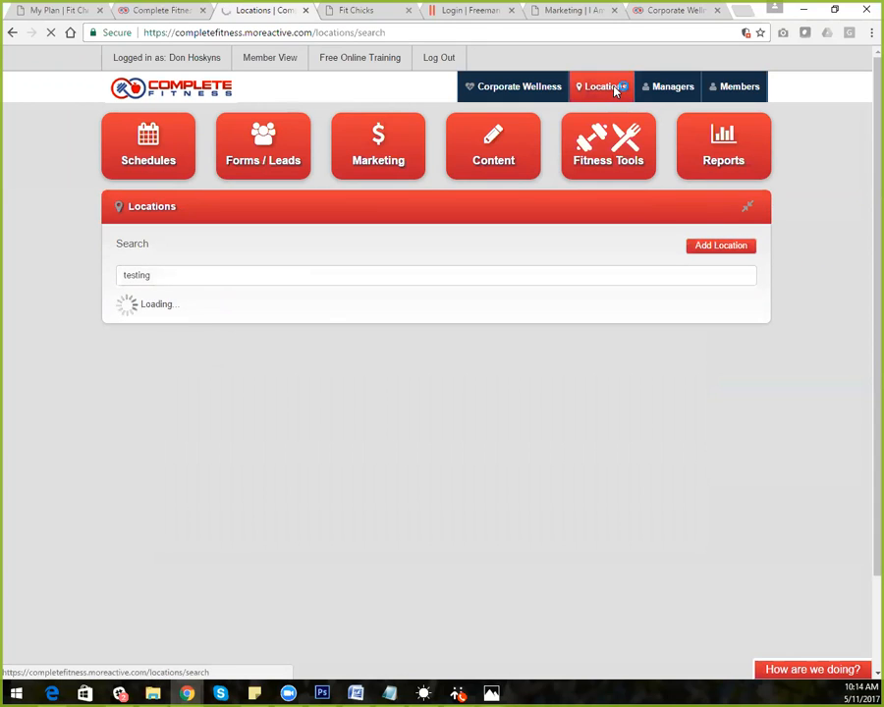
{"action": "left_click", "coordinate": [197, 274]}
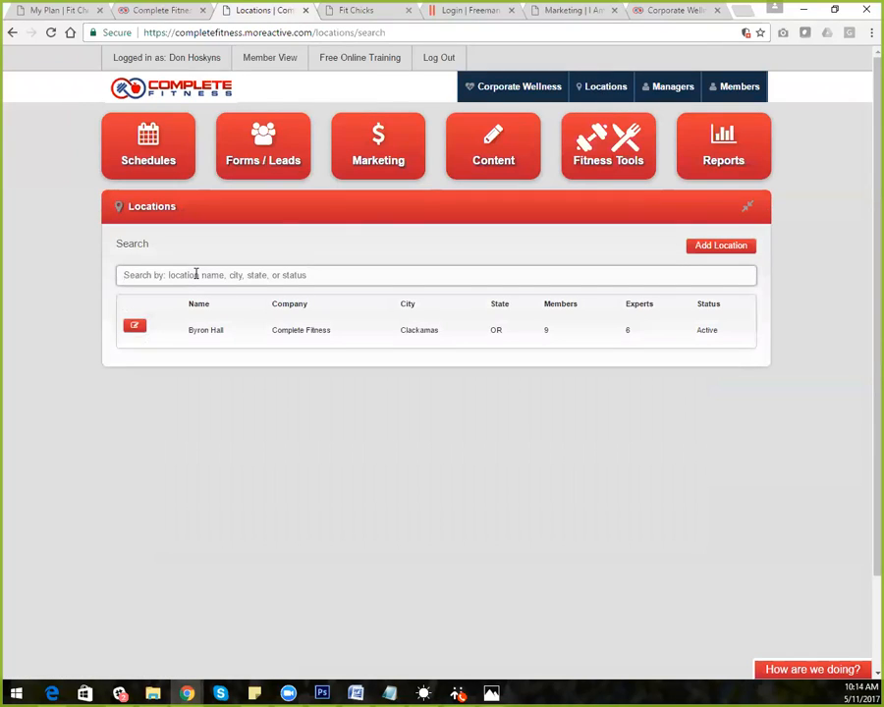
{"action": "type", "text": "test"}
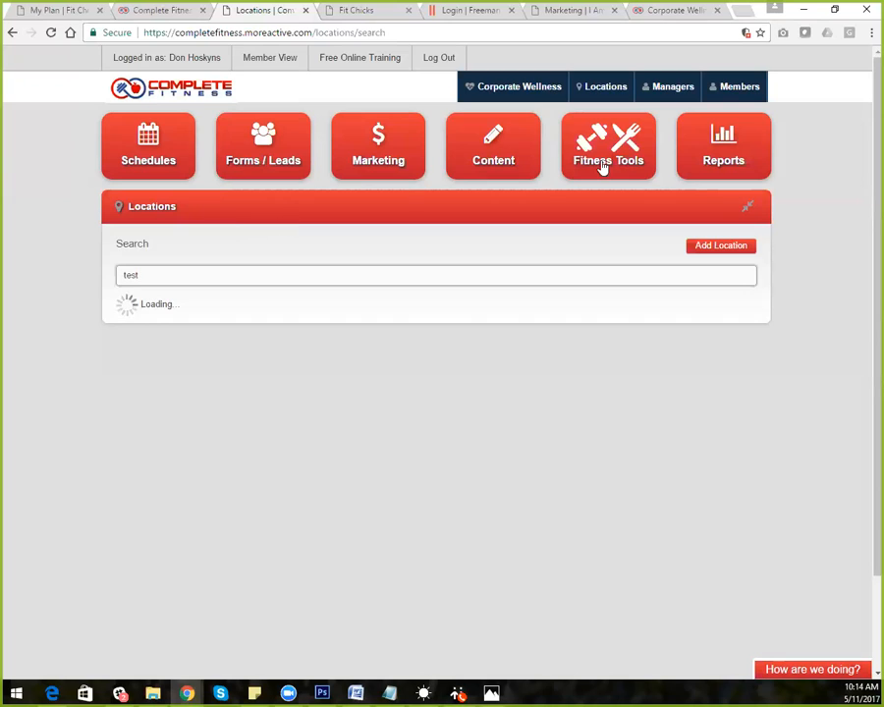
Log out and resubmit the login with a shortened plus tag in the e-mail
{"action": "left_click", "coordinate": [435, 59]}
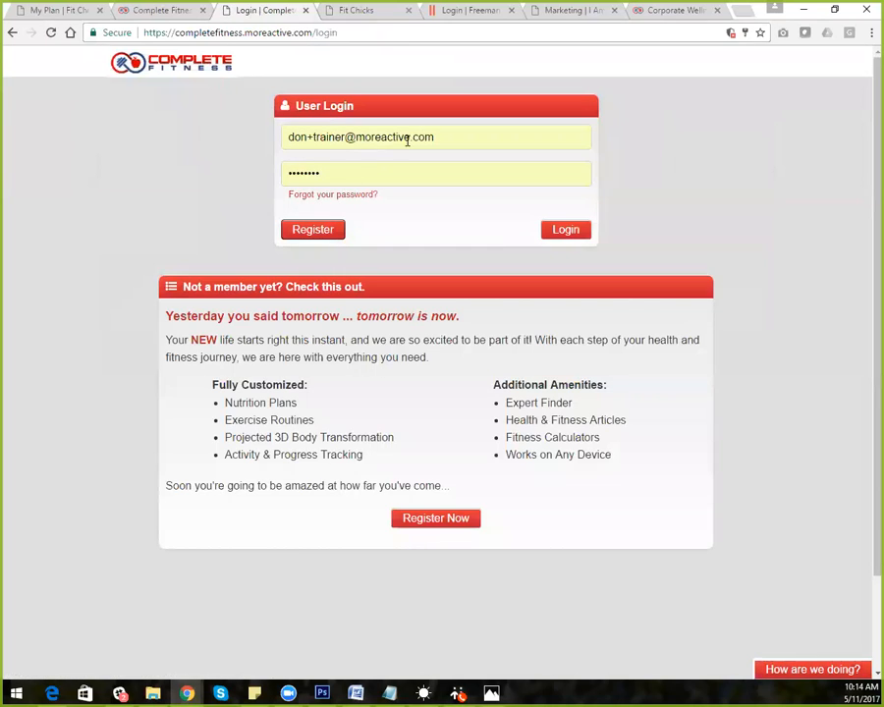
{"action": "left_click", "coordinate": [344, 137]}
{"action": "key", "text": "BackSpace"}
{"action": "key", "text": "BackSpace"}
{"action": "key", "text": "BackSpace"}
{"action": "key", "text": "BackSpace"}
{"action": "key", "text": "BackSpace"}
{"action": "key", "text": "BackSpace"}
{"action": "key", "text": "BackSpace"}
{"action": "key", "text": "BackSpace"}
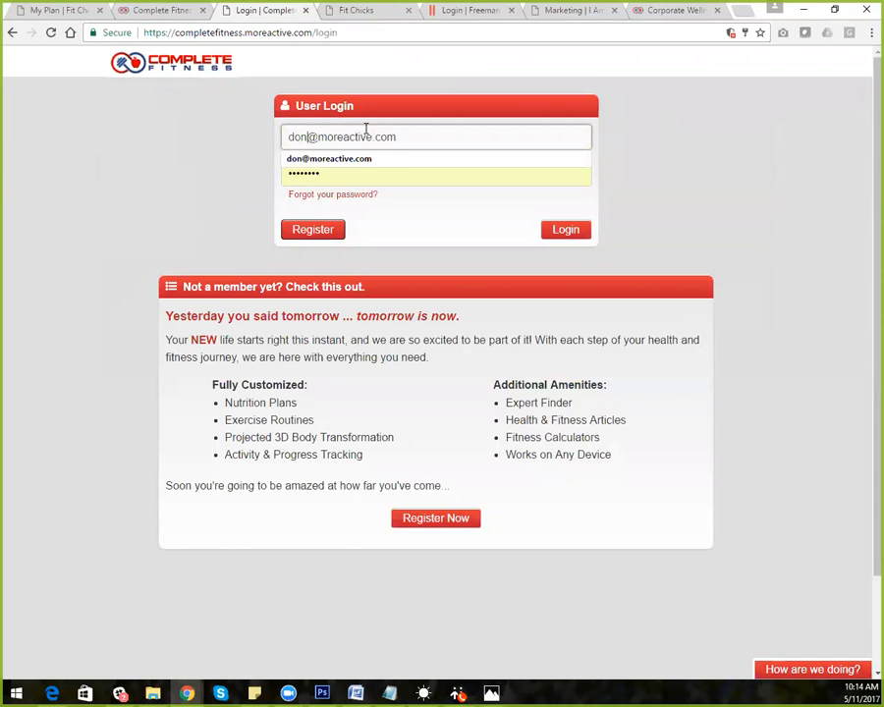
{"action": "key", "text": "Return"}
Replace the password field's contents with the account password to sign in
{"action": "left_click", "coordinate": [328, 227]}
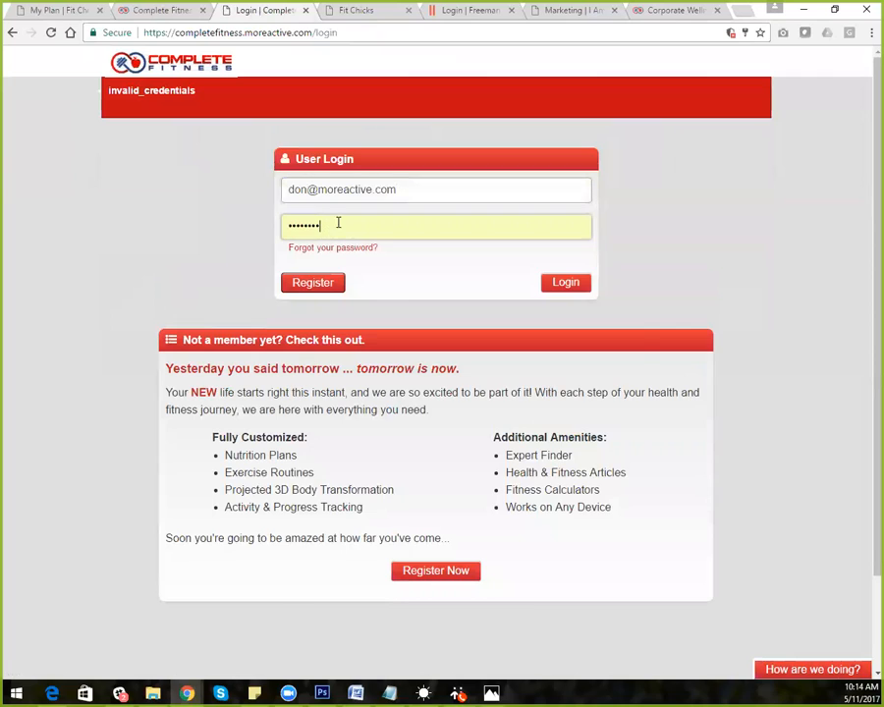
{"action": "left_click_drag", "start_coordinate": [339, 224], "coordinate": [258, 233]}
{"action": "type", "text": "••"}
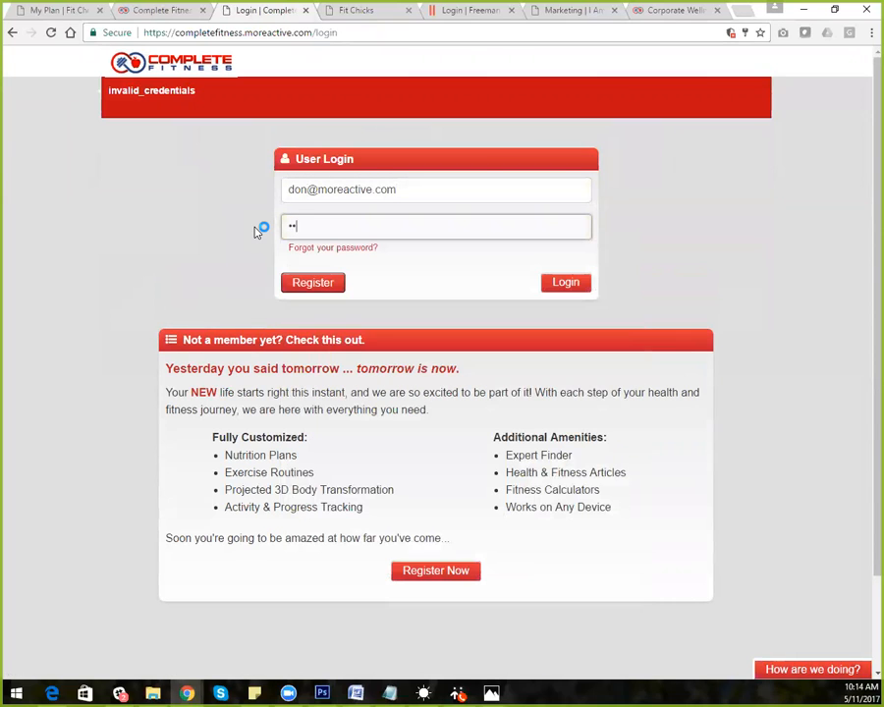
{"action": "type", "text": "•••••••••"}
{"action": "key", "text": "BackSpace"}
{"action": "key", "text": "BackSpace"}
{"action": "key", "text": "BackSpace"}
{"action": "key", "text": "BackSpace"}
{"action": "key", "text": "BackSpace"}
{"action": "key", "text": "BackSpace"}
{"action": "key", "text": "BackSpace"}
{"action": "key", "text": "BackSpace"}
{"action": "key", "text": "BackSpace"}
{"action": "key", "text": "BackSpace"}
{"action": "key", "text": "BackSpace"}
{"action": "type", "text": "•••••••••"}
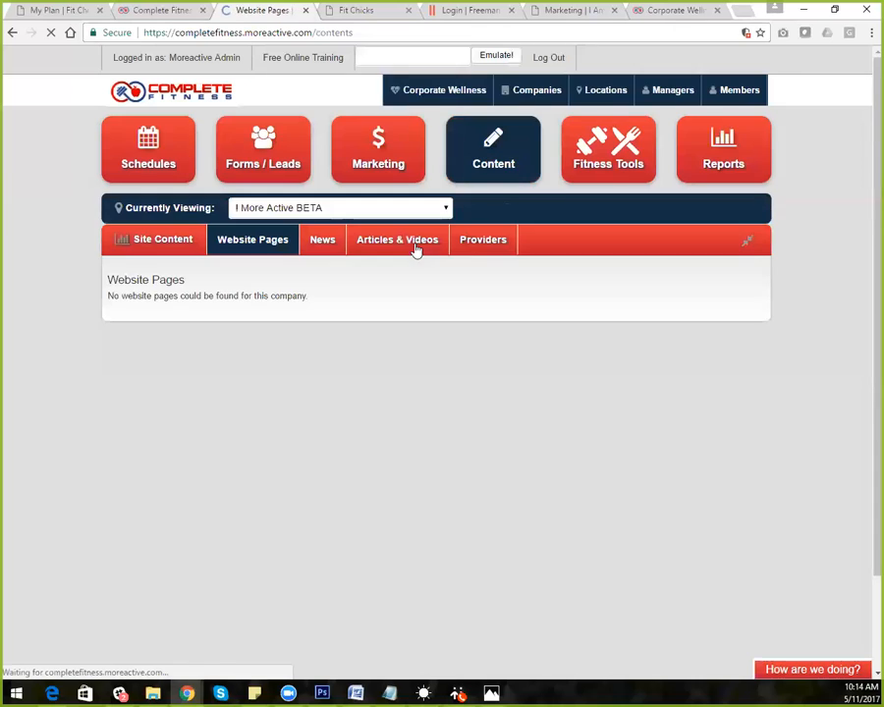
Filter Locations by 'test' and open the More Active (Testing) location
{"action": "left_click", "coordinate": [604, 93]}
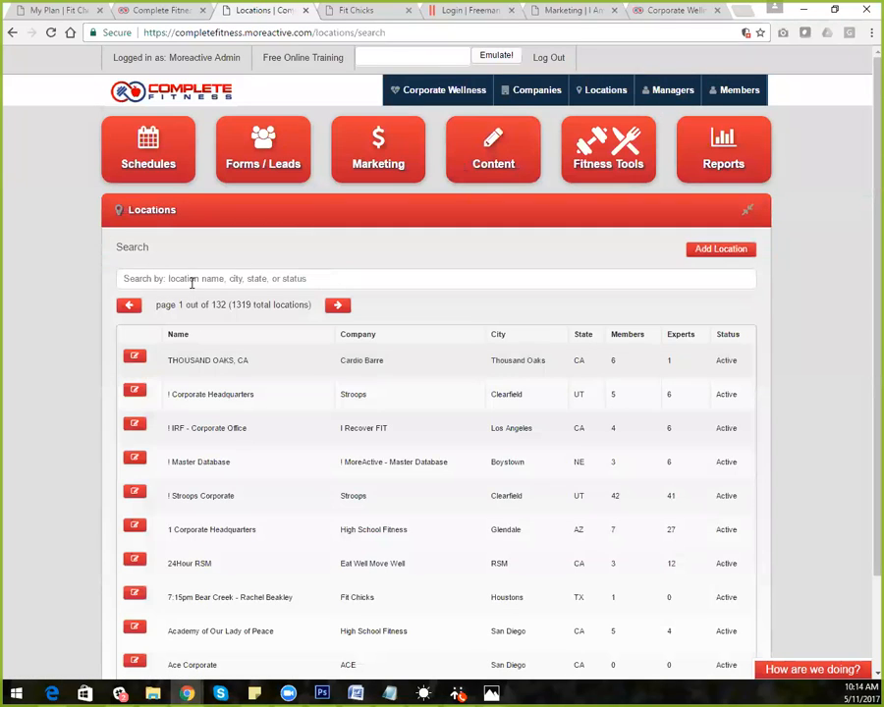
{"action": "left_click", "coordinate": [192, 281]}
{"action": "type", "text": "test"}
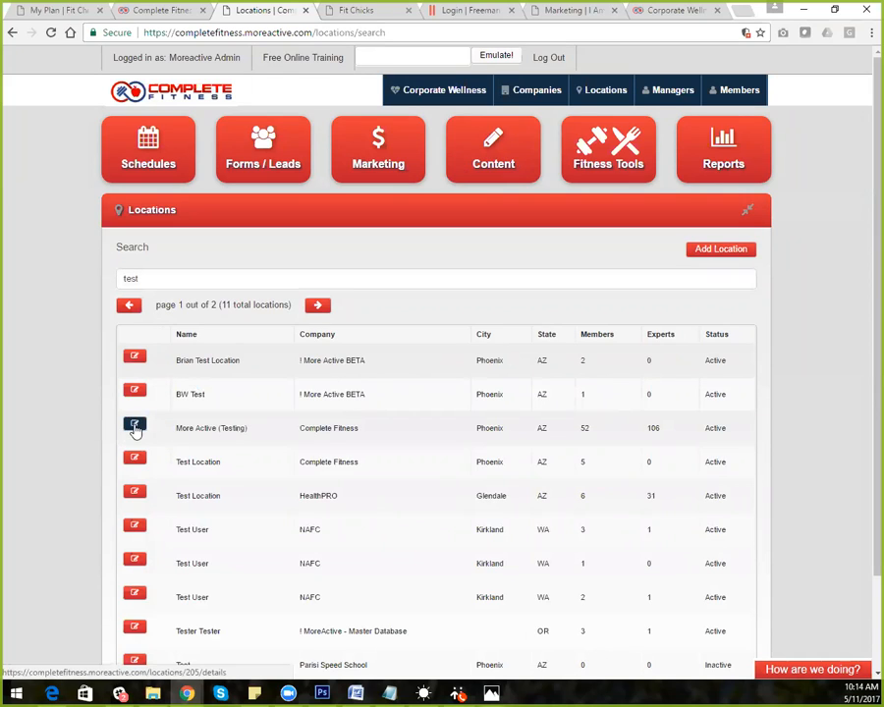
{"action": "left_click", "coordinate": [134, 427]}
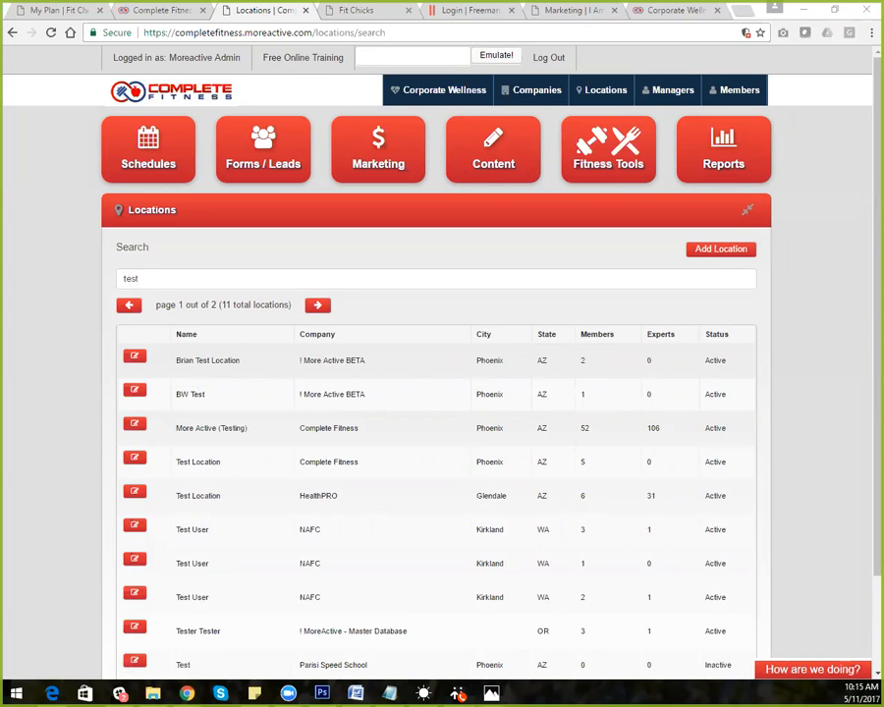
Select and copy the three plus-tagged test e-mails in Notepad, then go back to Chrome
{"action": "left_click", "coordinate": [390, 694]}
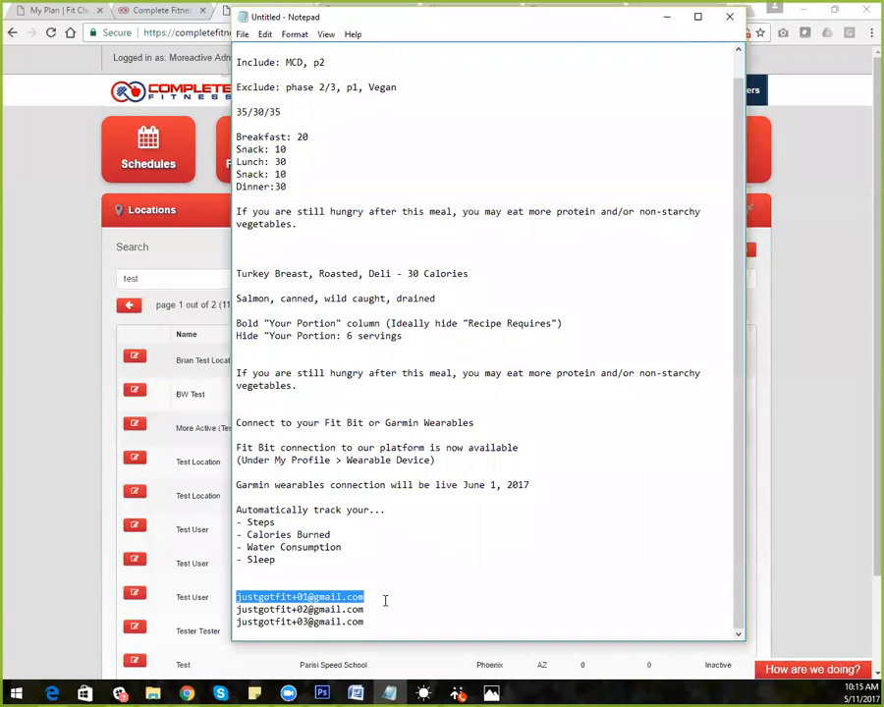
{"action": "left_click_drag", "start_coordinate": [371, 622], "coordinate": [236, 597]}
{"action": "key", "text": "ctrl+c"}
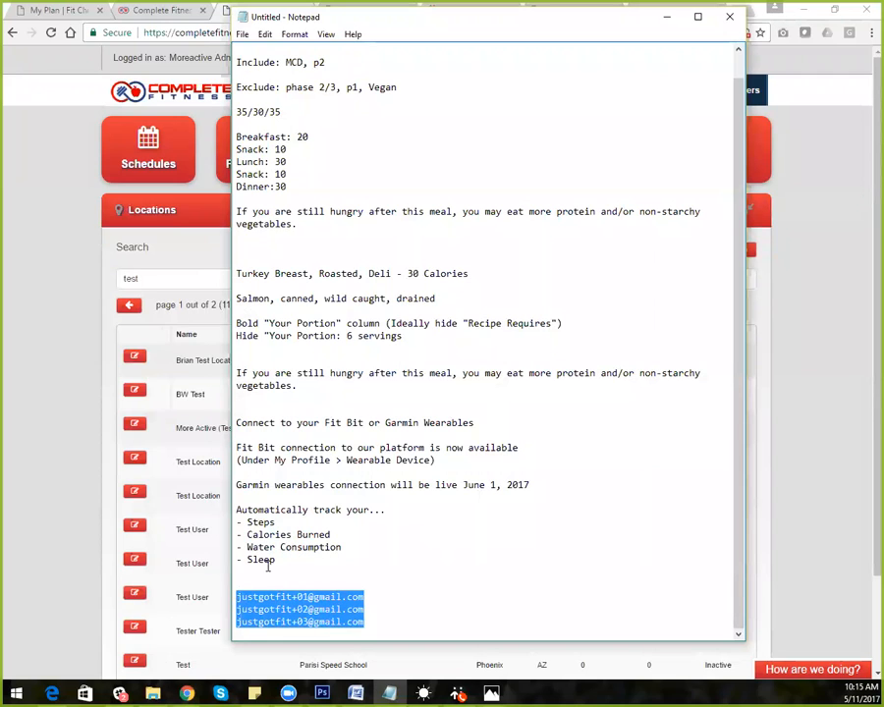
{"action": "left_click_drag", "start_coordinate": [613, 29], "coordinate": [883, 30]}
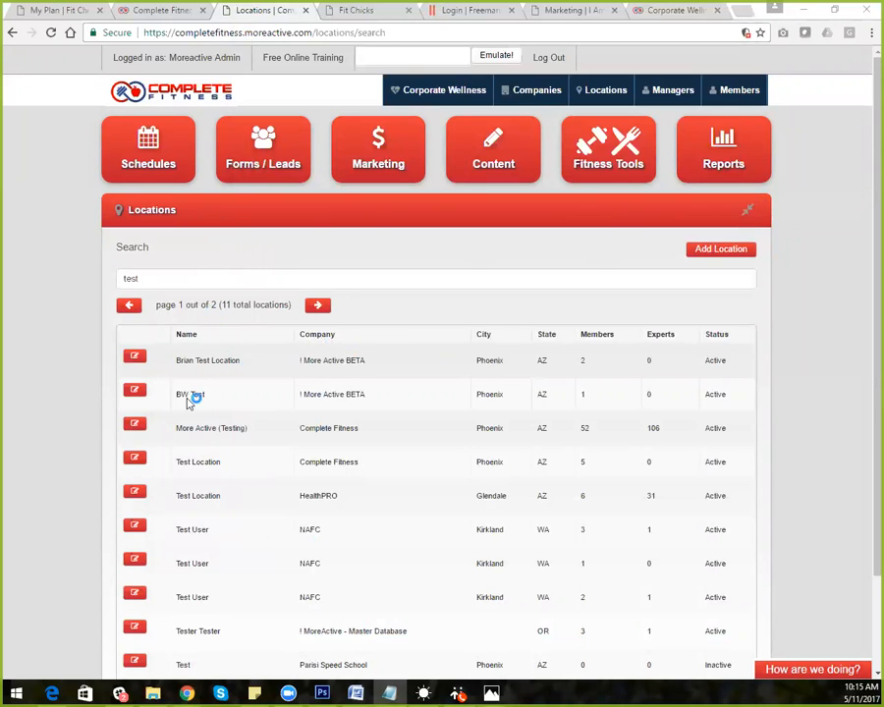
Narrow the search to 'testing' and open More Active (Testing)'s Access Codes tab
{"action": "left_click", "coordinate": [160, 282]}
{"action": "type", "text": "ing"}
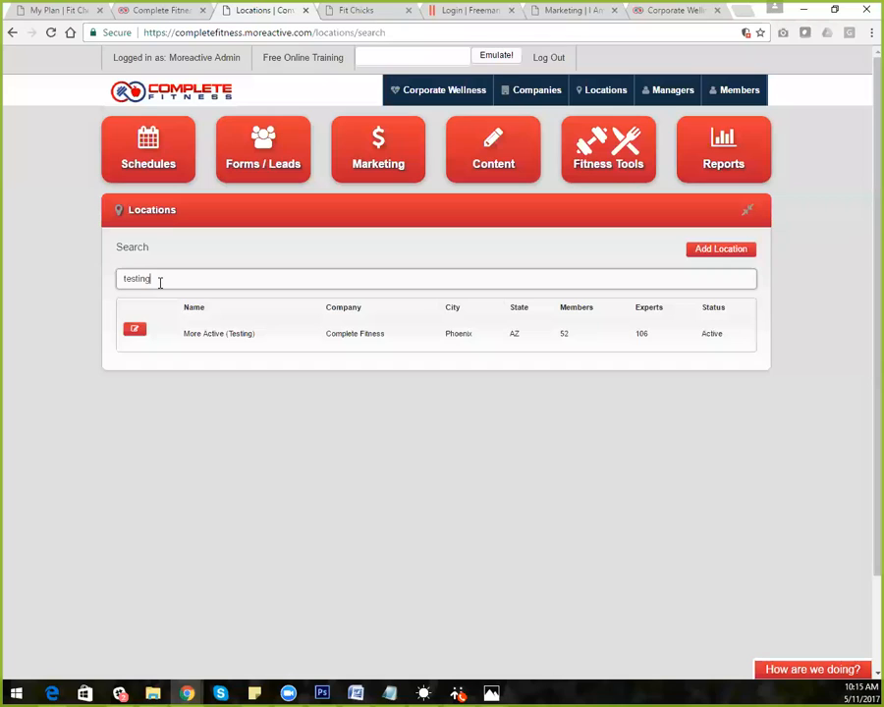
{"action": "left_click", "coordinate": [136, 330]}
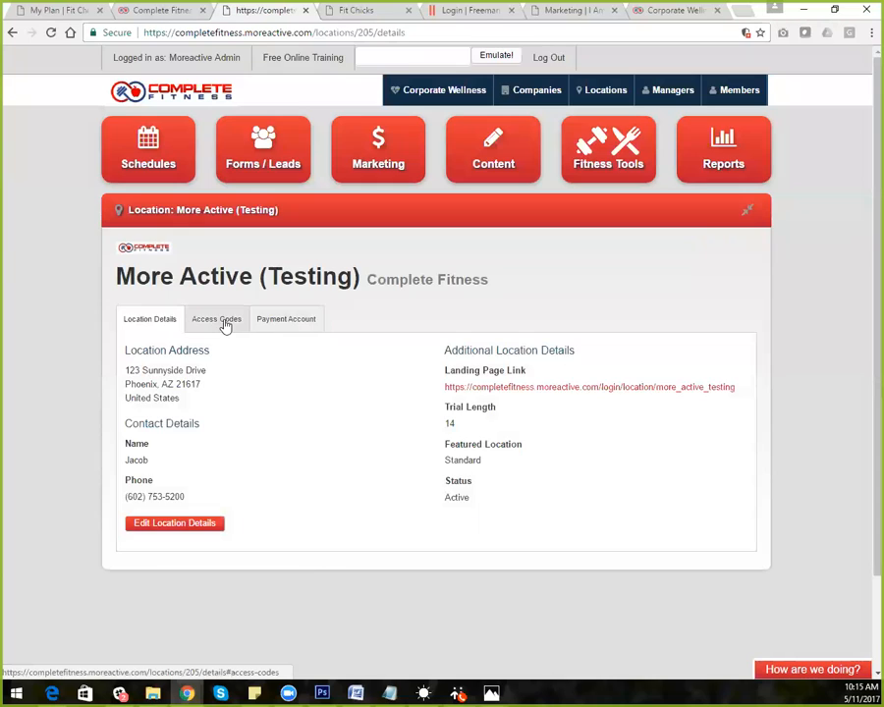
{"action": "left_click", "coordinate": [224, 322]}
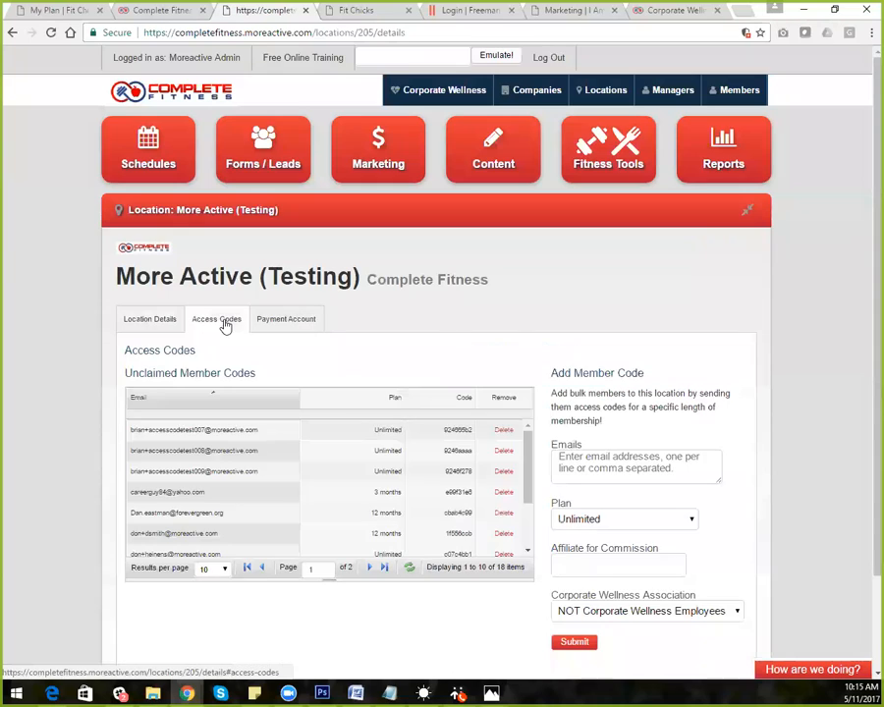
Enlarge the member codes table and paste the three test e-mails into the Emails field
{"action": "left_click_drag", "start_coordinate": [491, 603], "coordinate": [480, 704]}
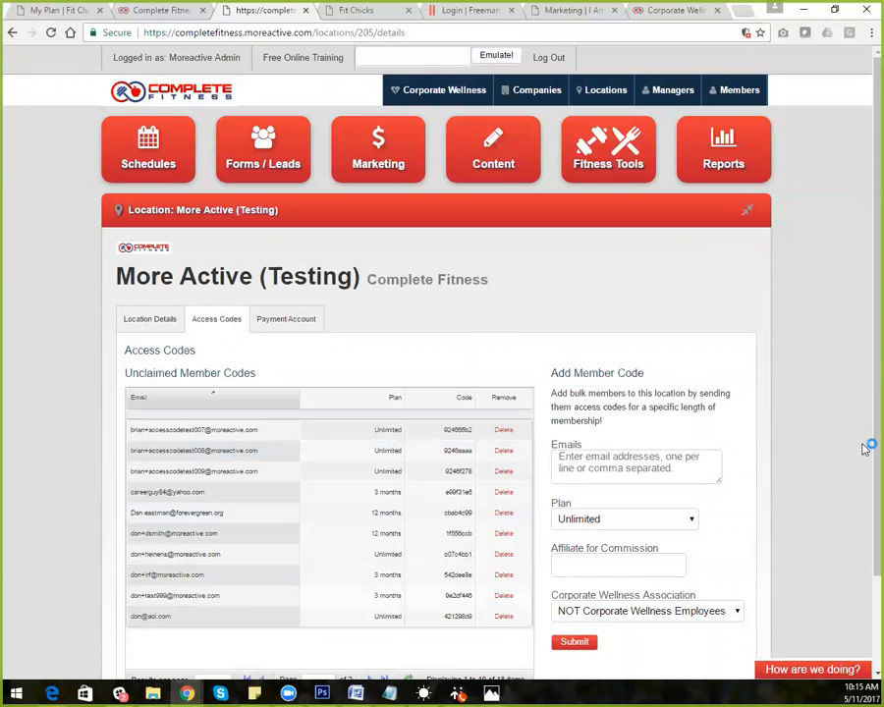
{"action": "scroll", "coordinate": [864, 531], "scroll_direction": "down", "scroll_amount": 2}
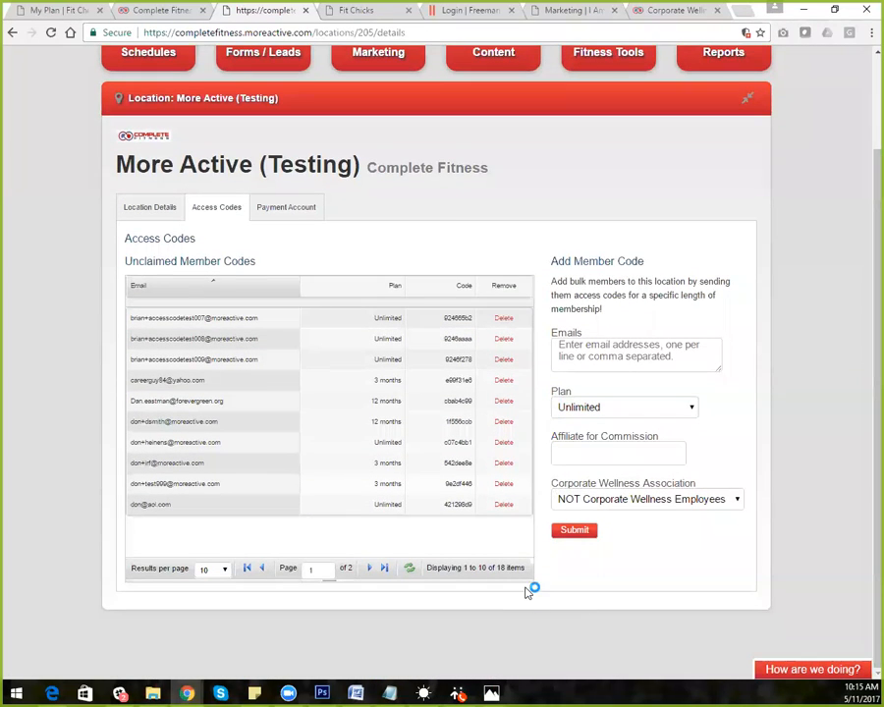
{"action": "left_click_drag", "start_coordinate": [524, 578], "coordinate": [526, 617]}
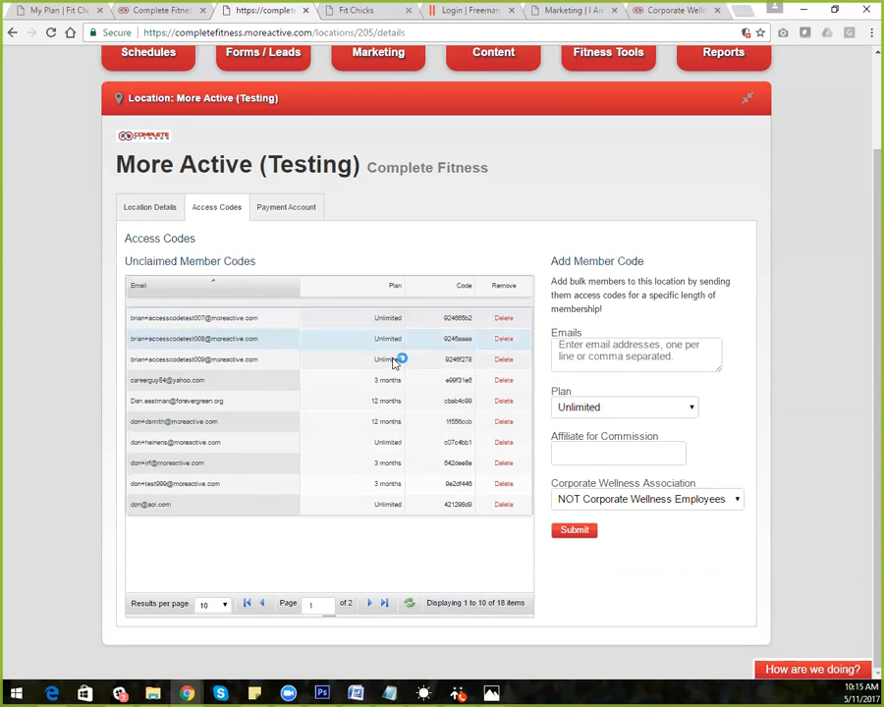
{"action": "left_click", "coordinate": [573, 345]}
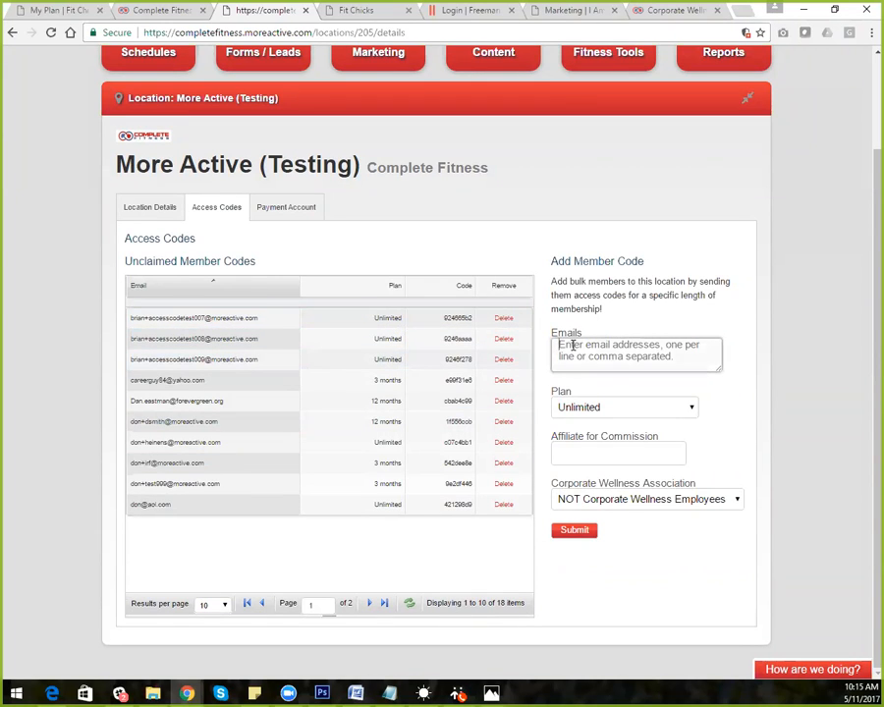
{"action": "key", "text": "ctrl+v"}
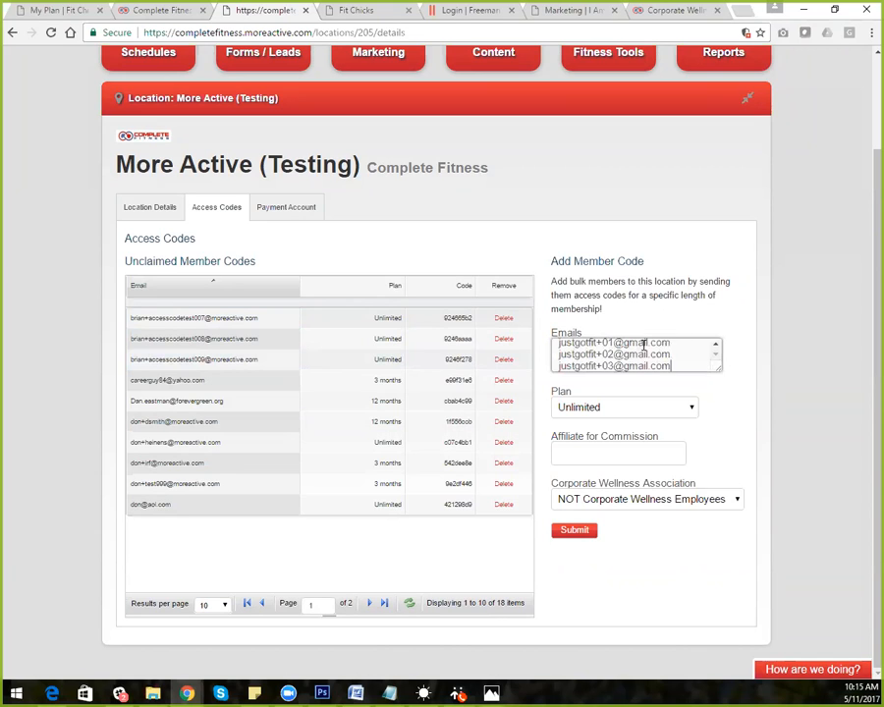
Enlarge the Emails box, keep the Unlimited plan, and check the Corporate Wellness company options
{"action": "left_click_drag", "start_coordinate": [722, 373], "coordinate": [731, 520]}
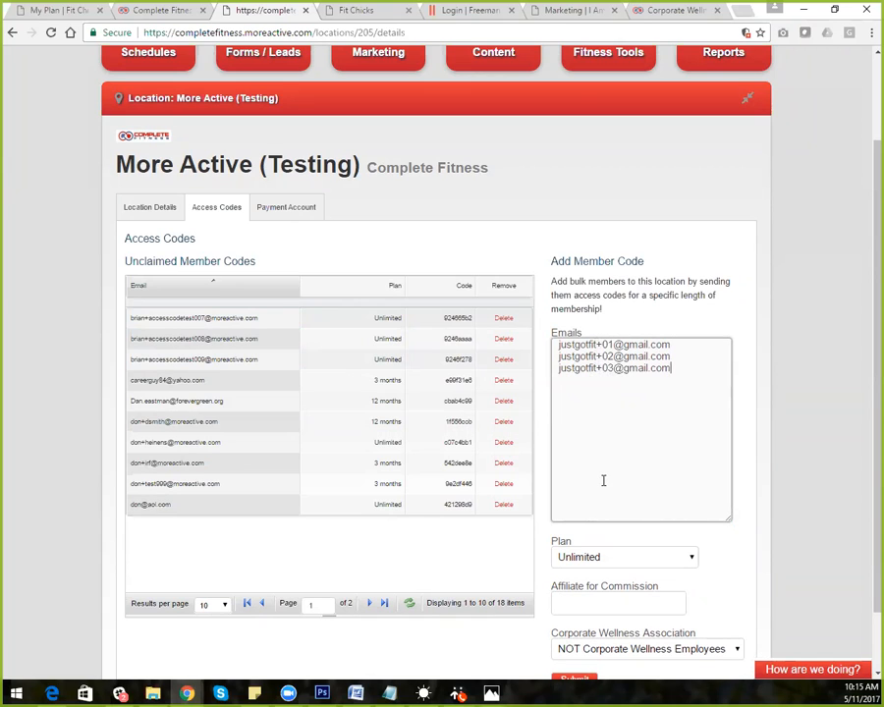
{"action": "scroll", "coordinate": [869, 437], "scroll_direction": "down", "scroll_amount": 1}
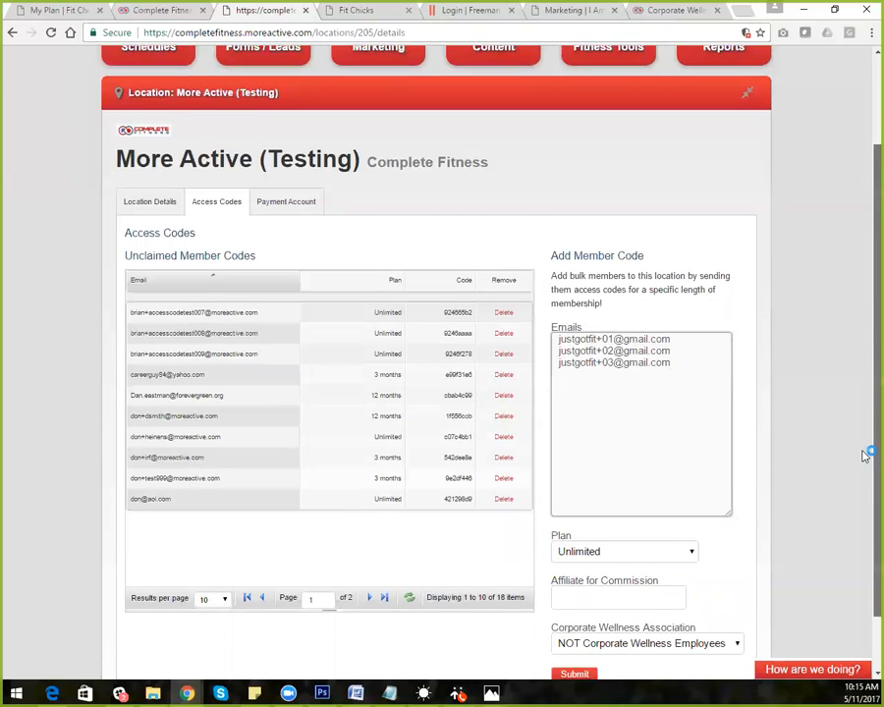
{"action": "left_click", "coordinate": [653, 493]}
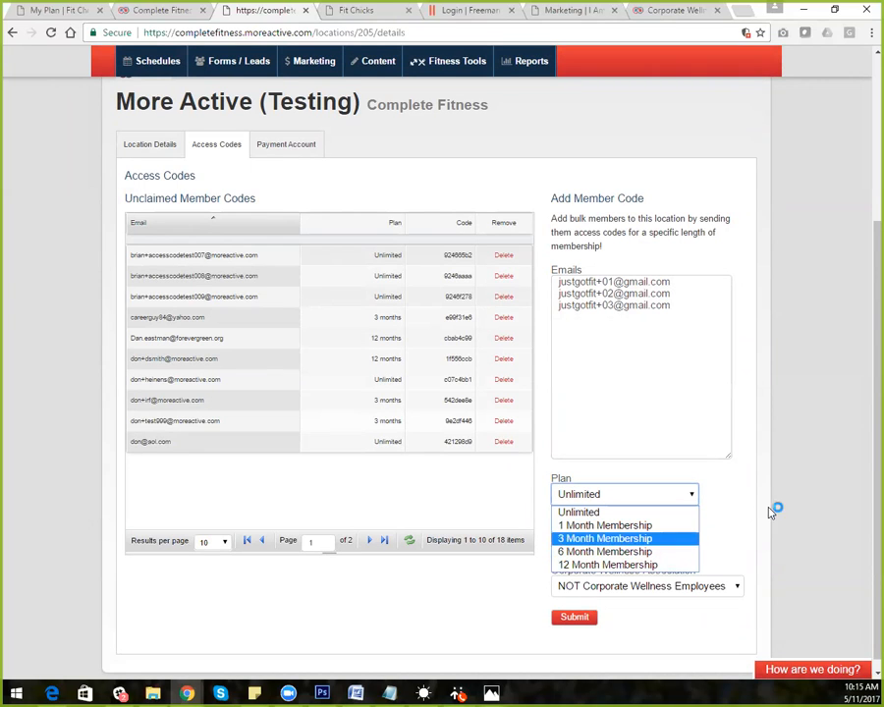
{"action": "left_click", "coordinate": [733, 518]}
{"action": "scroll", "coordinate": [806, 536], "scroll_direction": "down", "scroll_amount": 1}
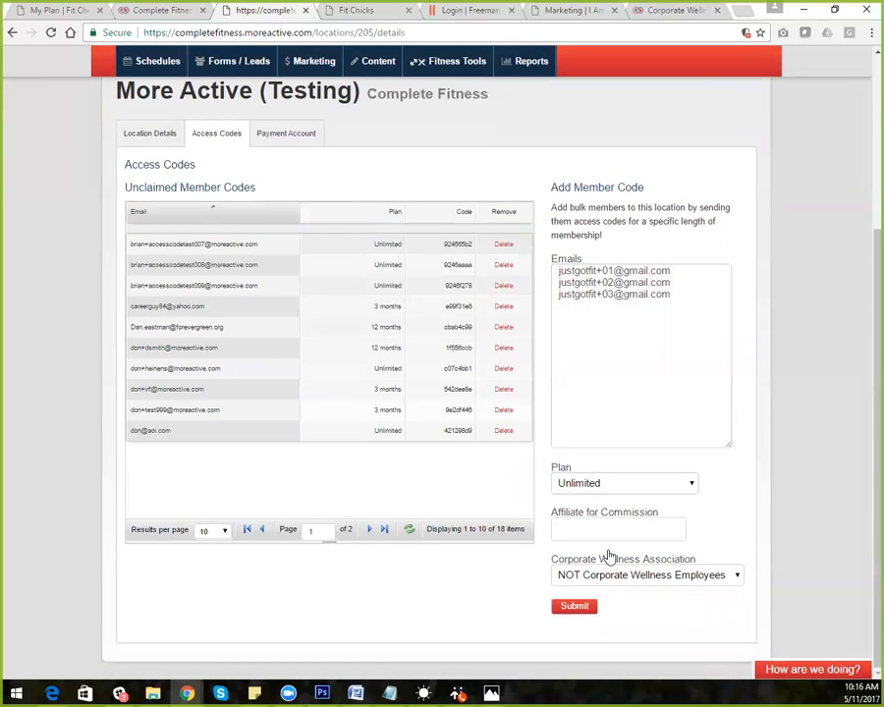
{"action": "left_click", "coordinate": [602, 577]}
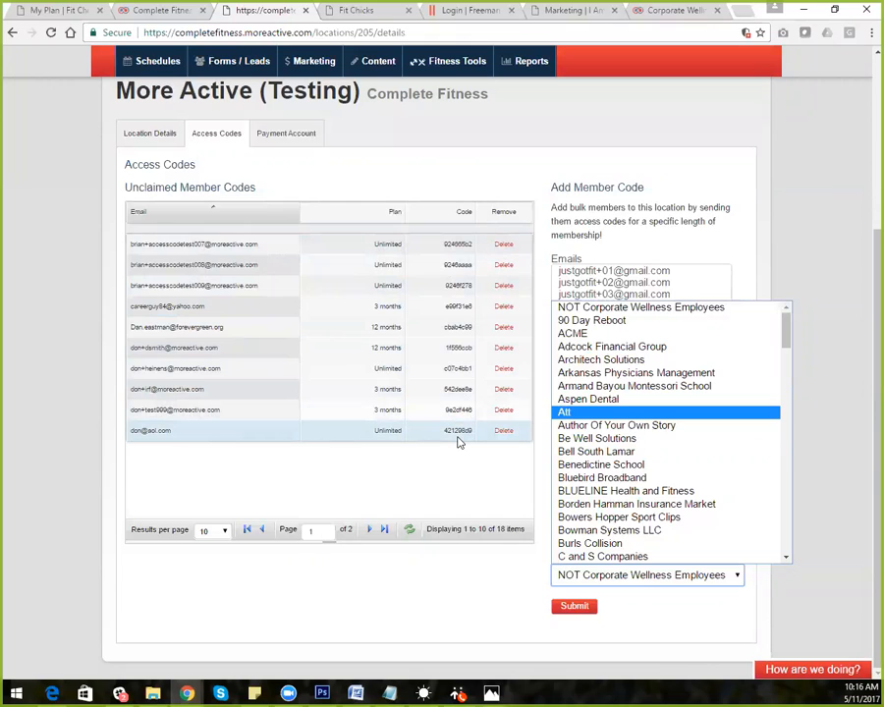
Close the company list leaving 'NOT Corporate Wellness Employees' and highlight the third e-mail's numbered suffix
{"action": "left_click_drag", "start_coordinate": [444, 433], "coordinate": [468, 432]}
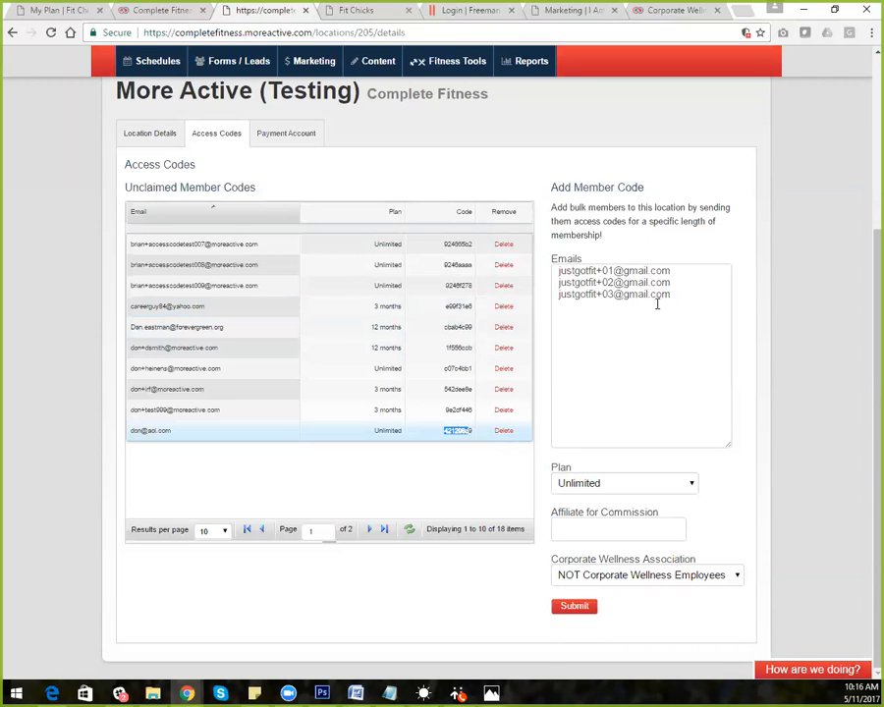
{"action": "left_click_drag", "start_coordinate": [615, 295], "coordinate": [595, 294]}
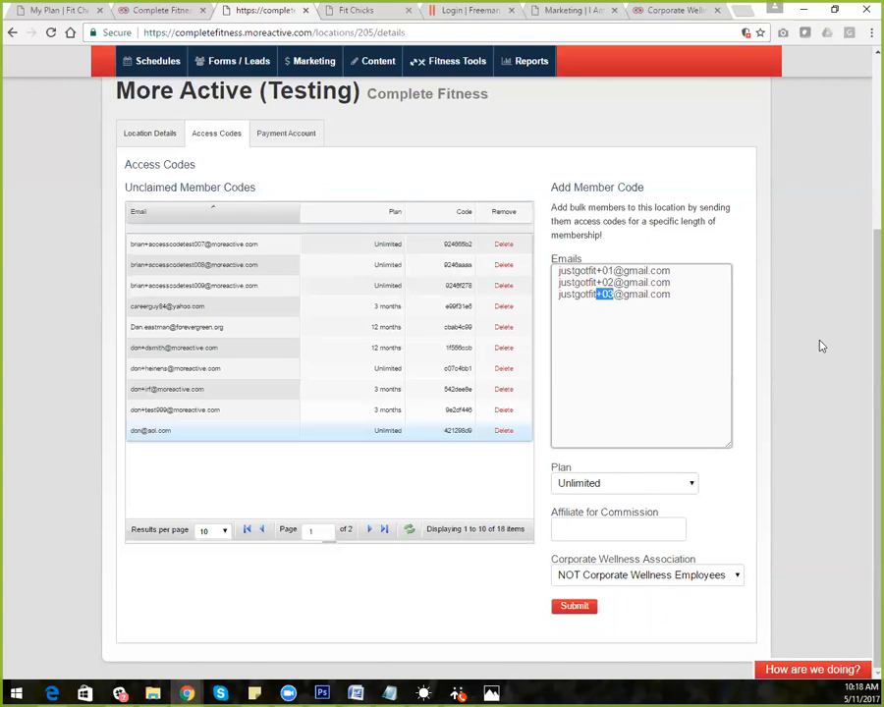
{"action": "scroll", "coordinate": [859, 210], "scroll_direction": "up", "scroll_amount": 3}
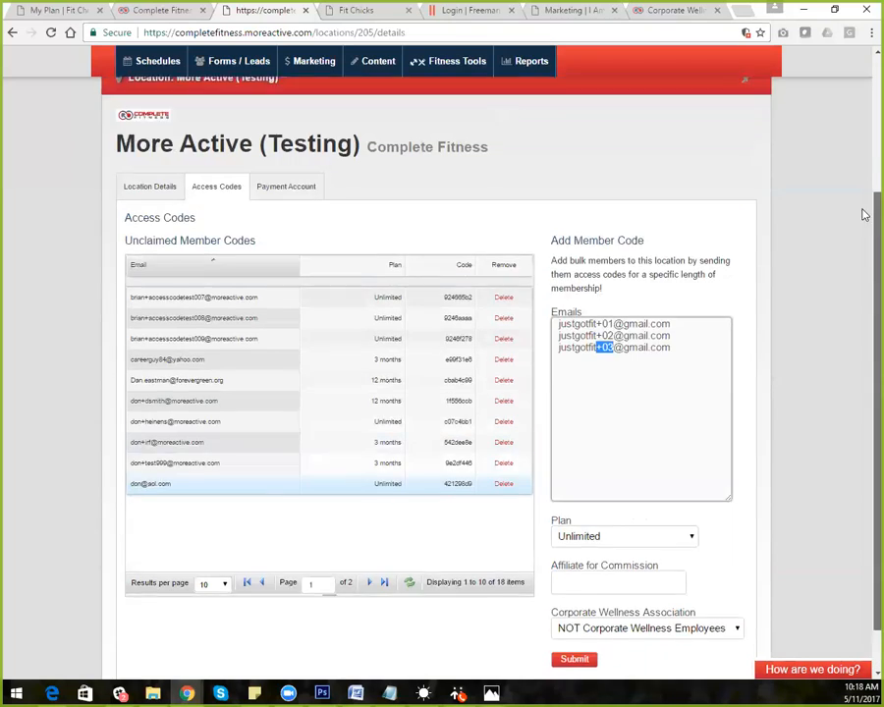
Open the Workout Manager from Fitness Tools to reach the Find Existing Workouts to Modify search
{"action": "scroll", "coordinate": [863, 105], "scroll_direction": "up", "scroll_amount": 1}
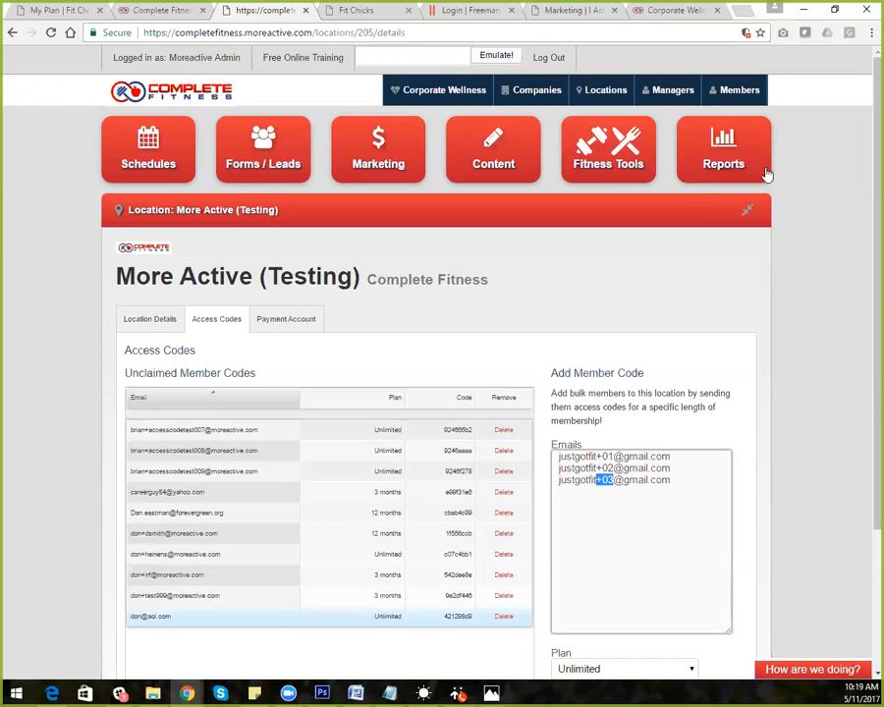
{"action": "left_click", "coordinate": [622, 157]}
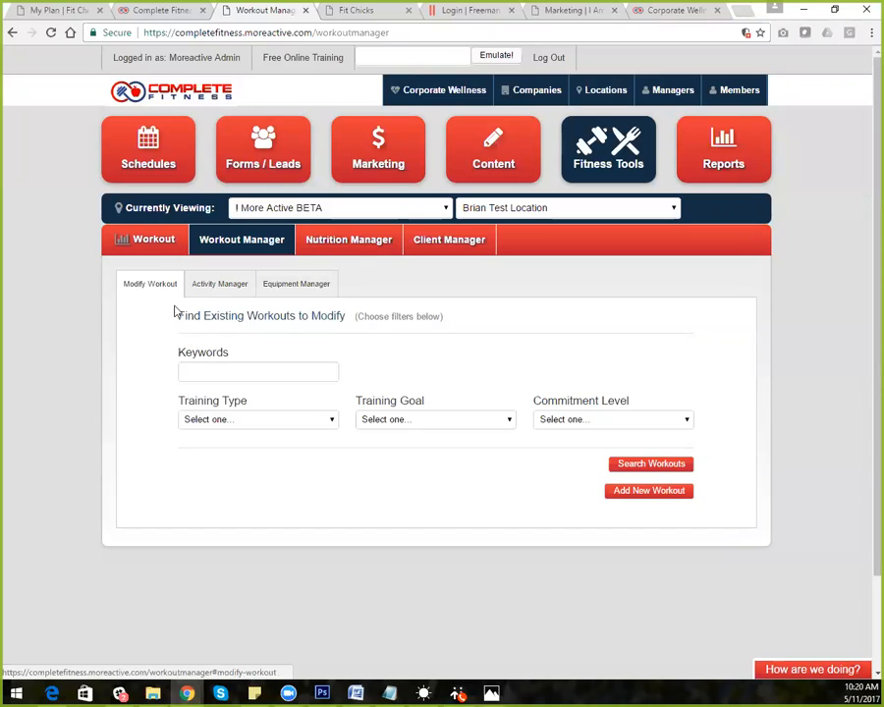
Search workouts filtered to General Fitness or Weight Loss, Fat Loss & Tone, and 4 Days per week
{"action": "left_click", "coordinate": [277, 425]}
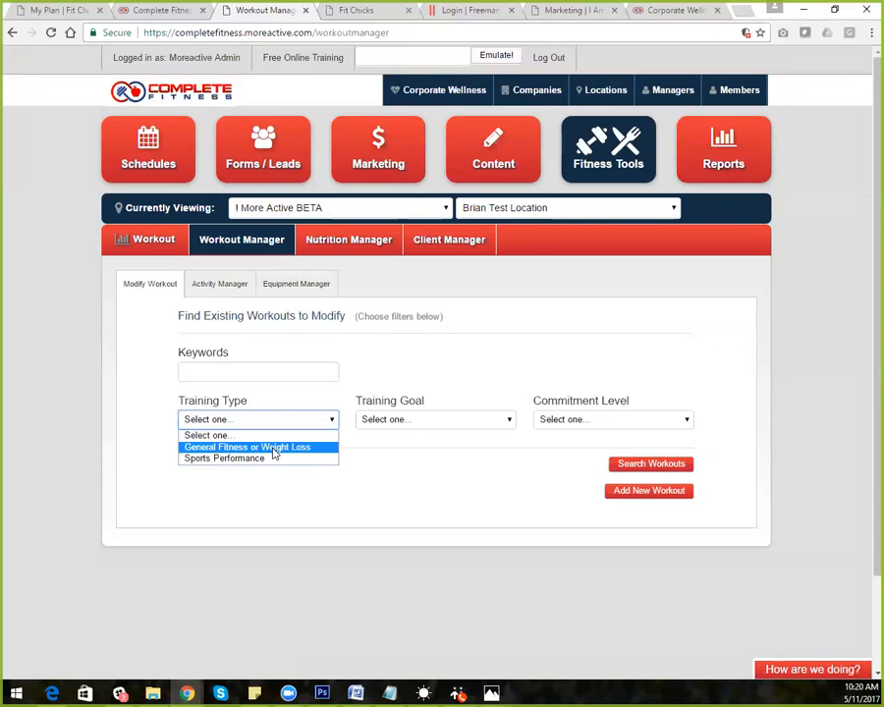
{"action": "left_click", "coordinate": [273, 450]}
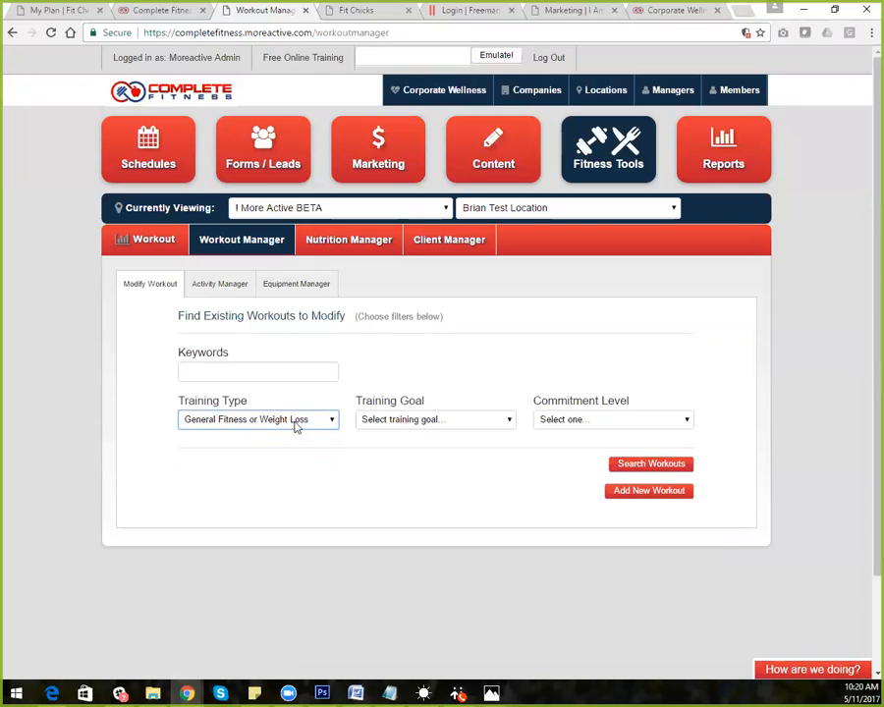
{"action": "left_click", "coordinate": [400, 424]}
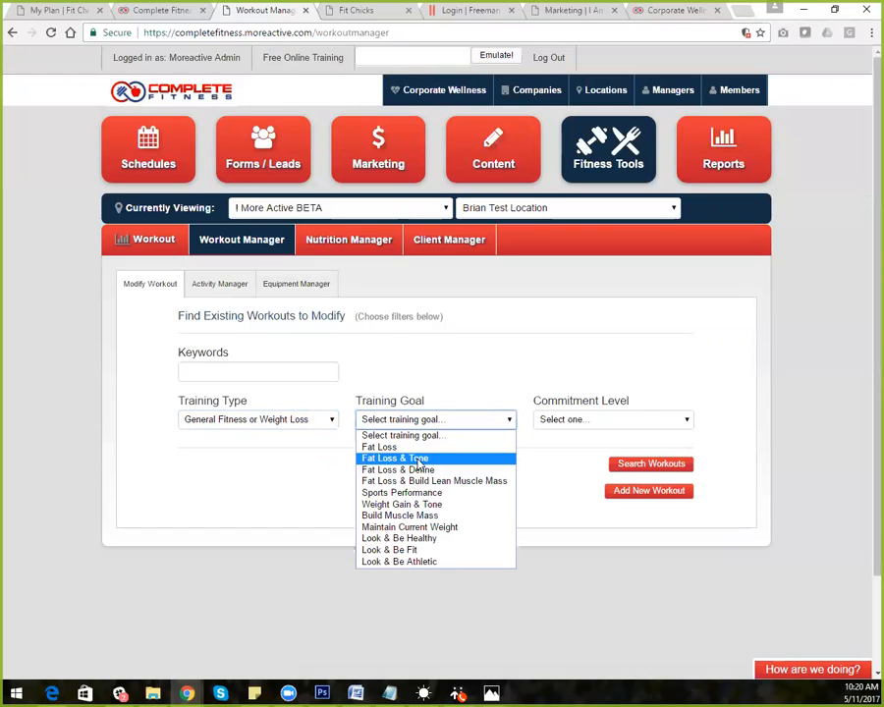
{"action": "left_click", "coordinate": [420, 459]}
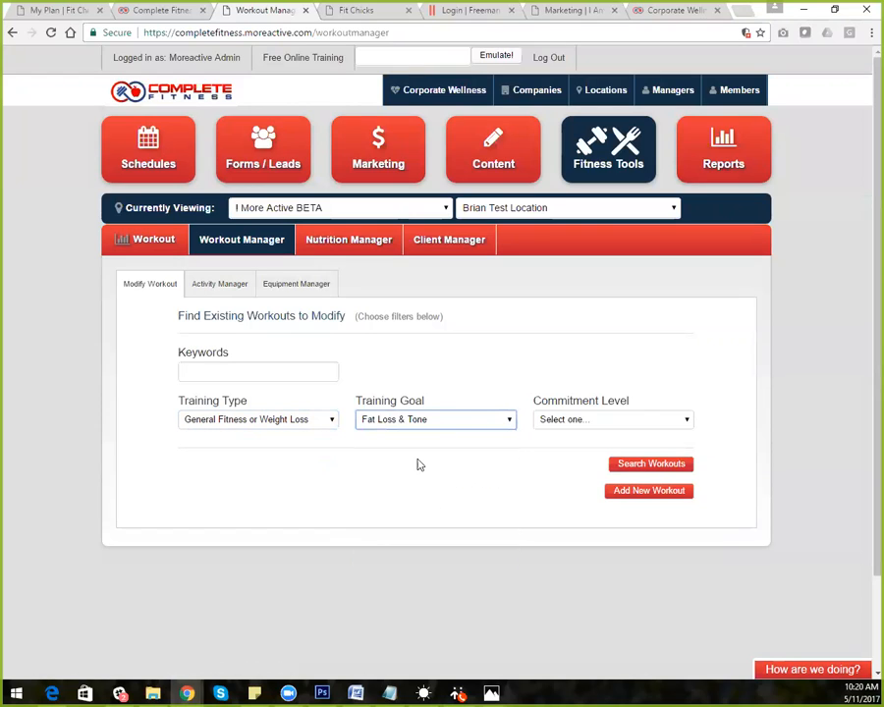
{"action": "left_click", "coordinate": [562, 420]}
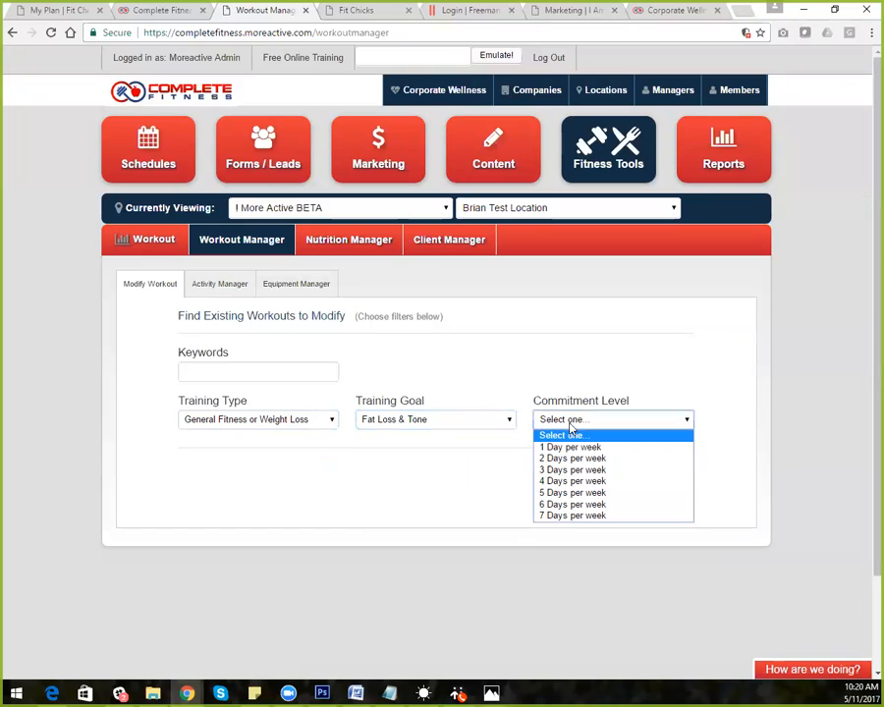
{"action": "left_click", "coordinate": [593, 482]}
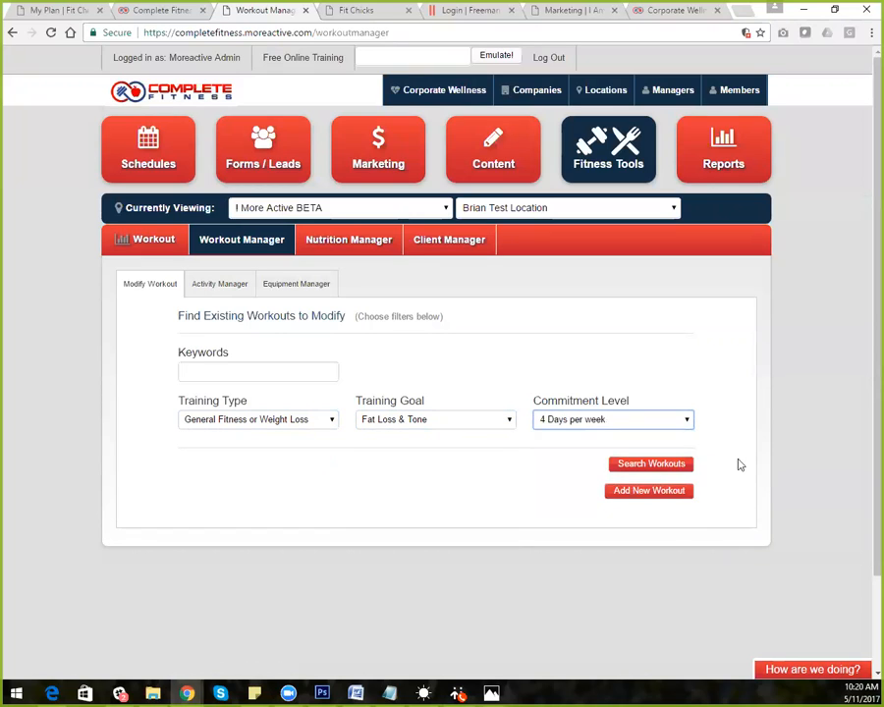
{"action": "left_click", "coordinate": [664, 471]}
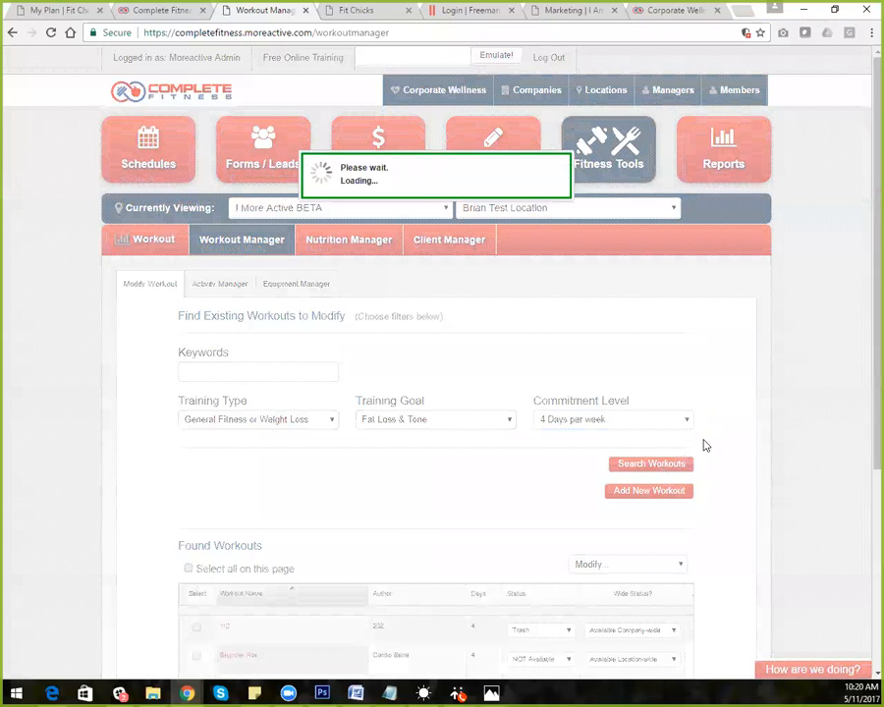
Review the search results, highlighting the total of 30 found workouts
{"action": "scroll", "coordinate": [853, 471], "scroll_direction": "down", "scroll_amount": 2}
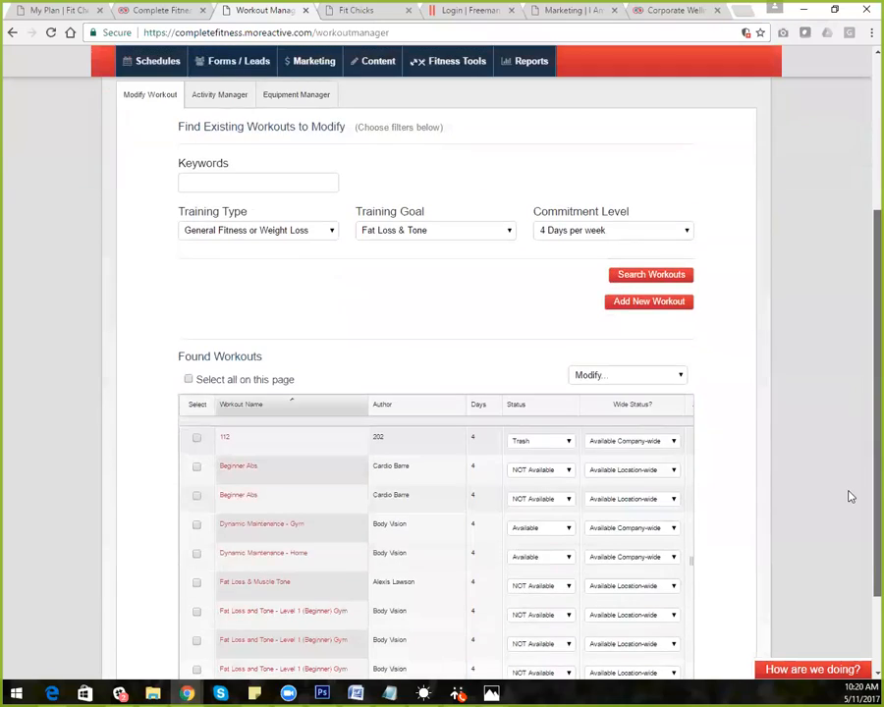
{"action": "scroll", "coordinate": [851, 511], "scroll_direction": "down", "scroll_amount": 2}
{"action": "left_click_drag", "start_coordinate": [563, 625], "coordinate": [542, 623]}
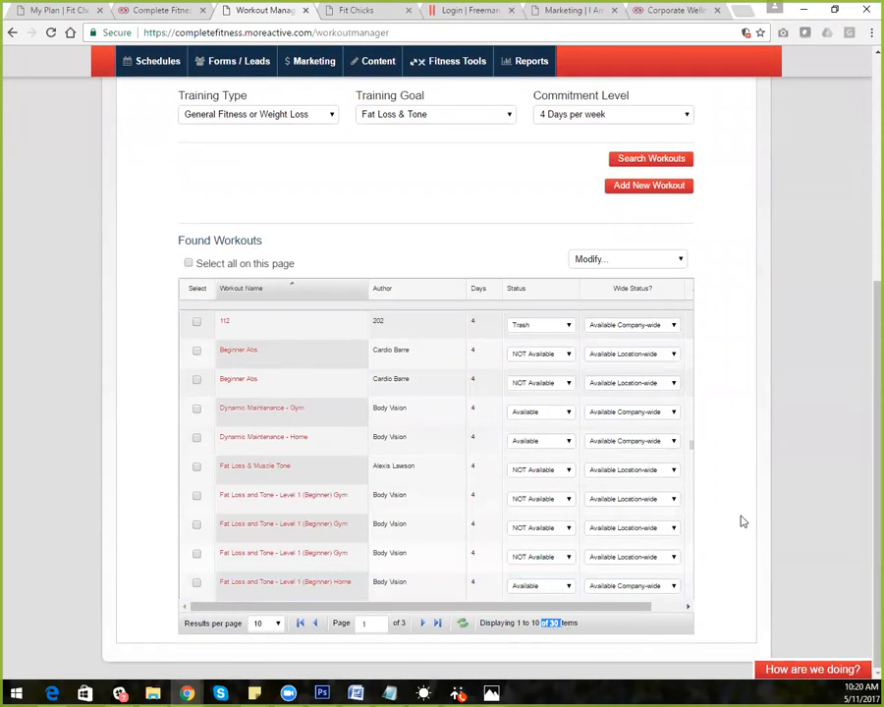
Reset Commitment Level to 'Select one...' and rerun the search, listing 166 workouts across 17 pages
{"action": "left_click", "coordinate": [685, 116]}
{"action": "left_click", "coordinate": [647, 132]}
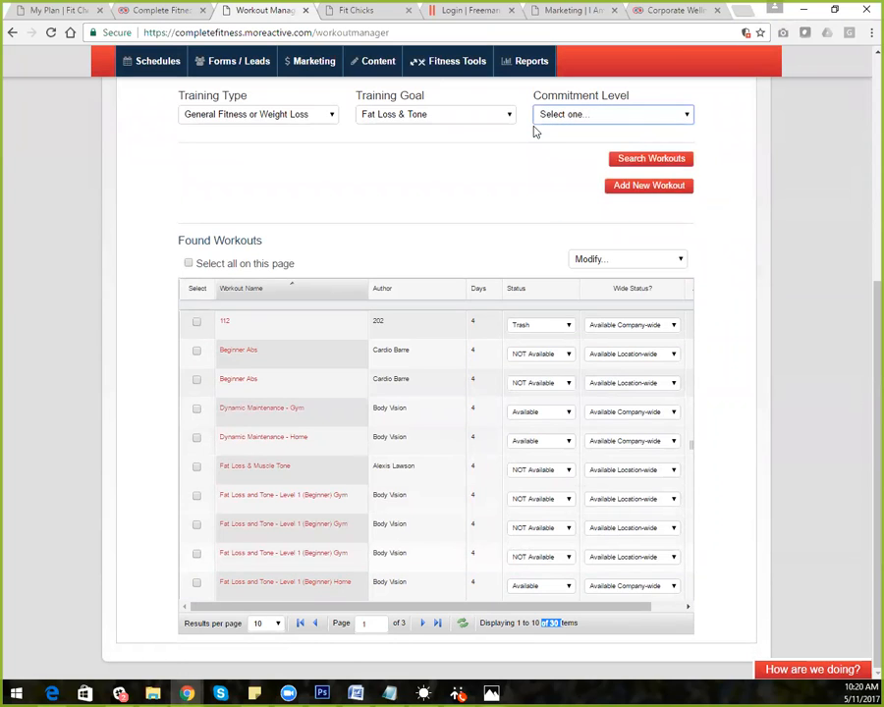
{"action": "left_click", "coordinate": [661, 161]}
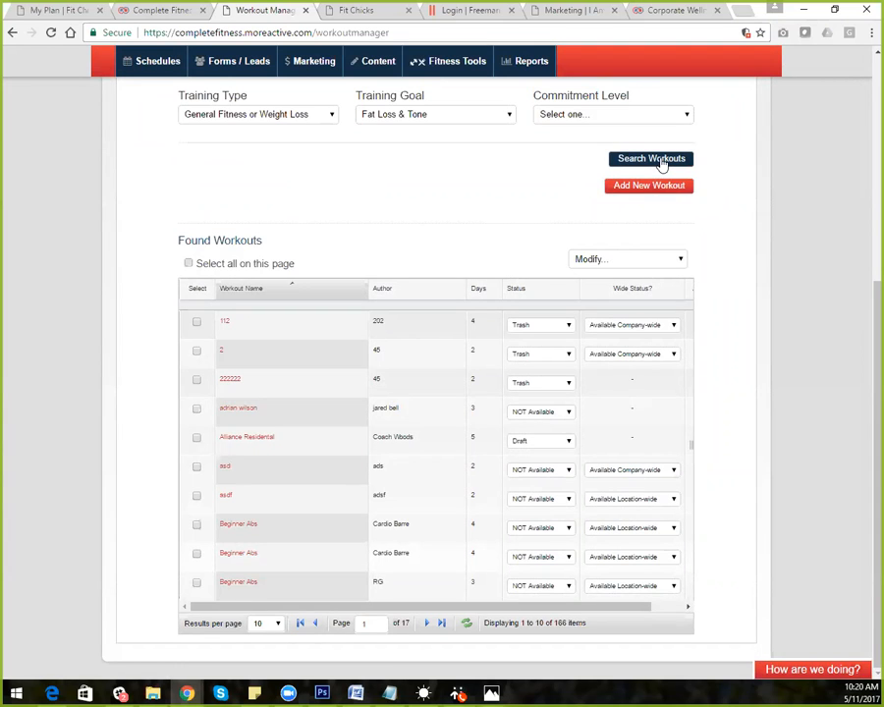
{"action": "left_click", "coordinate": [661, 161]}
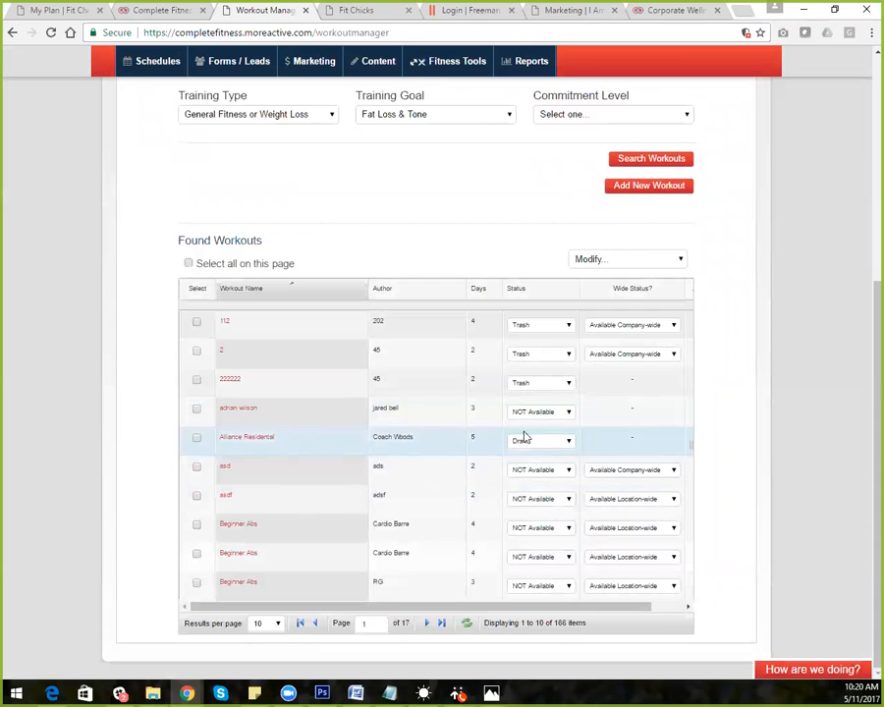
{"action": "left_click", "coordinate": [279, 626]}
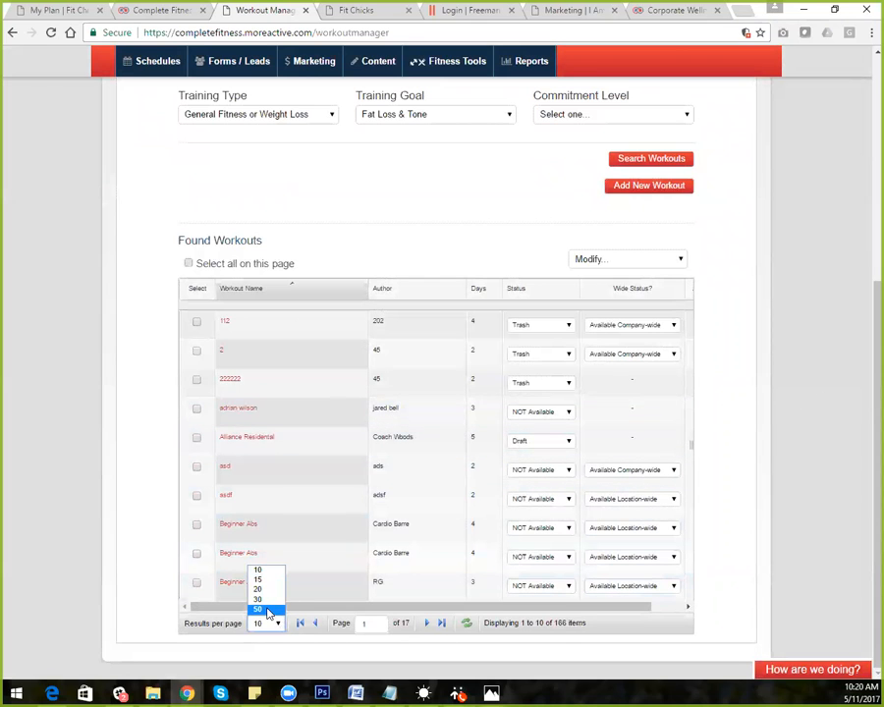
Show 50 found workouts per page, spreading the results over 4 pages
{"action": "left_click", "coordinate": [268, 612]}
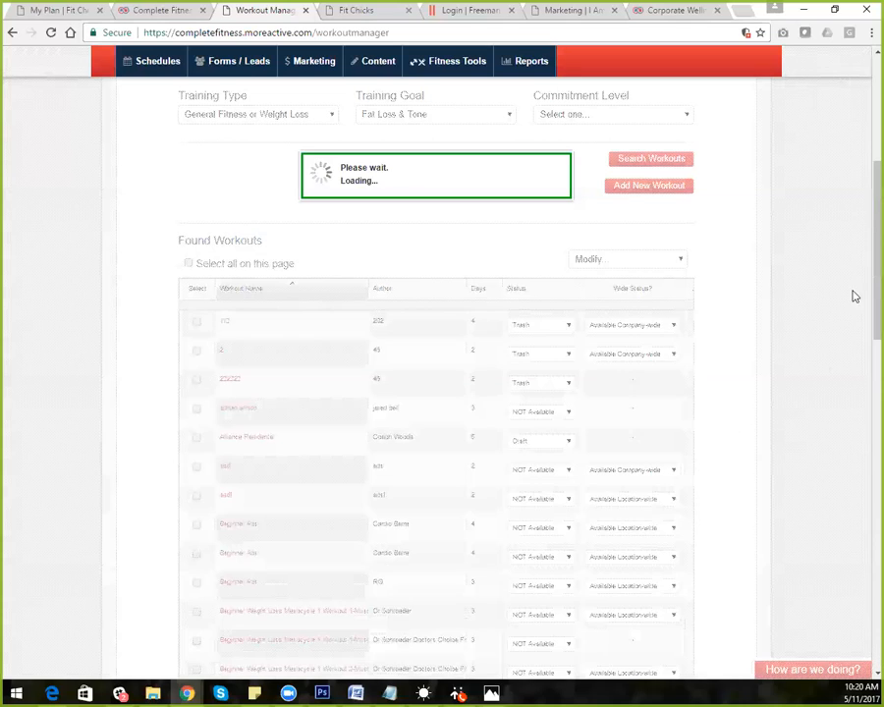
{"action": "scroll", "coordinate": [863, 406], "scroll_direction": "down", "scroll_amount": 5}
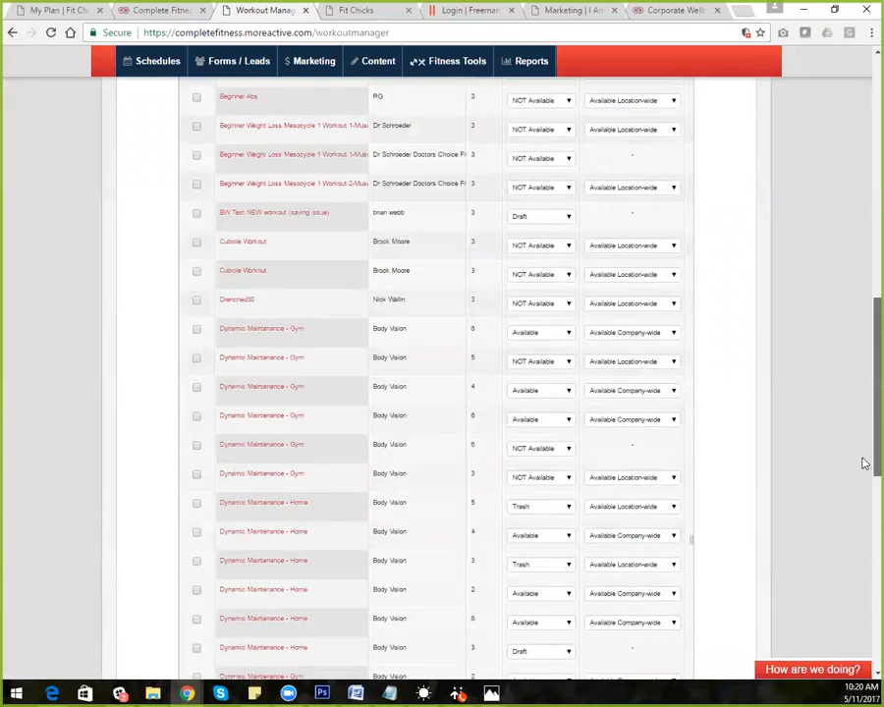
{"action": "scroll", "coordinate": [863, 464], "scroll_direction": "down", "scroll_amount": 7}
{"action": "scroll", "coordinate": [862, 652], "scroll_direction": "up", "scroll_amount": 1}
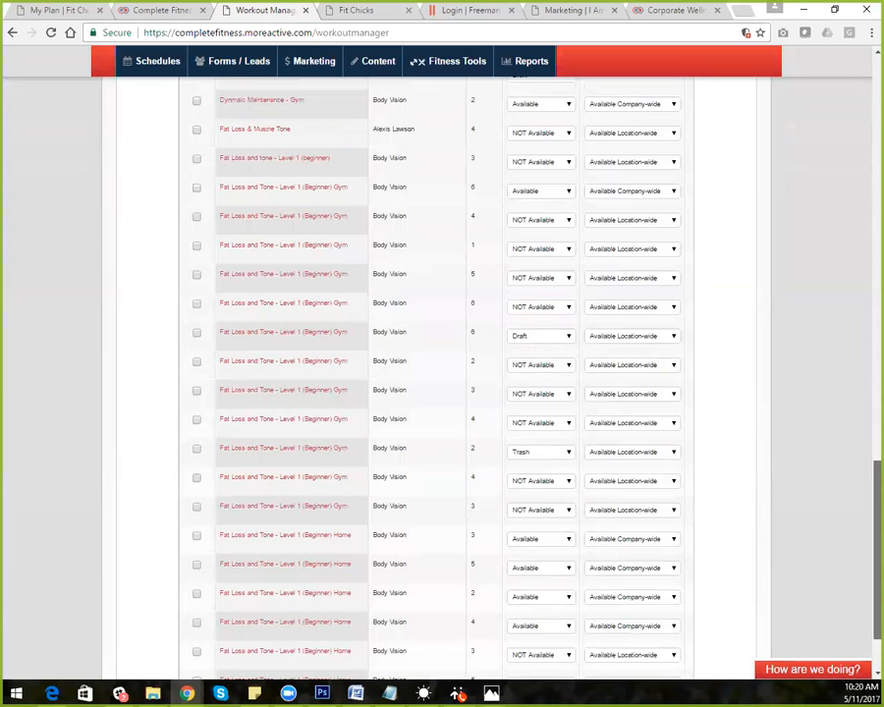
{"action": "scroll", "coordinate": [442, 374], "scroll_direction": "up", "scroll_amount": 8}
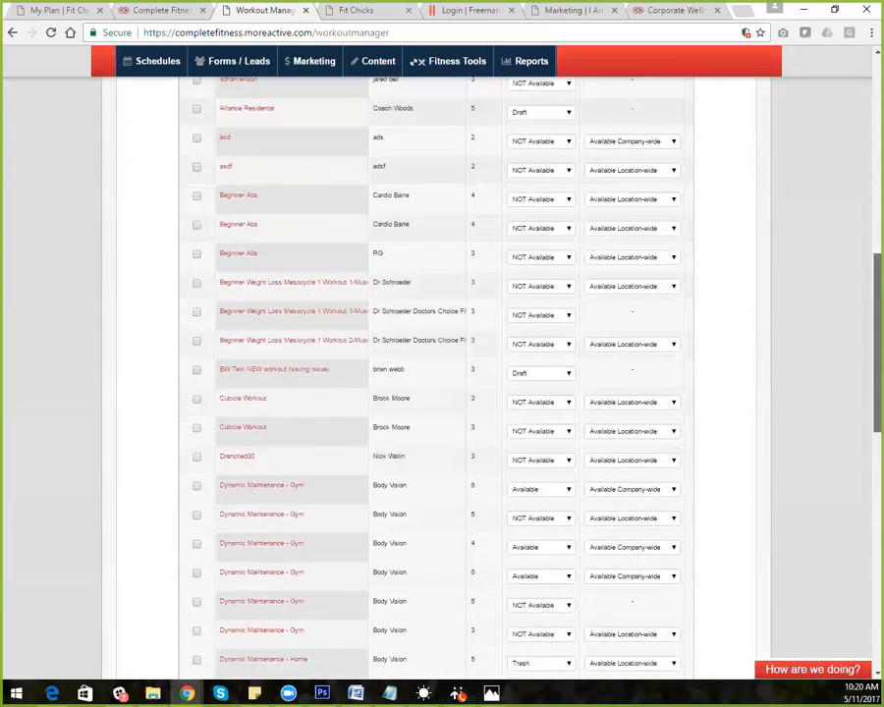
{"action": "scroll", "coordinate": [442, 373], "scroll_direction": "up", "scroll_amount": 2}
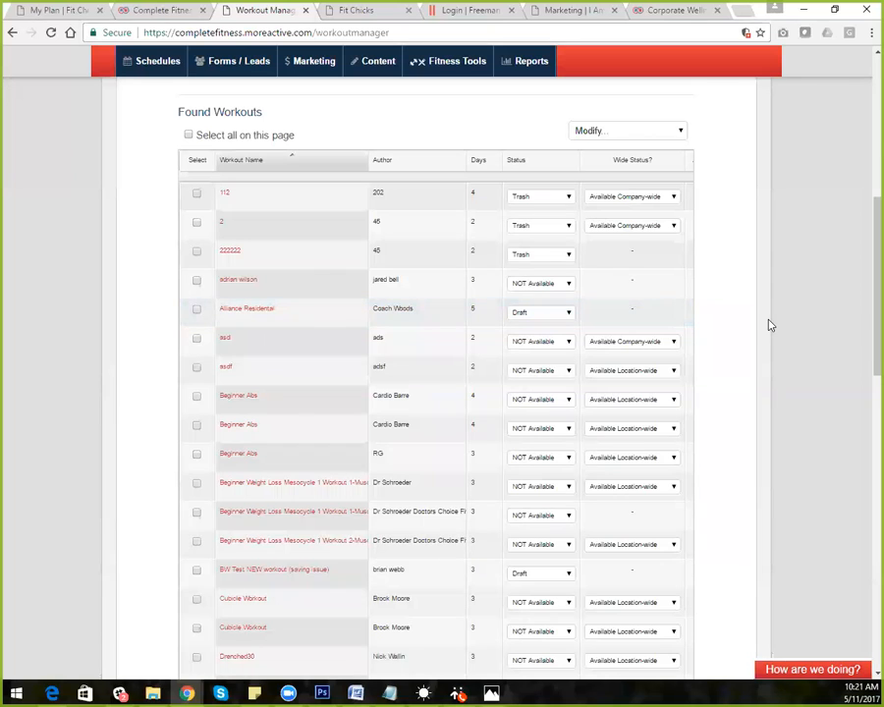
Open the Fat Loss and Tone - Level 1 (Beginner) Home workout for editing
{"action": "scroll", "coordinate": [862, 316], "scroll_direction": "down", "scroll_amount": 12}
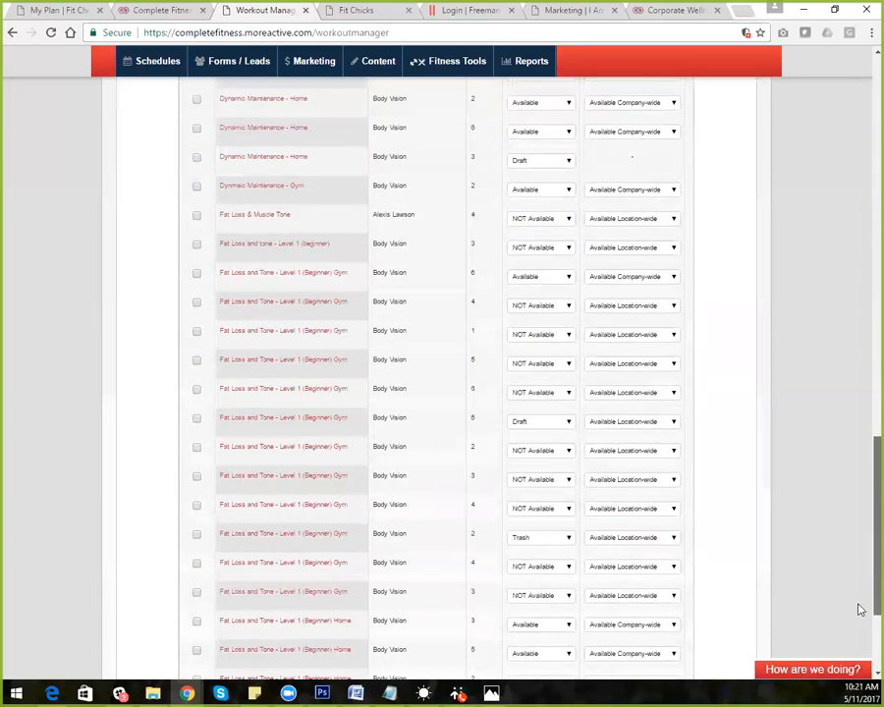
{"action": "scroll", "coordinate": [860, 610], "scroll_direction": "down", "scroll_amount": 2}
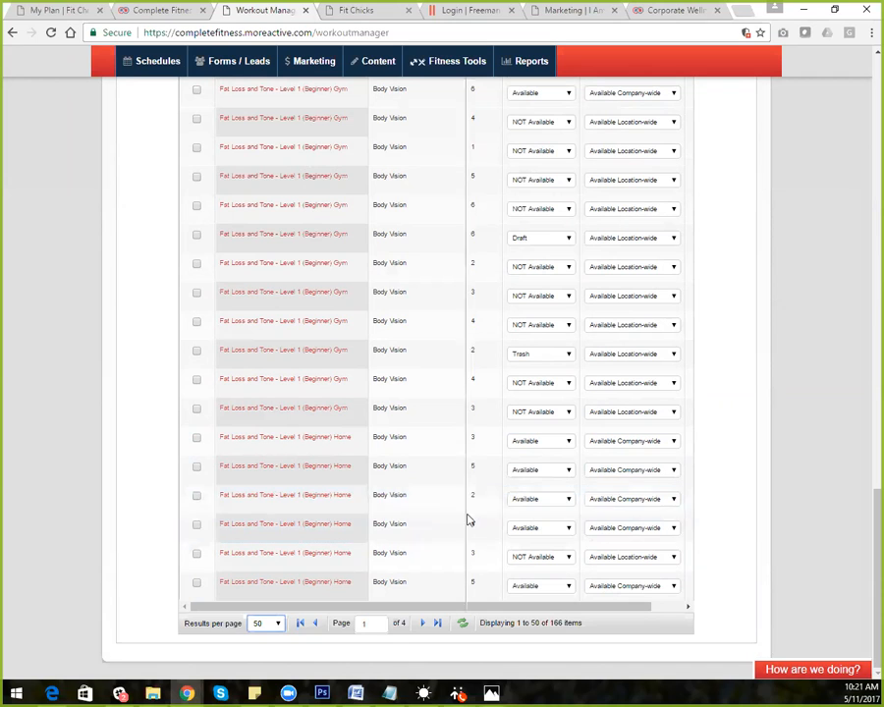
{"action": "left_click", "coordinate": [258, 531]}
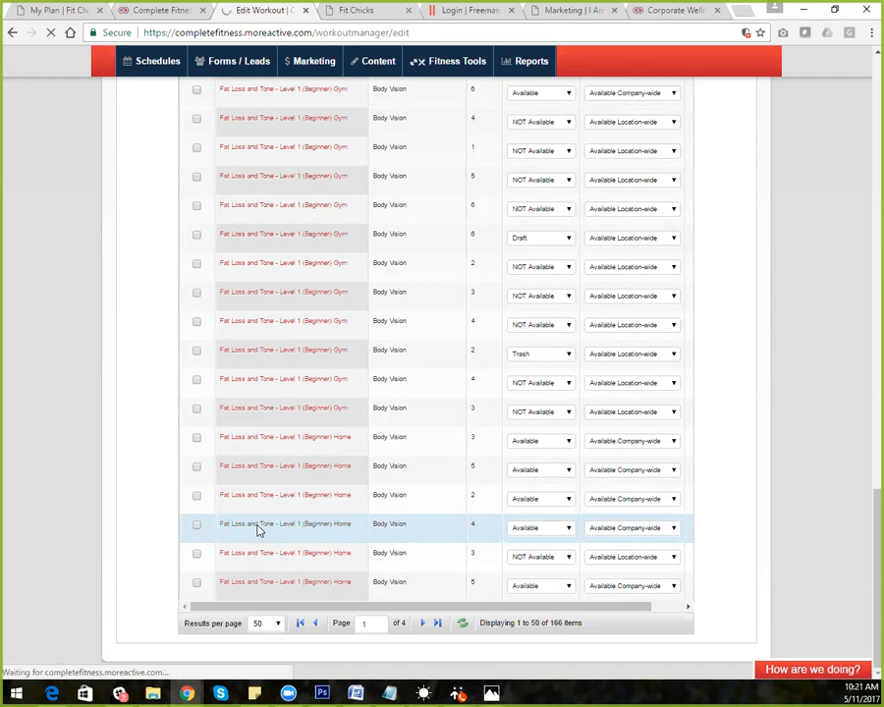
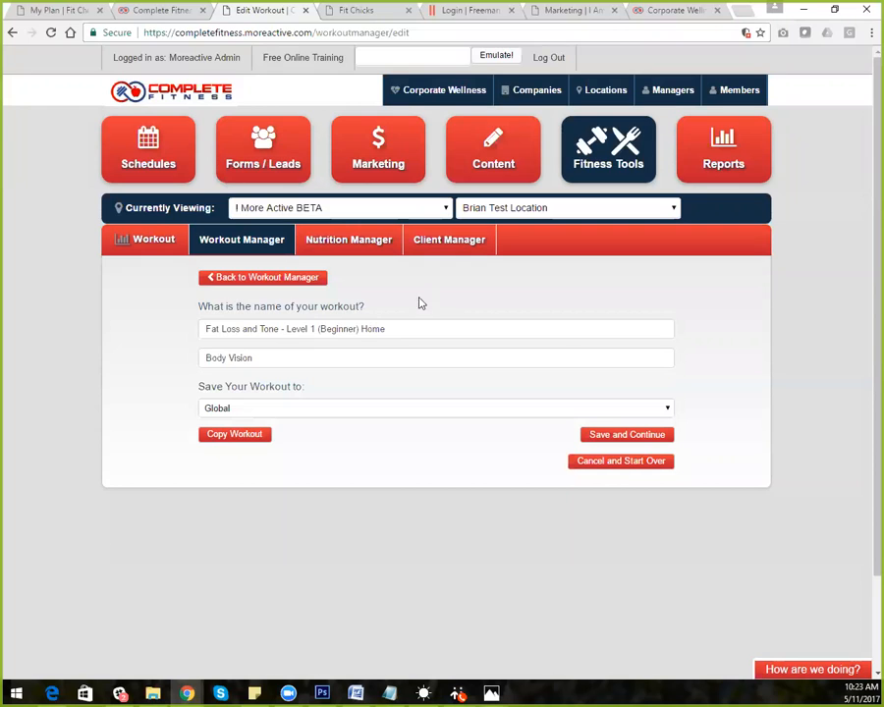
Keep the workout name and 4-week, 4-sessions-per-week schedule to reach the Build Workout page
{"action": "left_click", "coordinate": [619, 439]}
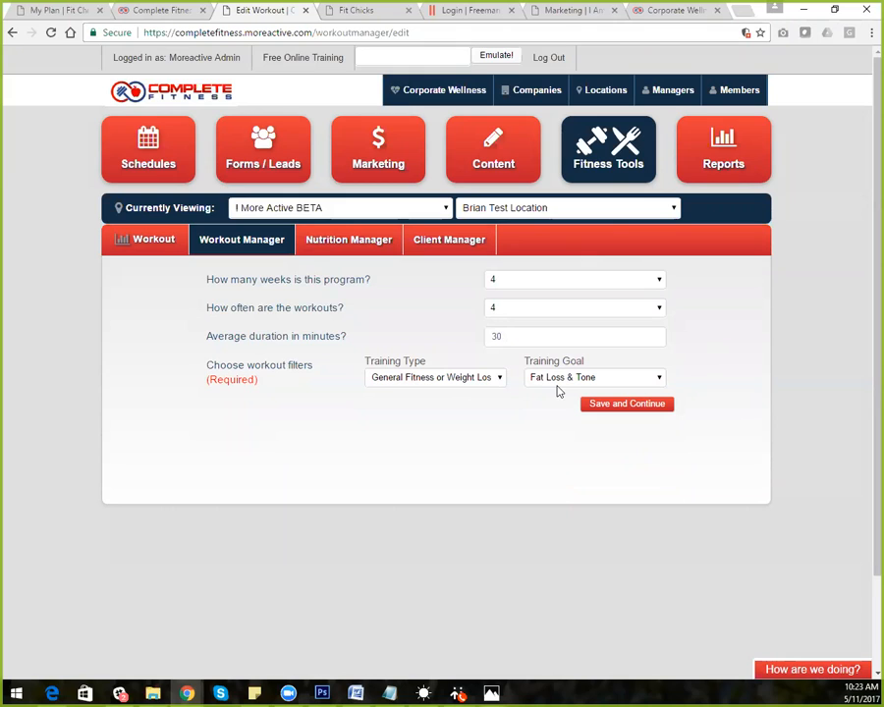
{"action": "left_click", "coordinate": [628, 404]}
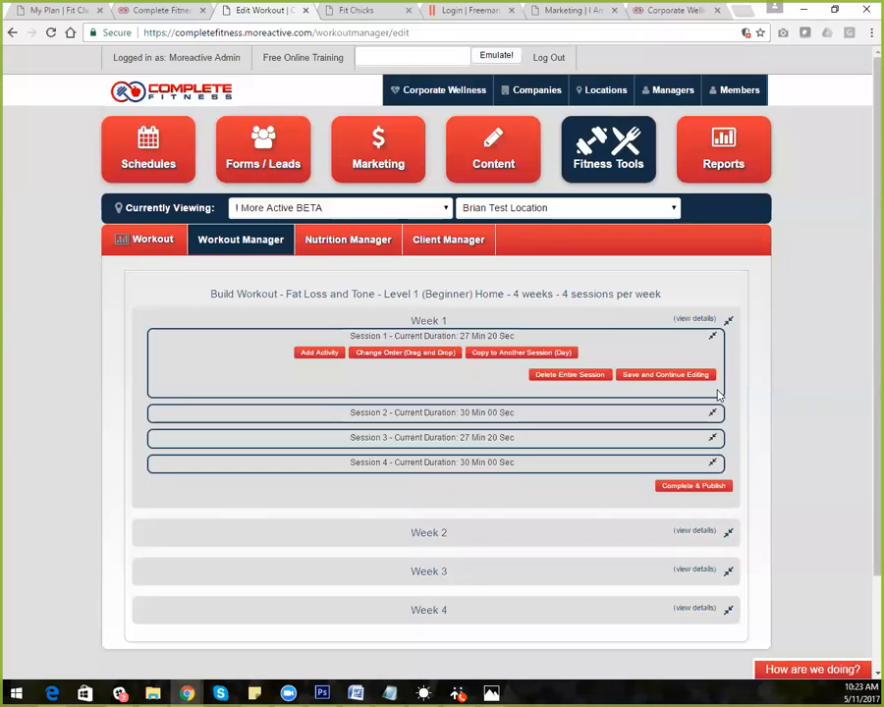
Expand Week 1 and Session 1 to list Jog in place and the quadriceps, hamstring and calf stretches
{"action": "left_click", "coordinate": [714, 337]}
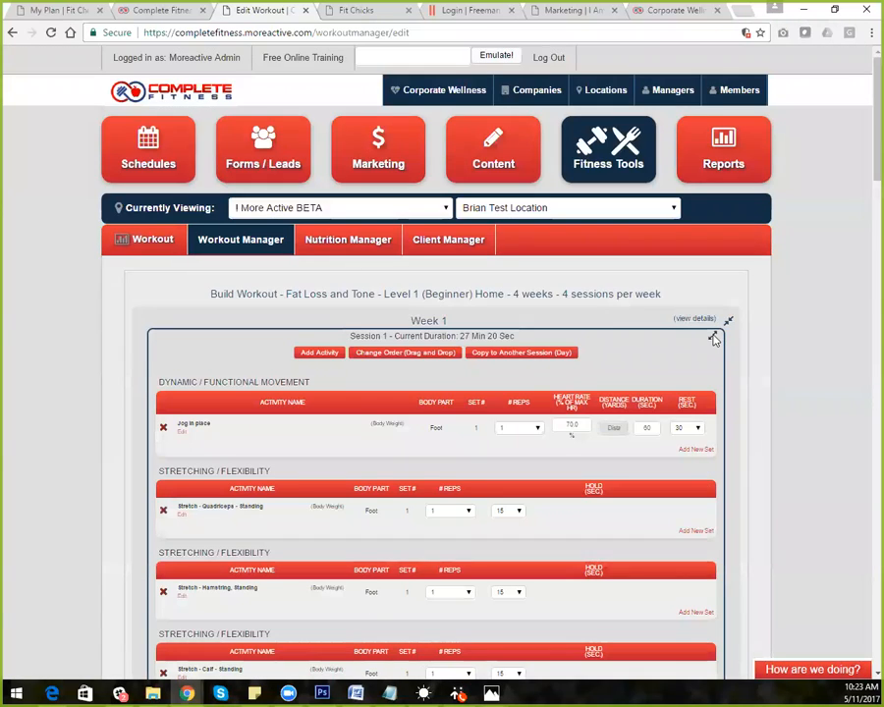
{"action": "left_click", "coordinate": [713, 337]}
{"action": "left_click", "coordinate": [728, 322]}
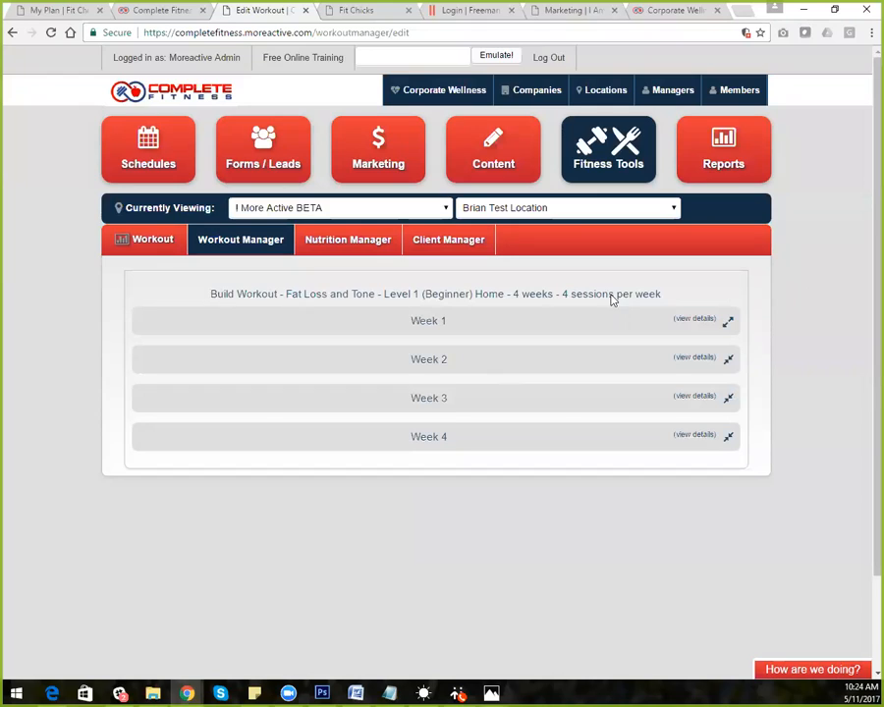
{"action": "left_click", "coordinate": [728, 324]}
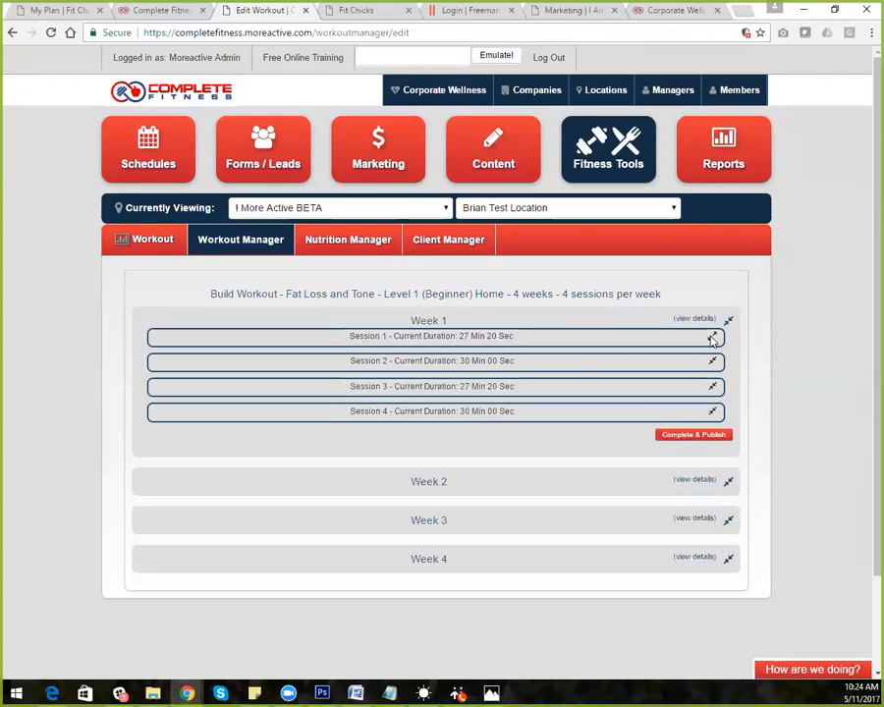
{"action": "left_click", "coordinate": [713, 338]}
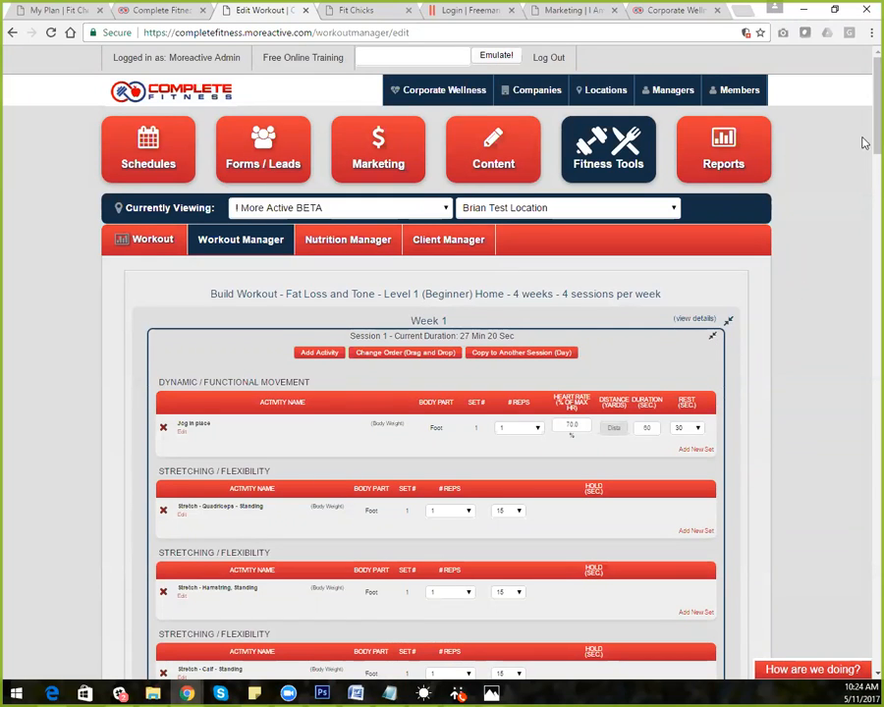
{"action": "scroll", "coordinate": [864, 144], "scroll_direction": "down", "scroll_amount": 10}
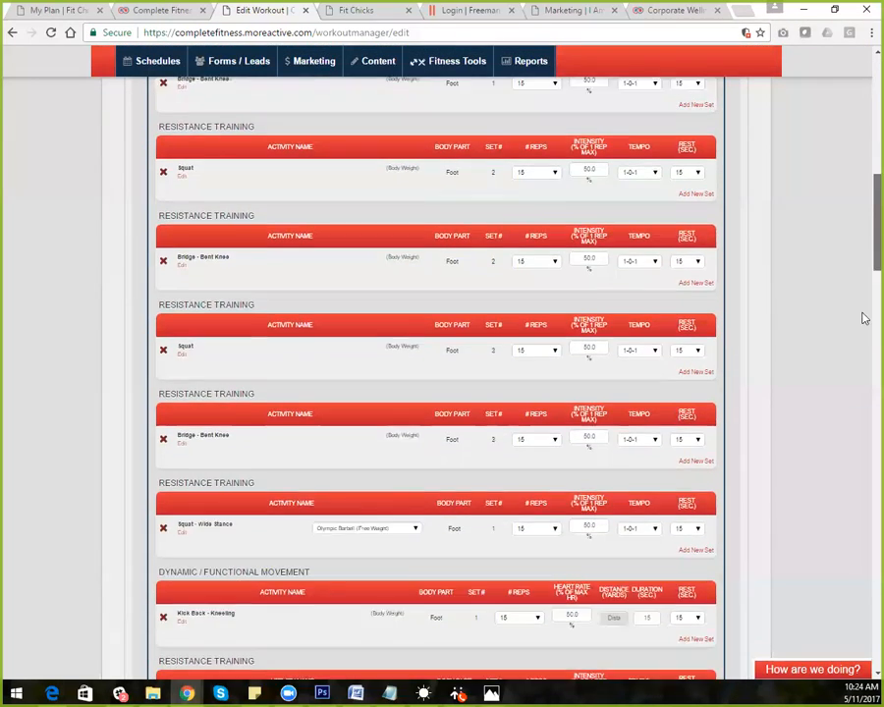
{"action": "scroll", "coordinate": [864, 318], "scroll_direction": "down", "scroll_amount": 15}
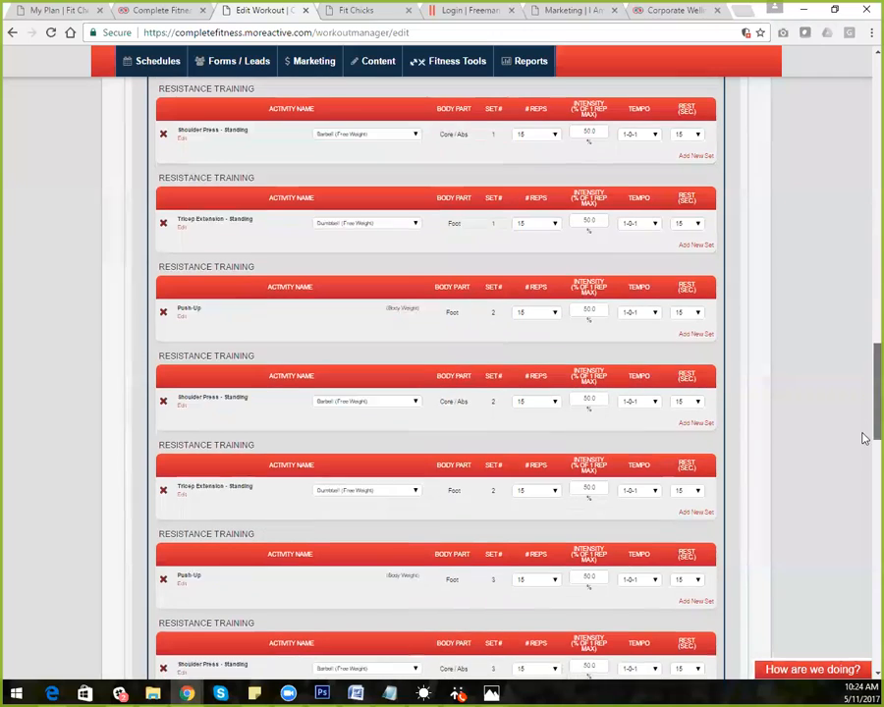
{"action": "scroll", "coordinate": [864, 438], "scroll_direction": "down", "scroll_amount": 6}
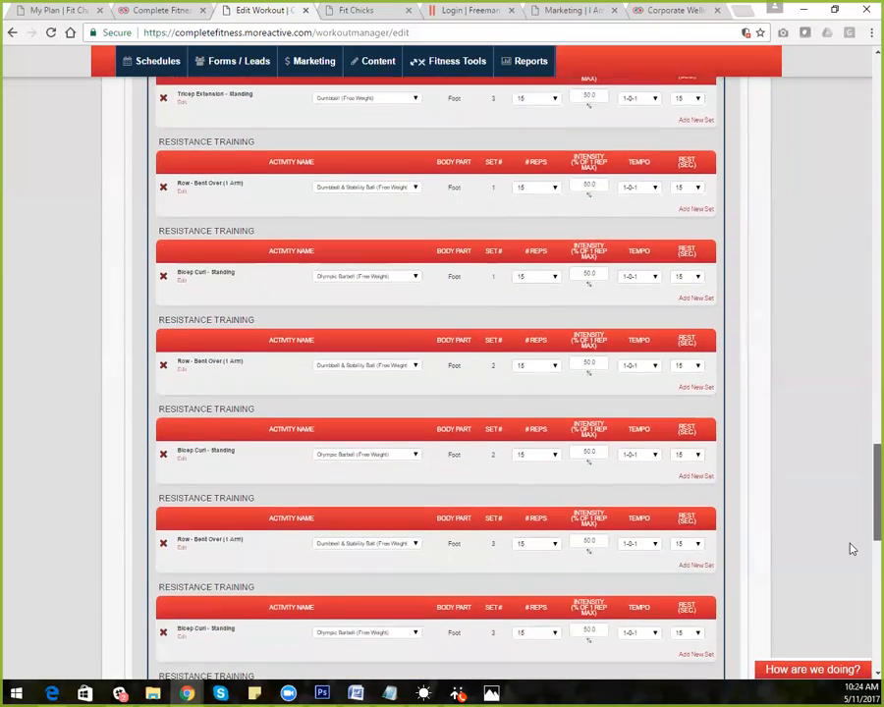
{"action": "scroll", "coordinate": [852, 549], "scroll_direction": "down", "scroll_amount": 10}
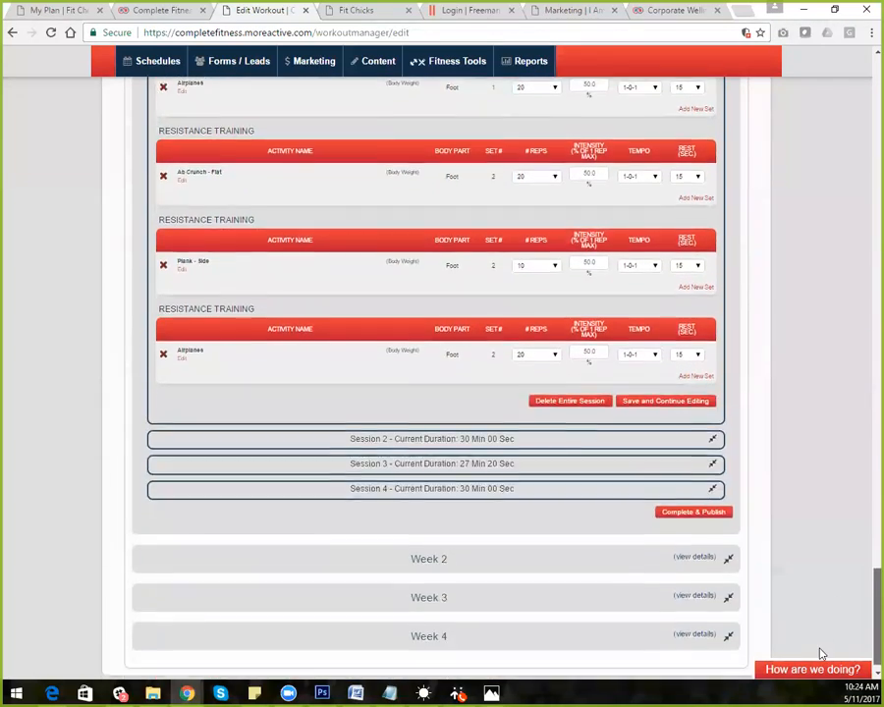
{"action": "scroll", "coordinate": [821, 651], "scroll_direction": "up", "scroll_amount": 1}
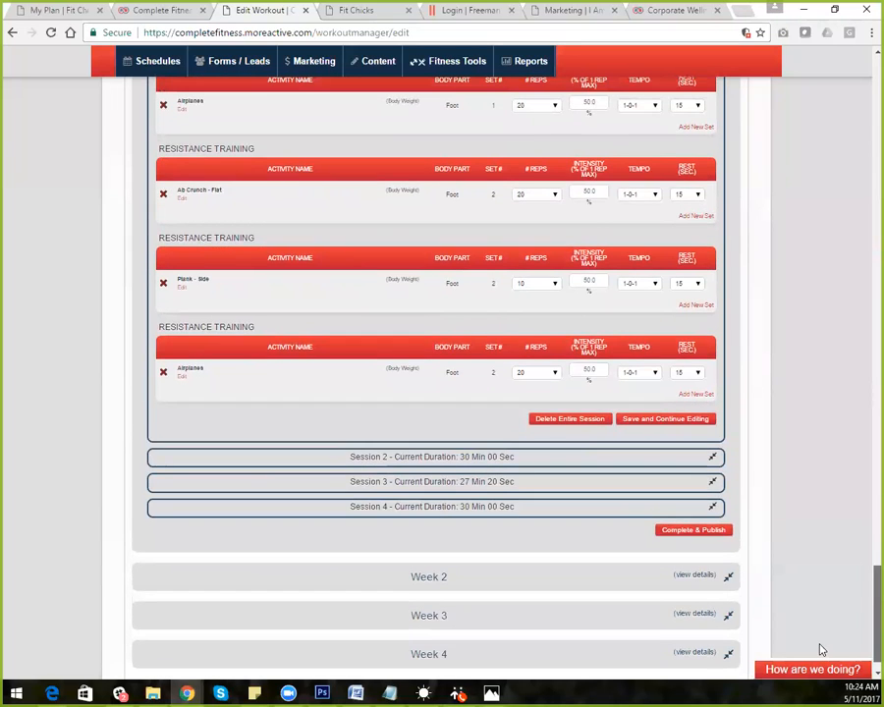
{"action": "scroll", "coordinate": [818, 638], "scroll_direction": "up", "scroll_amount": 1}
{"action": "scroll", "coordinate": [821, 629], "scroll_direction": "up", "scroll_amount": 3}
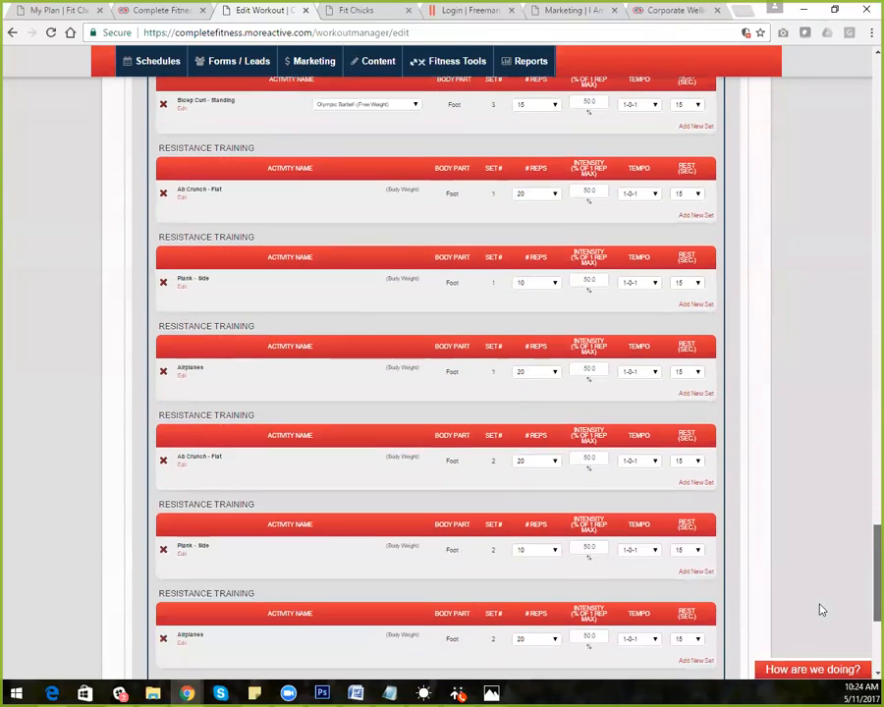
{"action": "scroll", "coordinate": [818, 599], "scroll_direction": "up", "scroll_amount": 2}
{"action": "scroll", "coordinate": [821, 580], "scroll_direction": "up", "scroll_amount": 10}
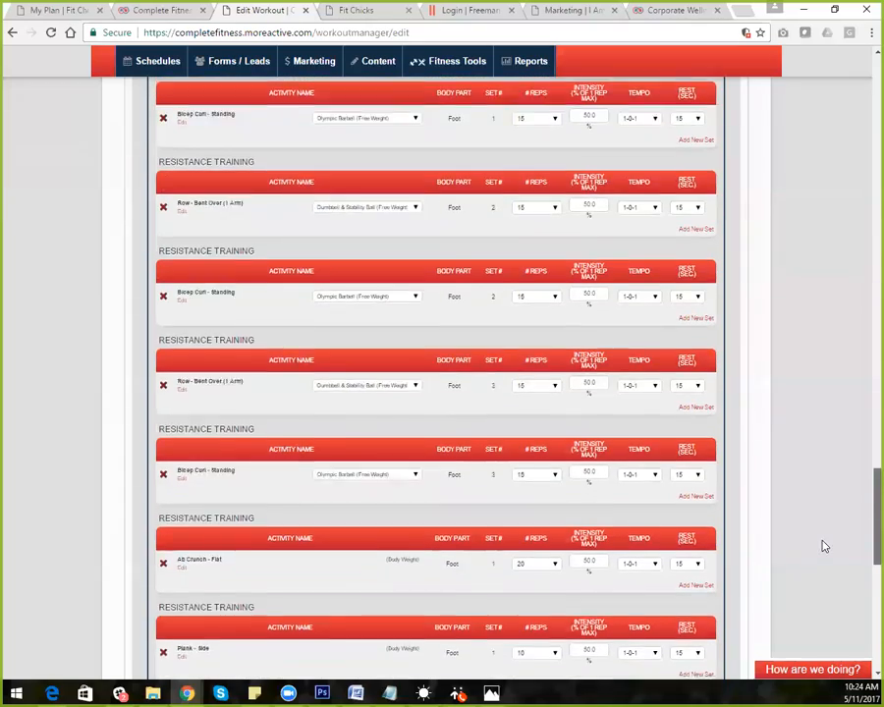
{"action": "scroll", "coordinate": [835, 364], "scroll_direction": "up", "scroll_amount": 10}
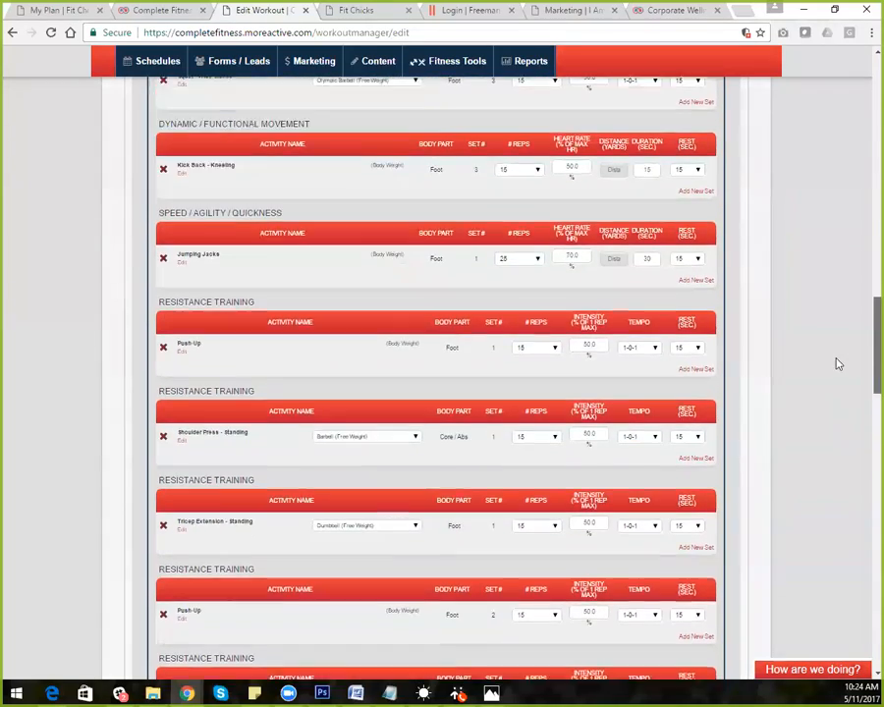
{"action": "scroll", "coordinate": [854, 255], "scroll_direction": "up", "scroll_amount": 10}
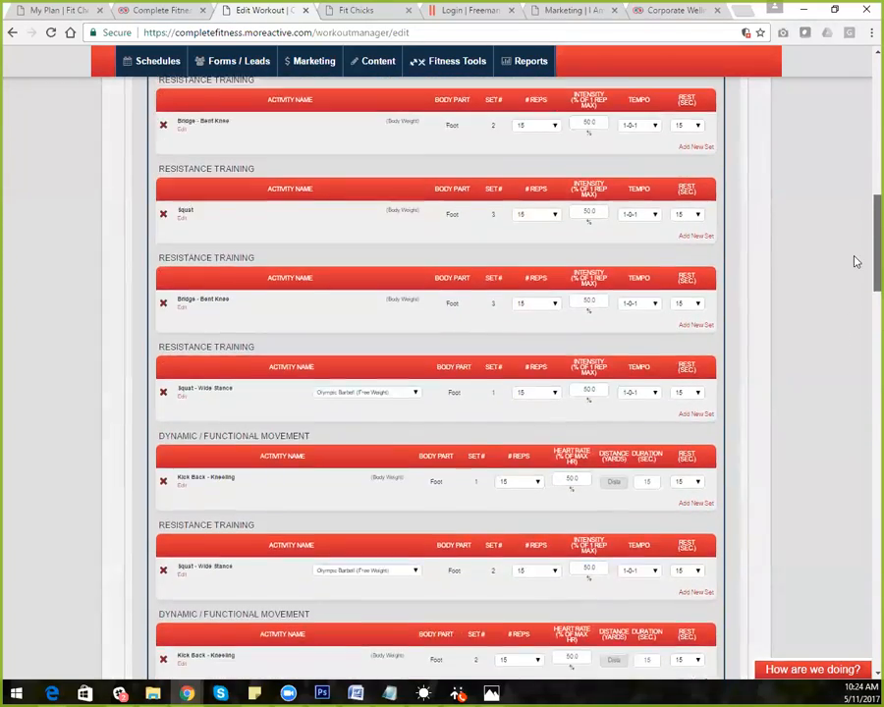
{"action": "scroll", "coordinate": [859, 177], "scroll_direction": "up", "scroll_amount": 5}
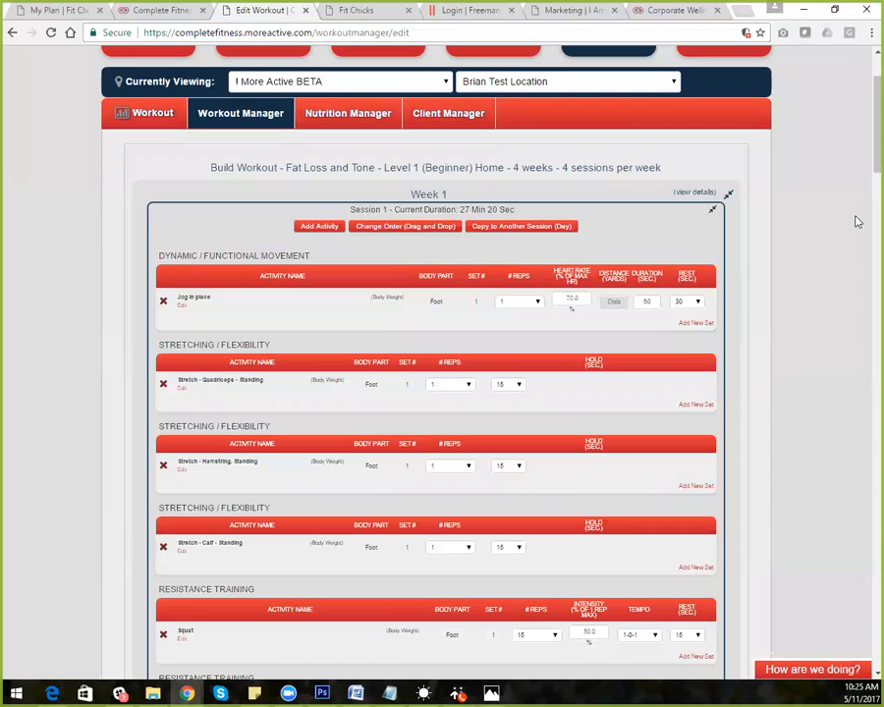
Highlight the Dynamic / Functional Movement heading and add a blank activity to Session 1
{"action": "scroll", "coordinate": [865, 178], "scroll_direction": "down", "scroll_amount": 3}
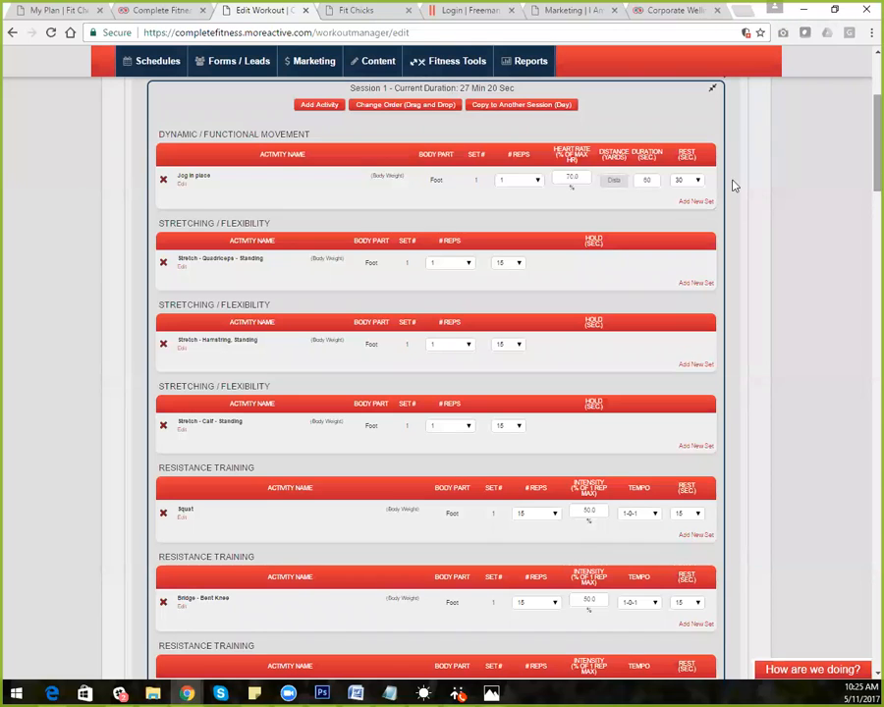
{"action": "scroll", "coordinate": [863, 147], "scroll_direction": "up", "scroll_amount": 1}
{"action": "scroll", "coordinate": [863, 143], "scroll_direction": "up", "scroll_amount": 2}
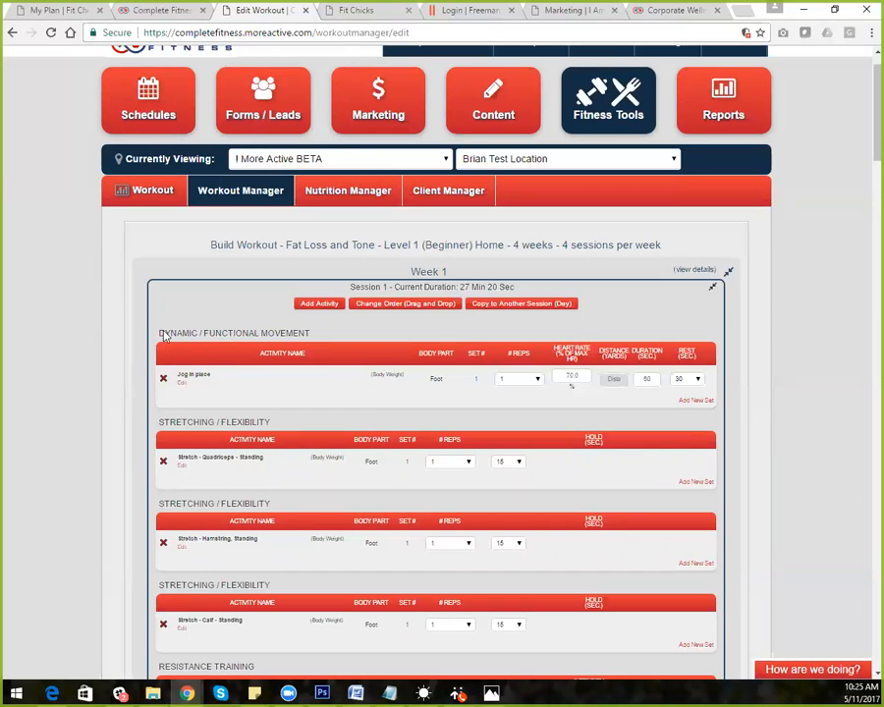
{"action": "left_click_drag", "start_coordinate": [164, 334], "coordinate": [345, 339]}
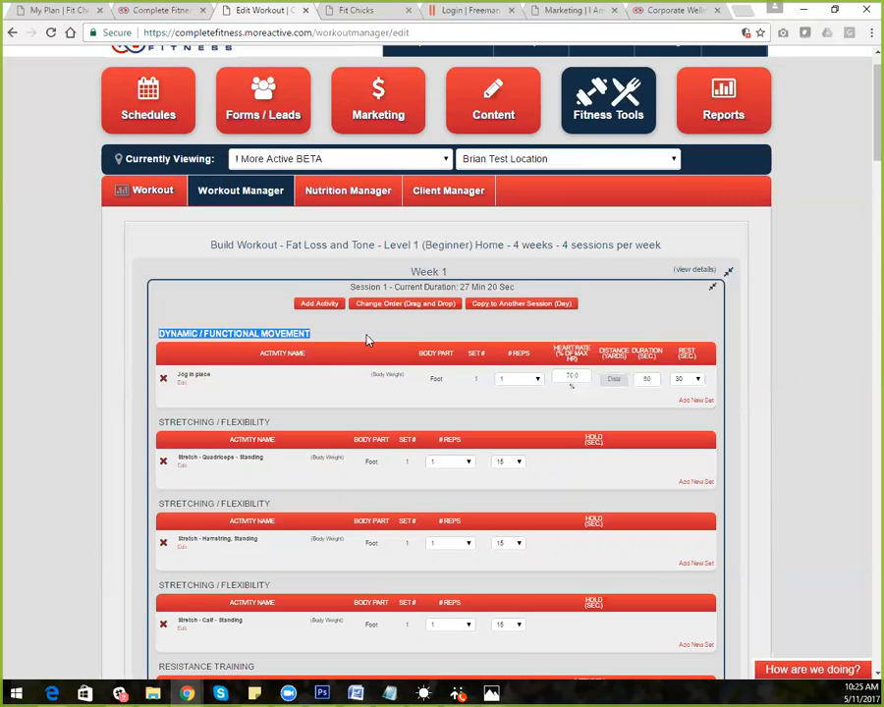
{"action": "left_click", "coordinate": [320, 304]}
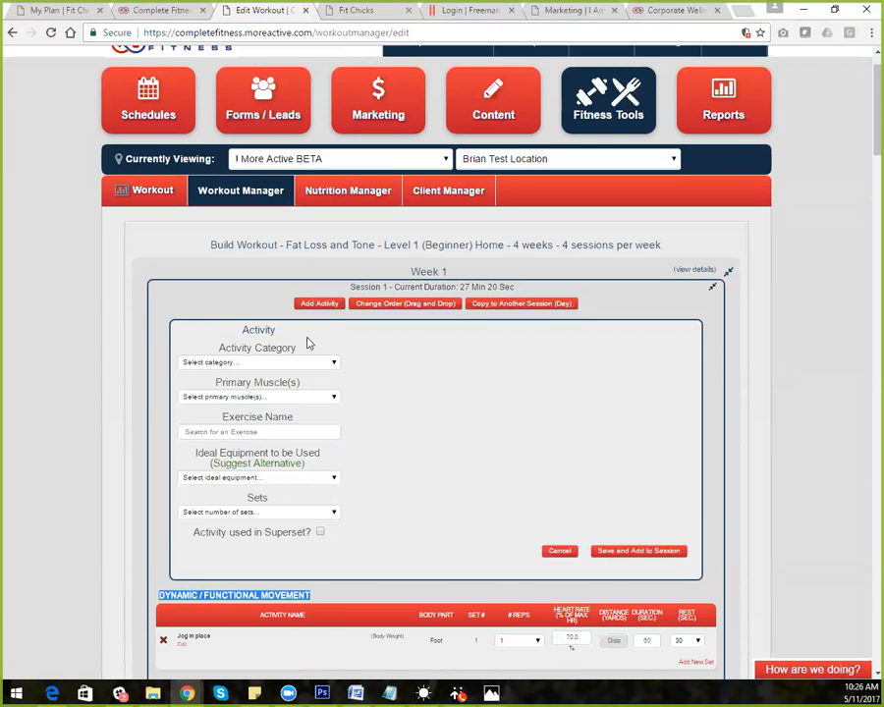
{"action": "left_click", "coordinate": [192, 429]}
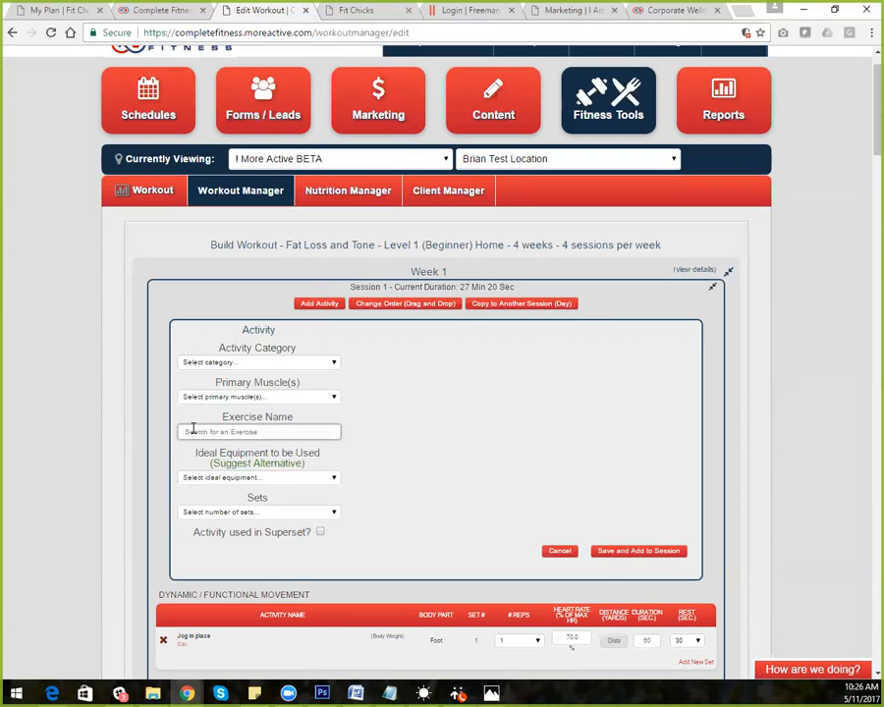
{"action": "type", "text": "squat"}
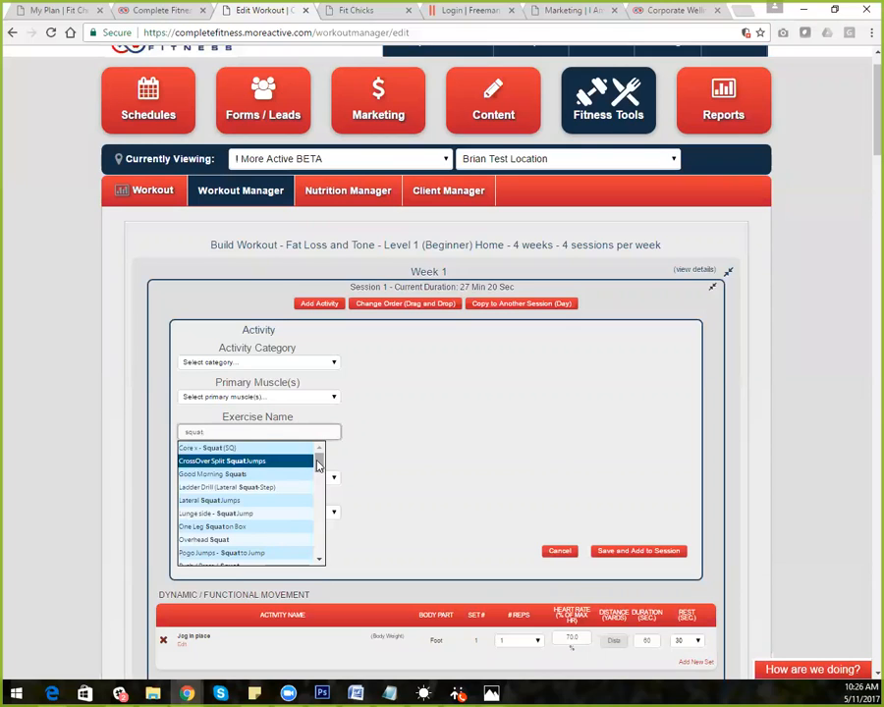
{"action": "left_click_drag", "start_coordinate": [320, 458], "coordinate": [318, 478]}
{"action": "left_click_drag", "start_coordinate": [318, 494], "coordinate": [417, 434]}
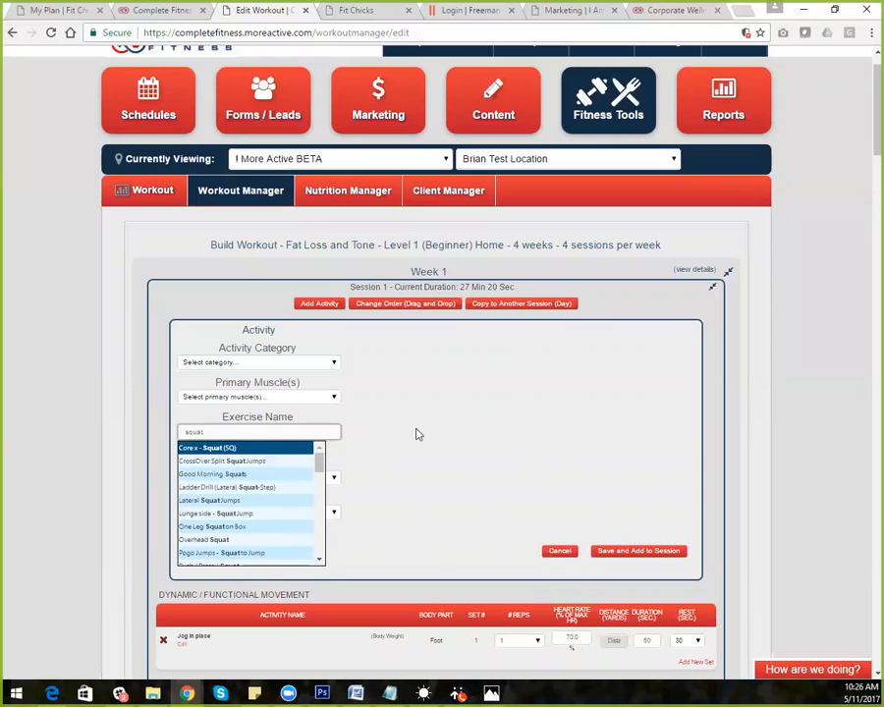
{"action": "left_click", "coordinate": [416, 434]}
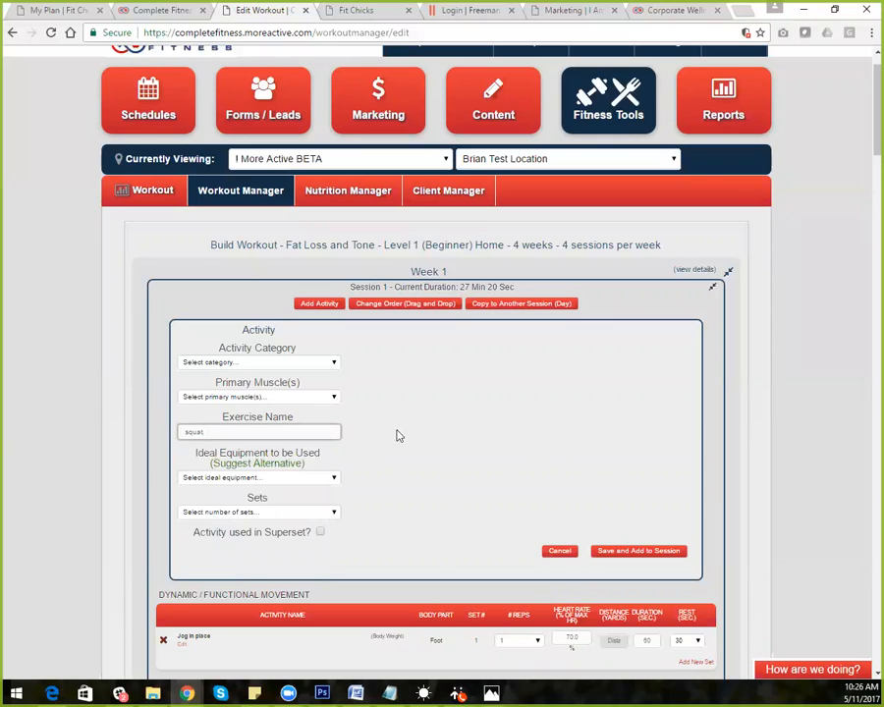
{"action": "left_click_drag", "start_coordinate": [230, 430], "coordinate": [163, 439]}
{"action": "key", "text": "BackSpace"}
Make the new activity's category Resistance Training and bring up the Primary Muscle(s) choices
{"action": "left_click", "coordinate": [270, 366]}
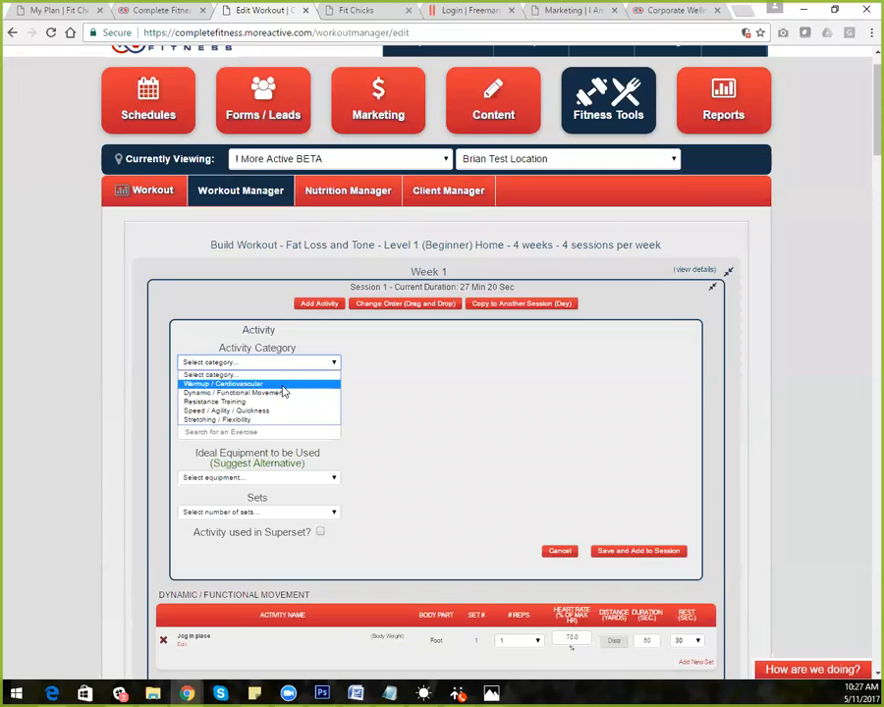
{"action": "left_click", "coordinate": [280, 401]}
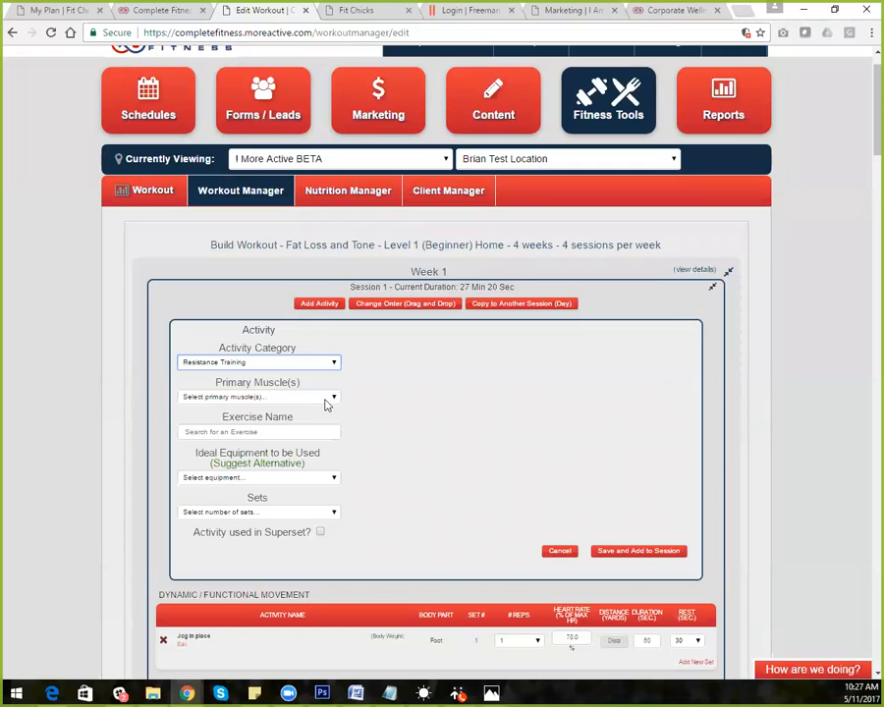
{"action": "left_click", "coordinate": [334, 398]}
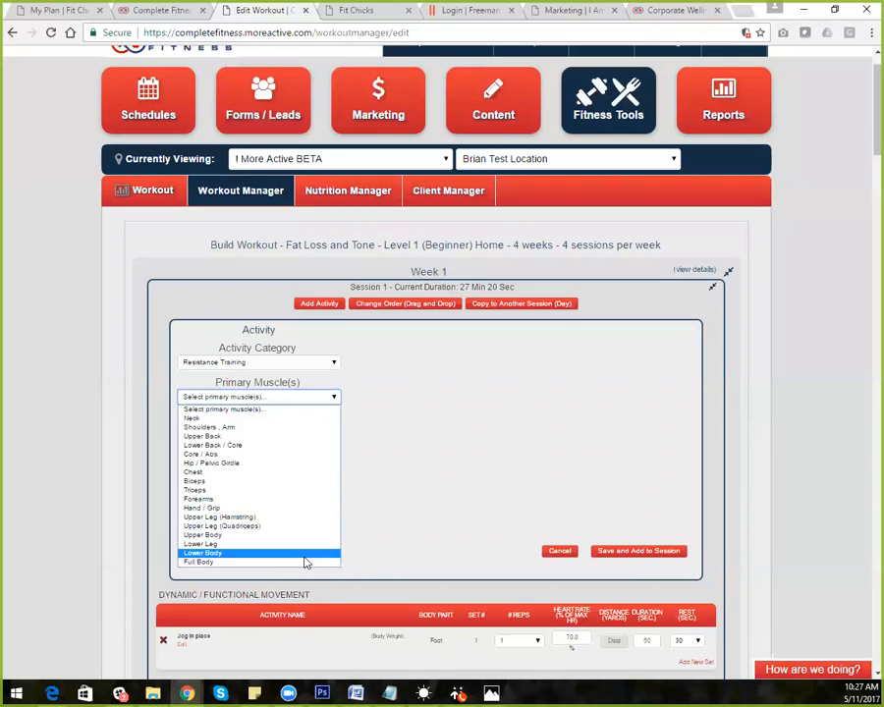
Target Triceps and choose Tricep Push Down - Standing as the exercise
{"action": "left_click", "coordinate": [320, 497]}
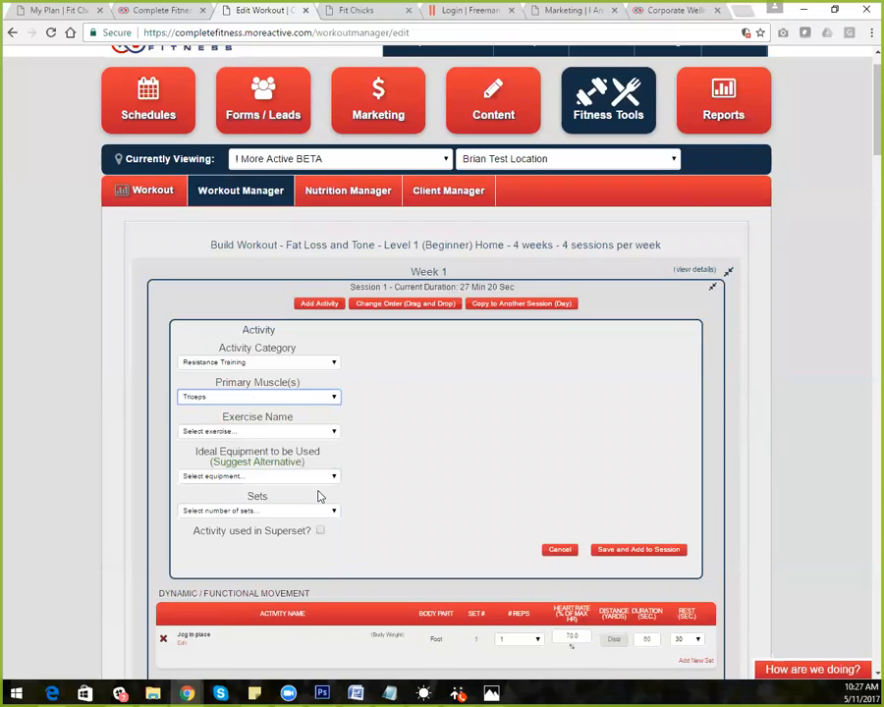
{"action": "left_click", "coordinate": [276, 432]}
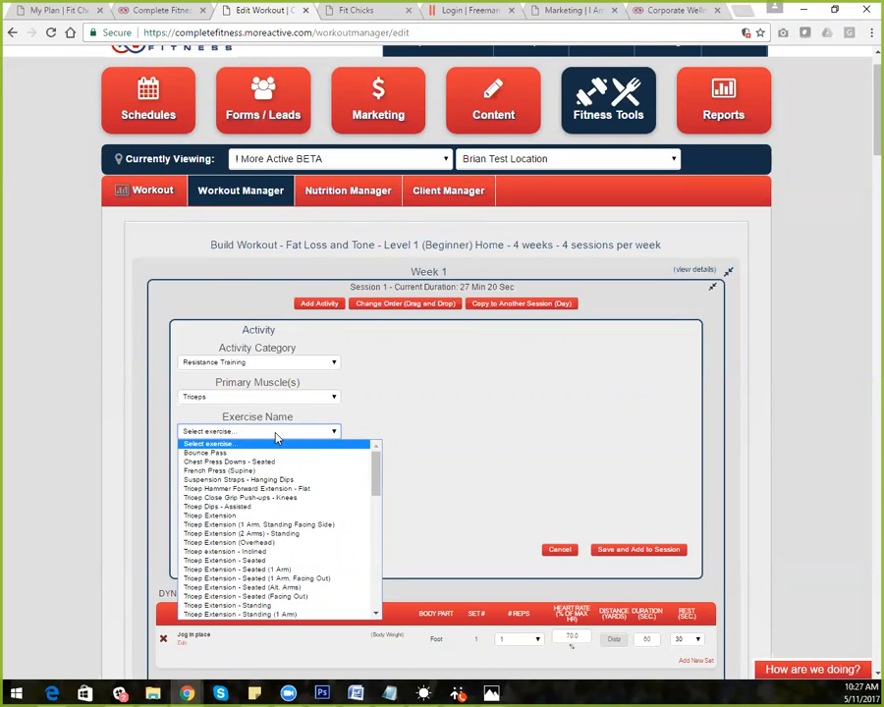
{"action": "left_click_drag", "start_coordinate": [373, 457], "coordinate": [361, 579]}
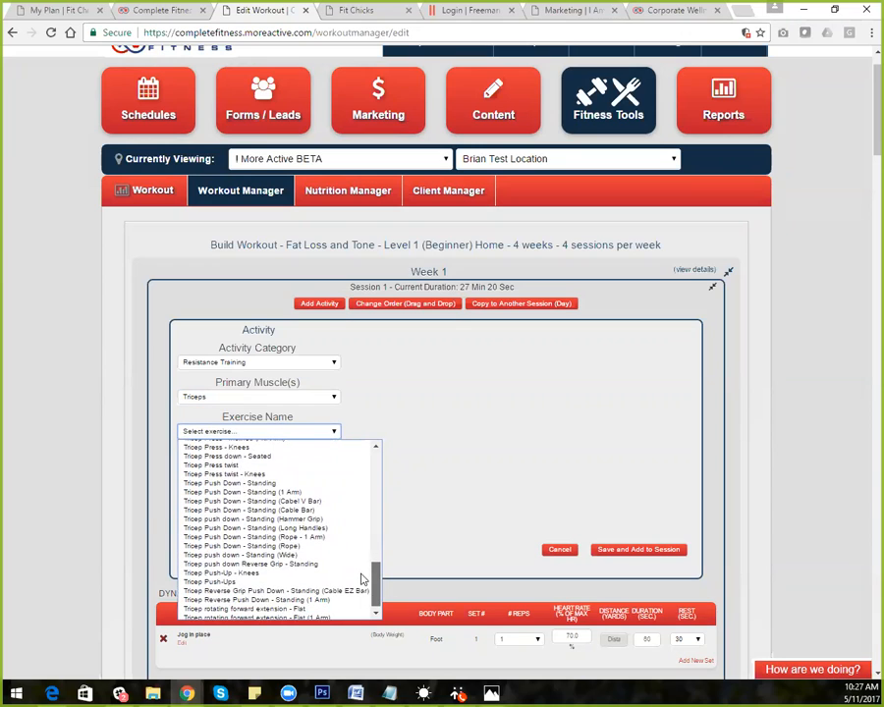
{"action": "left_click", "coordinate": [278, 484]}
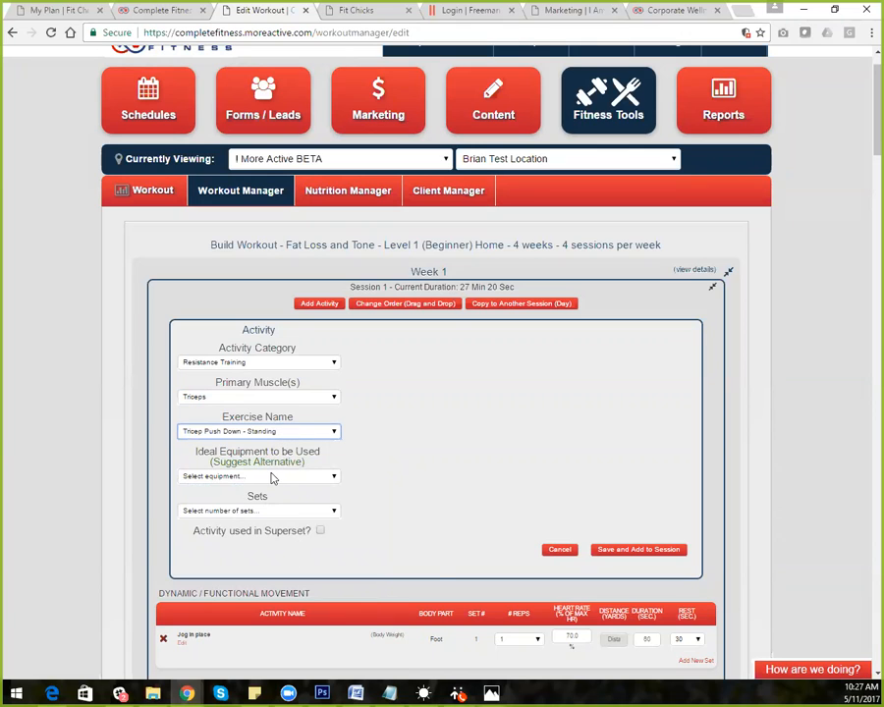
{"action": "left_click", "coordinate": [272, 475]}
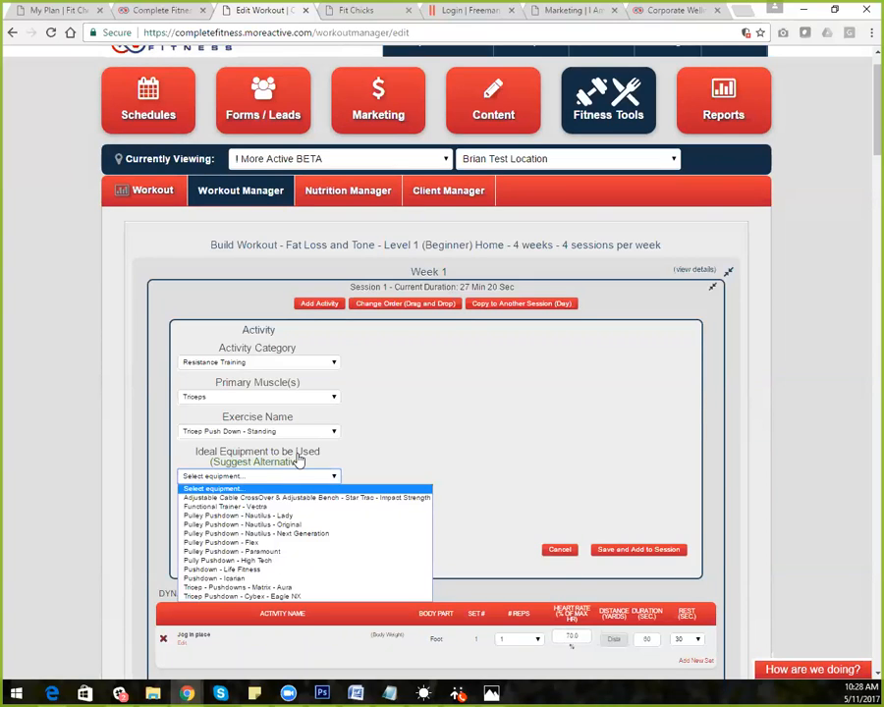
Use Tricep - Pushdowns - Matrix - Aura as equipment instead of Pulley Pushdown - Paramount
{"action": "left_click", "coordinate": [286, 555]}
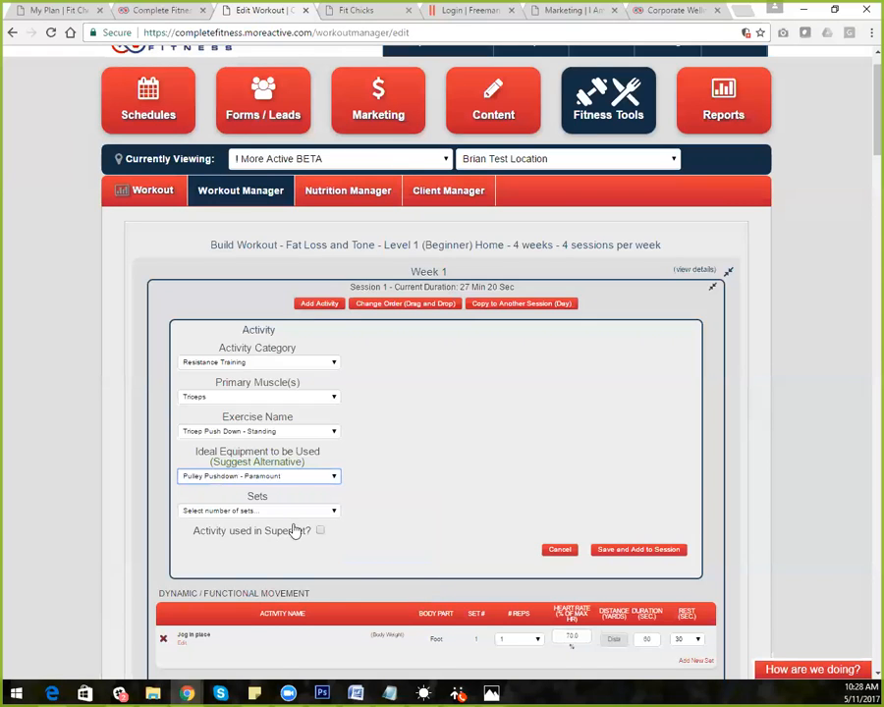
{"action": "left_click", "coordinate": [291, 477]}
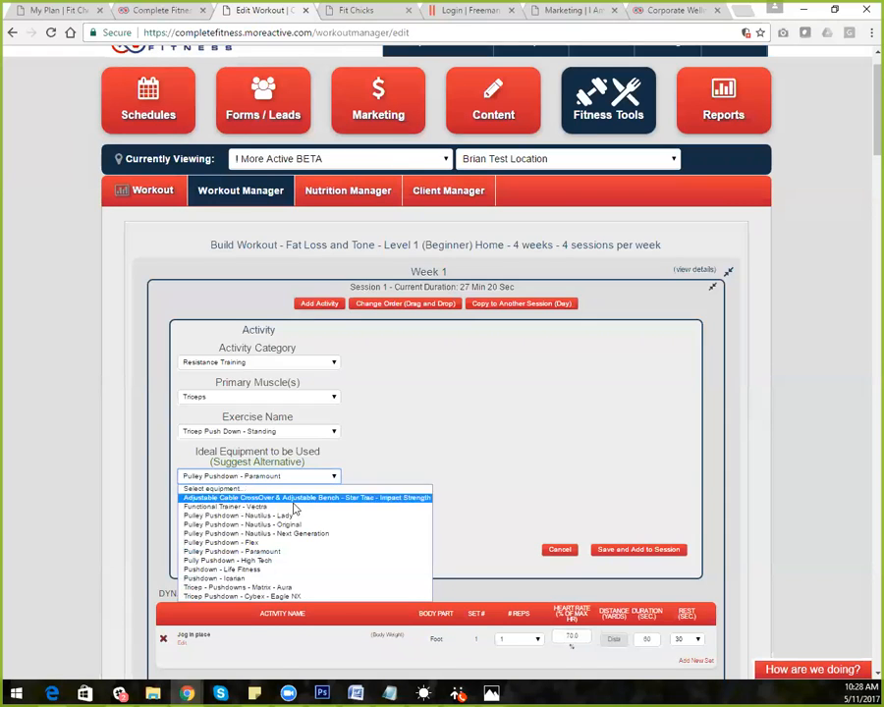
{"action": "left_click", "coordinate": [309, 588]}
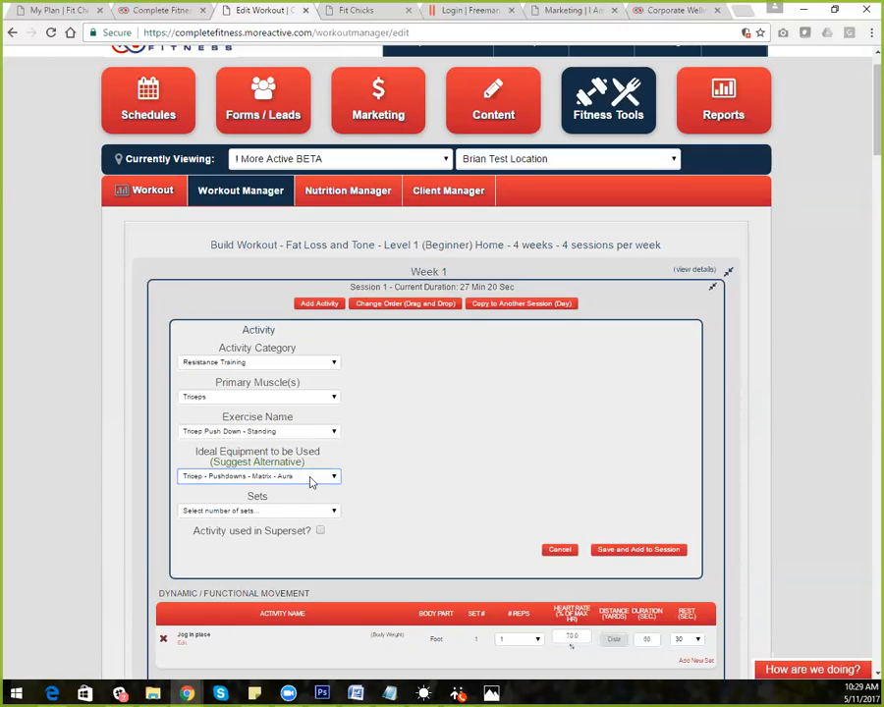
{"action": "left_click", "coordinate": [279, 513]}
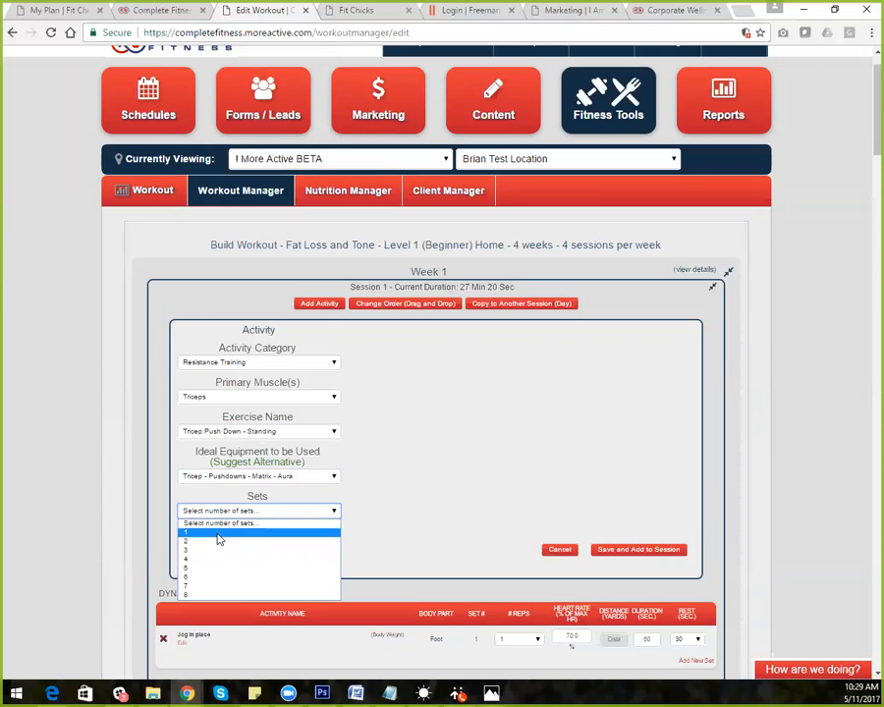
Give the Tricep Push Down 3 sets and tick 'Activity used in Superset?'
{"action": "left_click", "coordinate": [212, 553]}
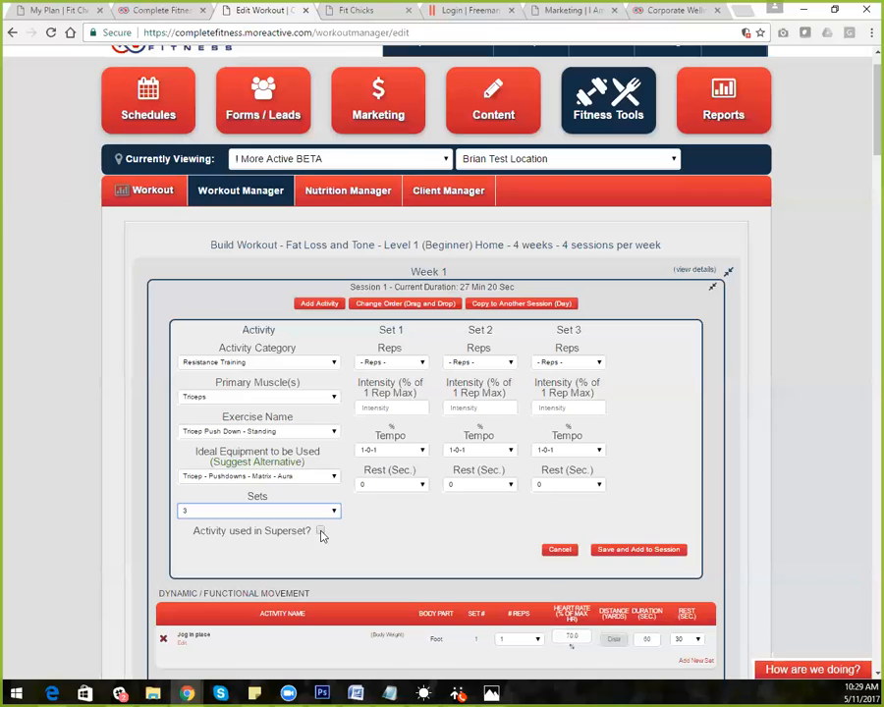
{"action": "left_click", "coordinate": [321, 532]}
Set the reps for Sets 1, 2 and 3 to 10, 8 and 6
{"action": "left_click", "coordinate": [321, 531]}
{"action": "left_click", "coordinate": [419, 362]}
{"action": "left_click", "coordinate": [396, 450]}
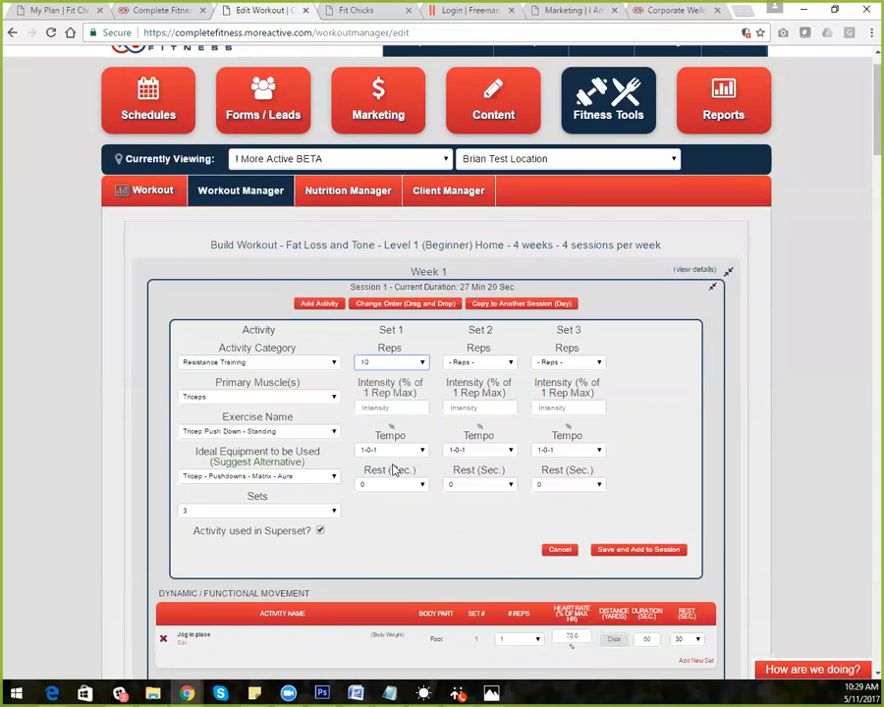
{"action": "left_click", "coordinate": [478, 362]}
{"action": "left_click", "coordinate": [468, 450]}
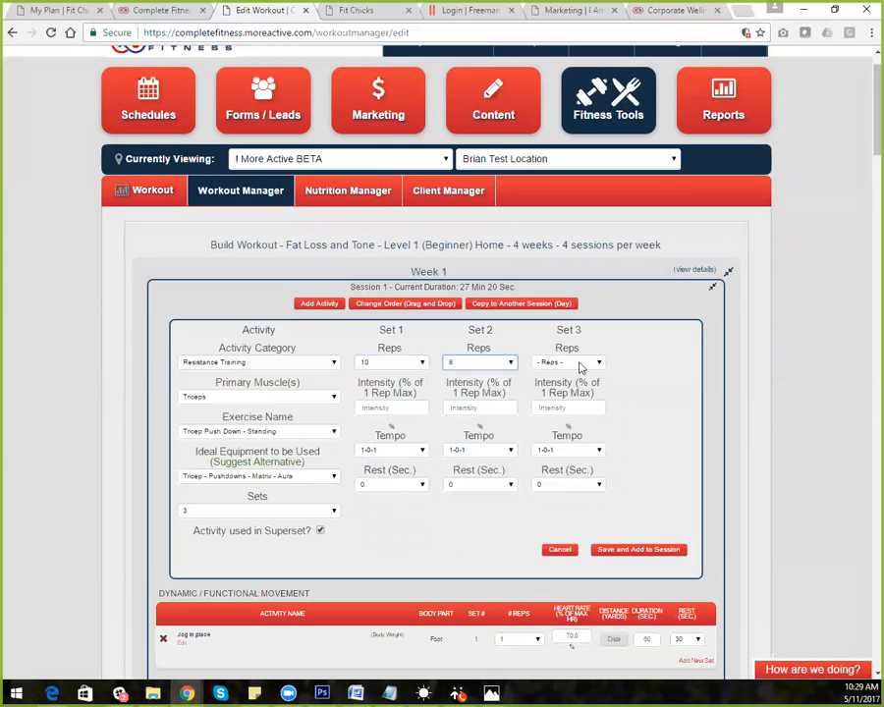
{"action": "left_click", "coordinate": [579, 363]}
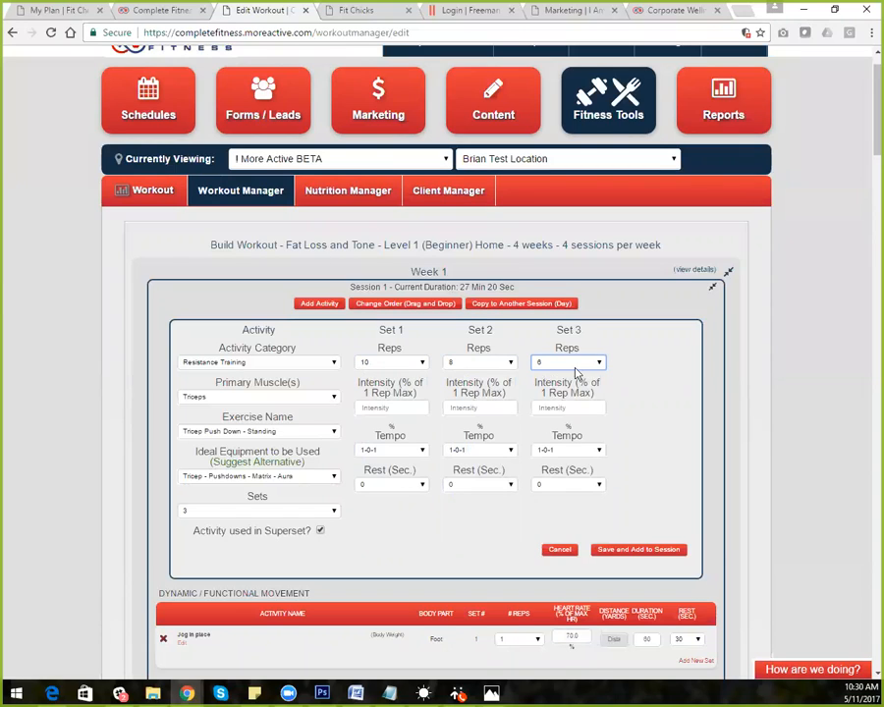
Enter 45, 62 and 66 percent intensity for Sets 1 to 3
{"action": "left_click", "coordinate": [396, 409]}
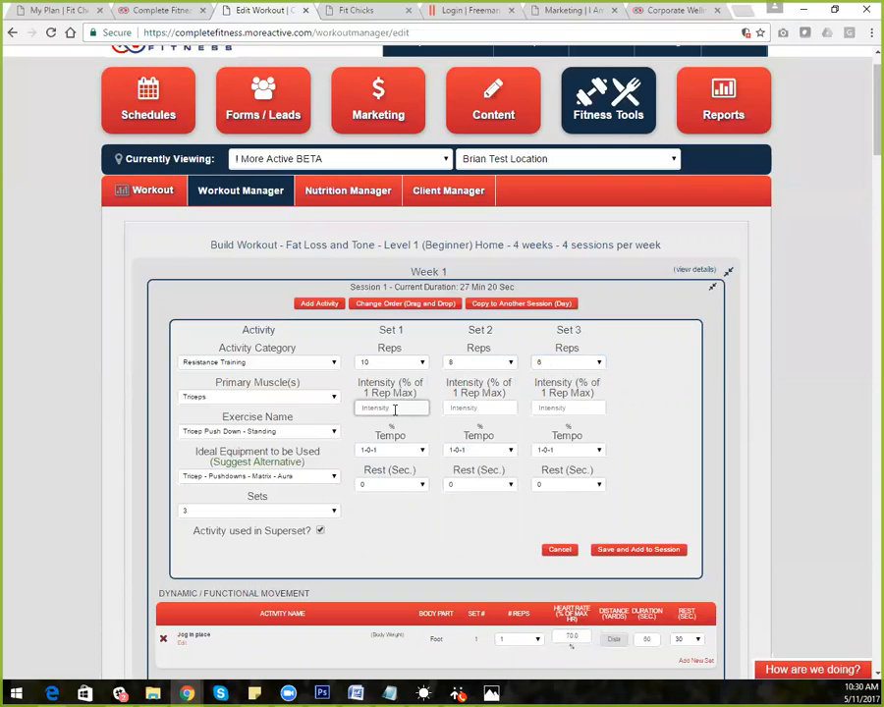
{"action": "type", "text": "45"}
{"action": "left_click", "coordinate": [478, 407]}
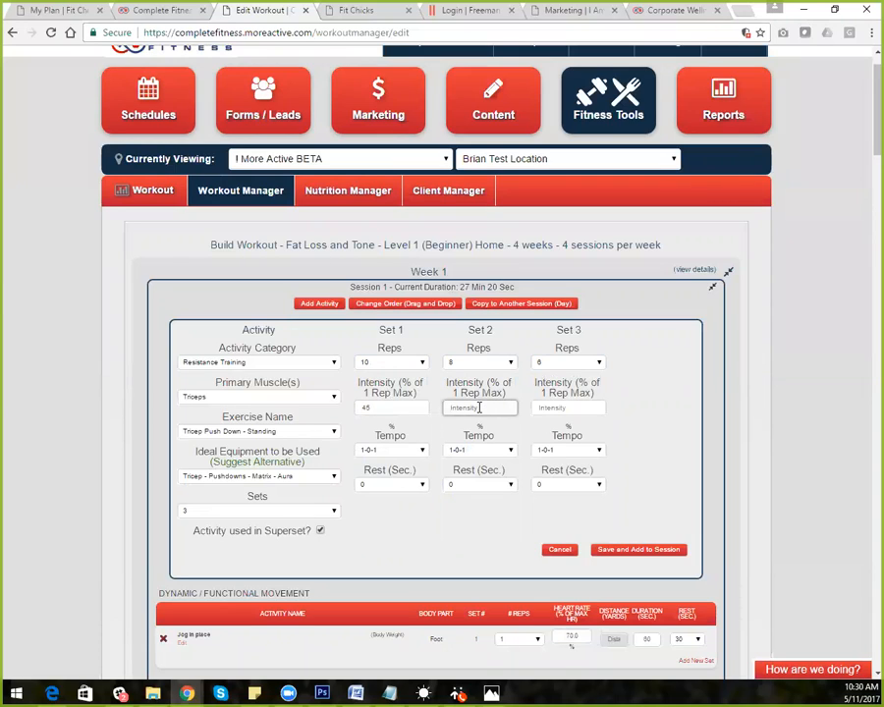
{"action": "type", "text": "62"}
{"action": "left_click", "coordinate": [557, 407]}
{"action": "type", "text": "6"}
{"action": "left_click", "coordinate": [558, 425]}
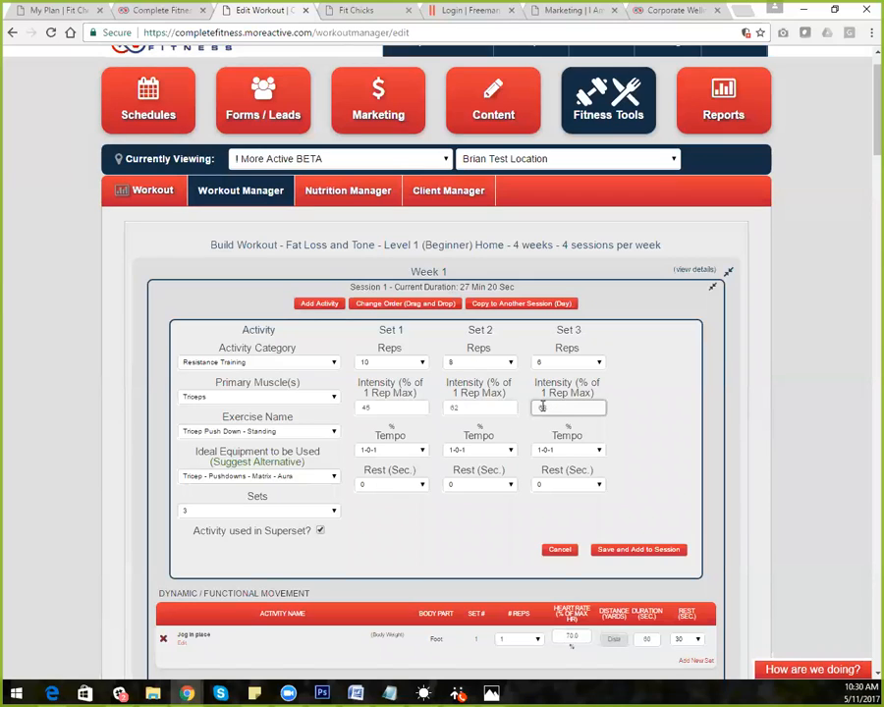
{"action": "left_click_drag", "start_coordinate": [553, 407], "coordinate": [498, 411]}
{"action": "double_click", "coordinate": [471, 407]}
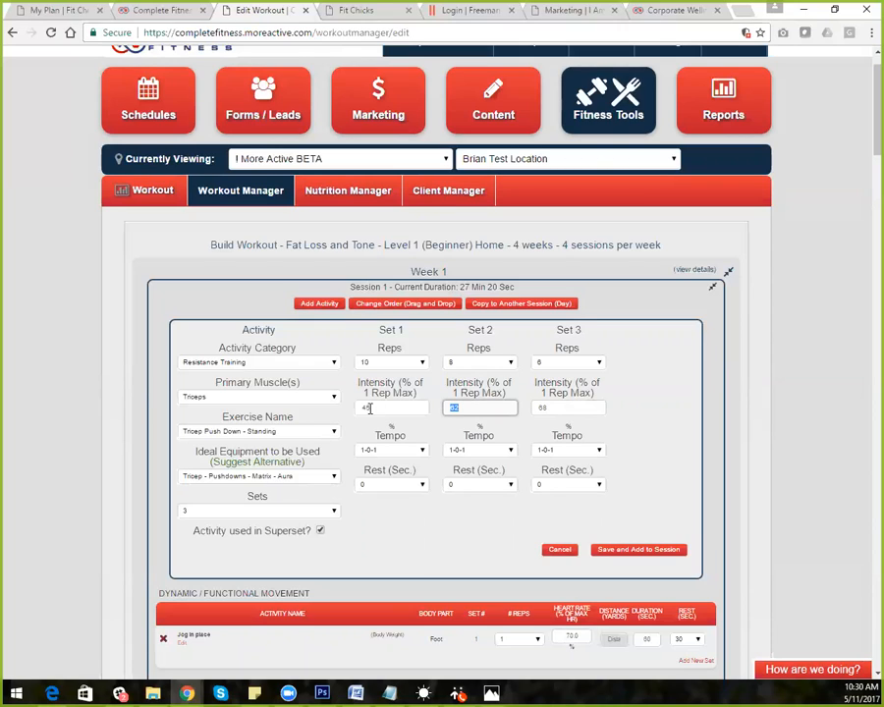
{"action": "left_click", "coordinate": [643, 411]}
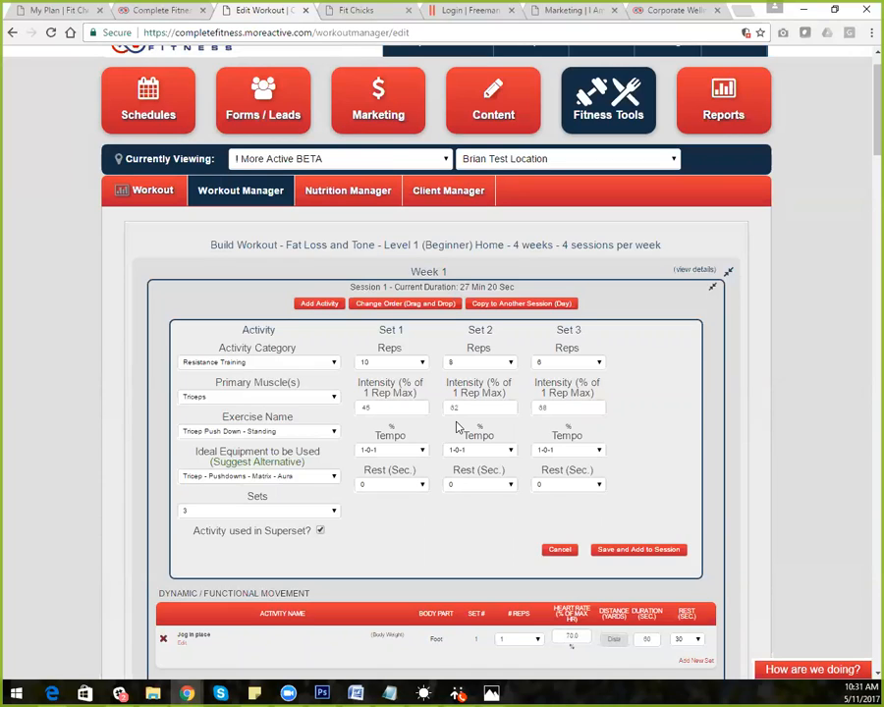
{"action": "double_click", "coordinate": [505, 407]}
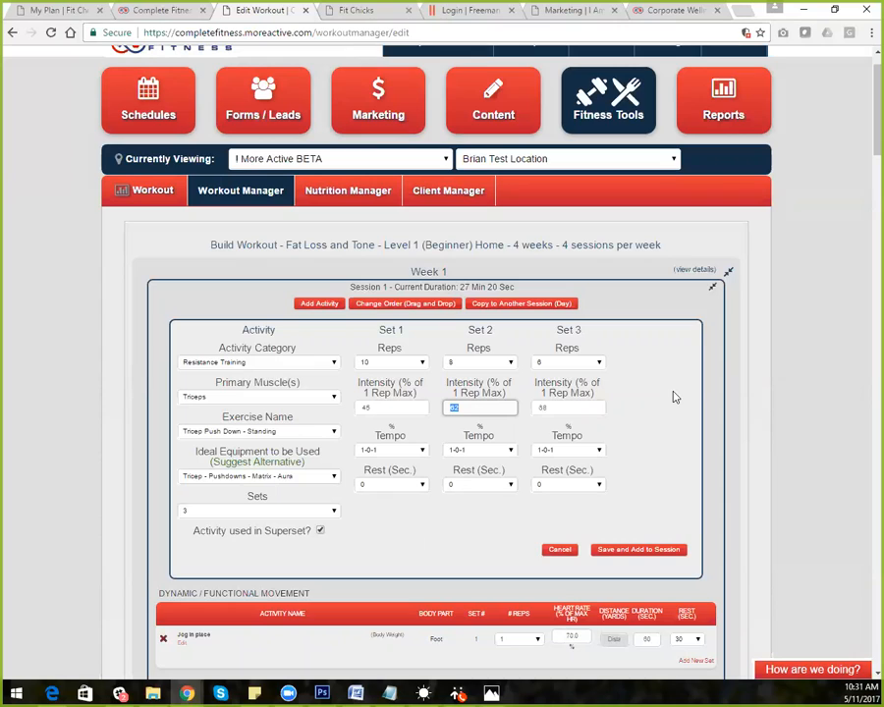
{"action": "left_click_drag", "start_coordinate": [384, 409], "coordinate": [341, 411]}
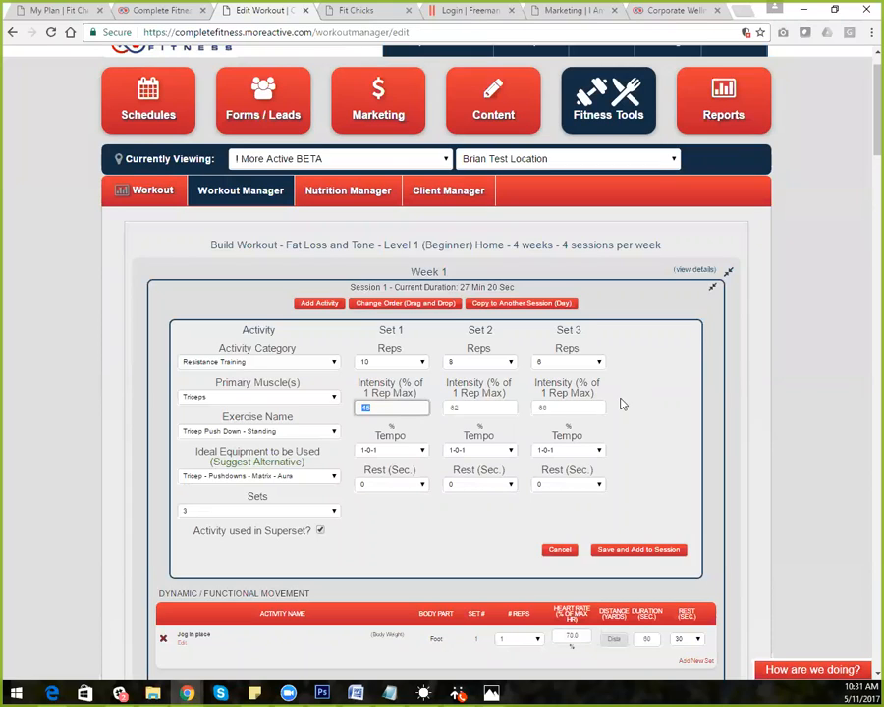
Give Set 1 a 3-0-1 tempo and 15 seconds rest, leaving Set 2's rest at 0
{"action": "left_click", "coordinate": [420, 450]}
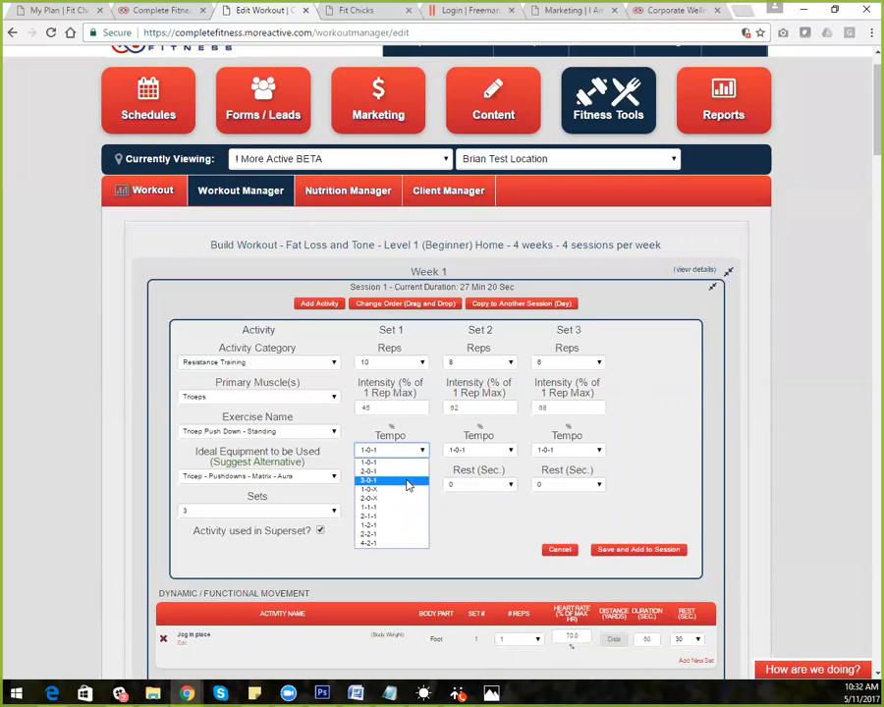
{"action": "left_click", "coordinate": [409, 482]}
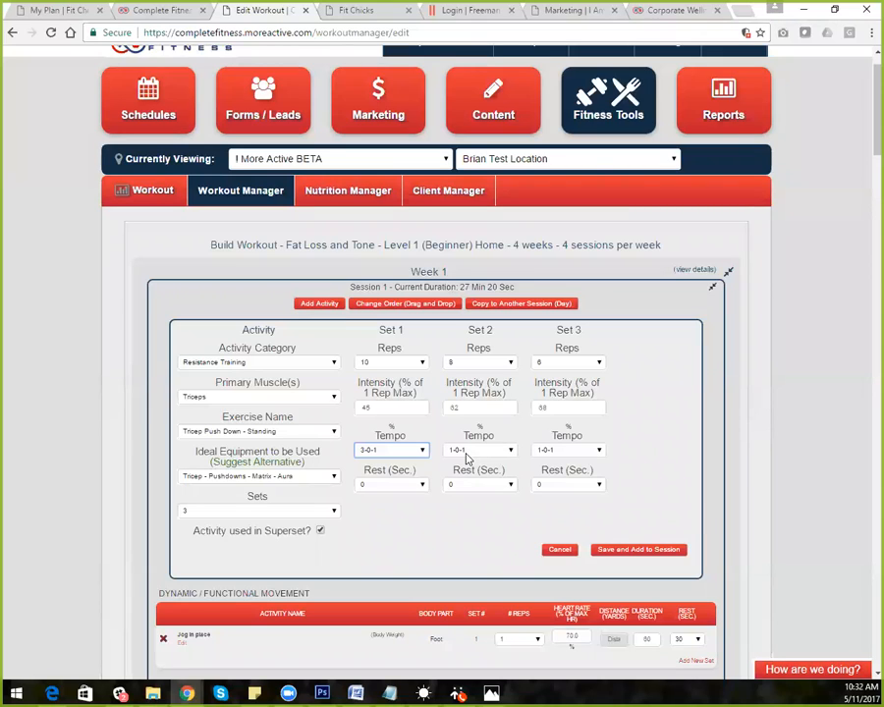
{"action": "left_click", "coordinate": [381, 486]}
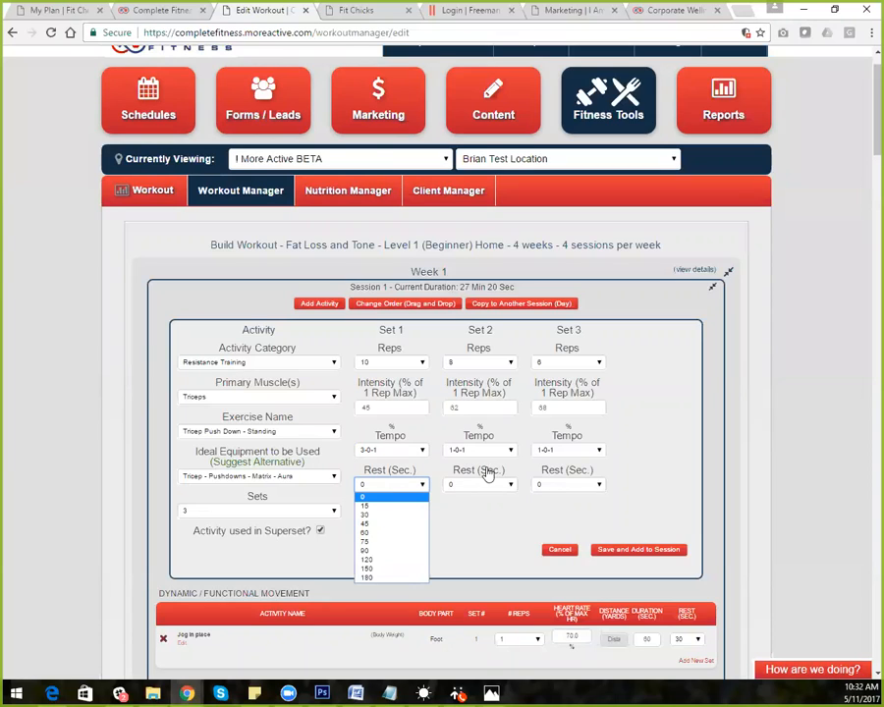
{"action": "left_click", "coordinate": [420, 509]}
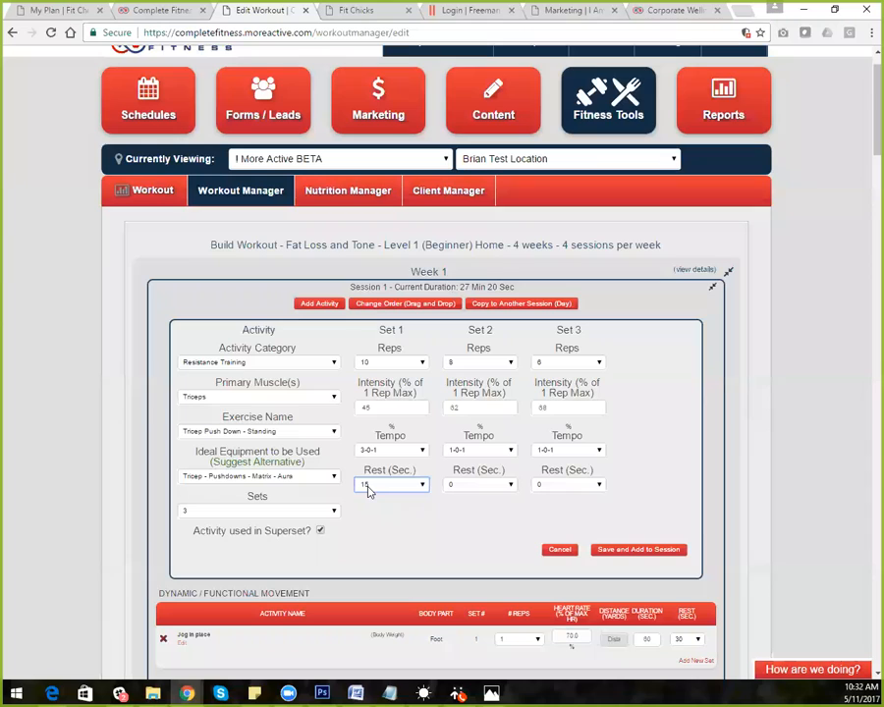
{"action": "left_click", "coordinate": [479, 485]}
{"action": "left_click", "coordinate": [478, 488]}
{"action": "left_click", "coordinate": [634, 554]}
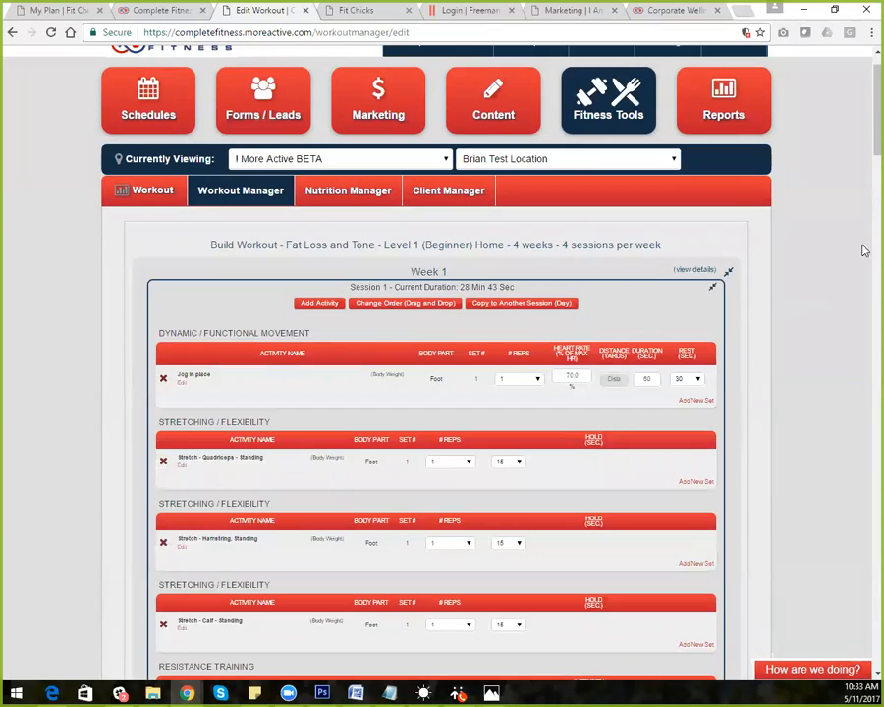
Open the Rest (Sec) list for the third Tricep Push Down - Standing set row
{"action": "scroll", "coordinate": [865, 358], "scroll_direction": "down", "scroll_amount": 3}
{"action": "scroll", "coordinate": [865, 358], "scroll_direction": "down", "scroll_amount": 20}
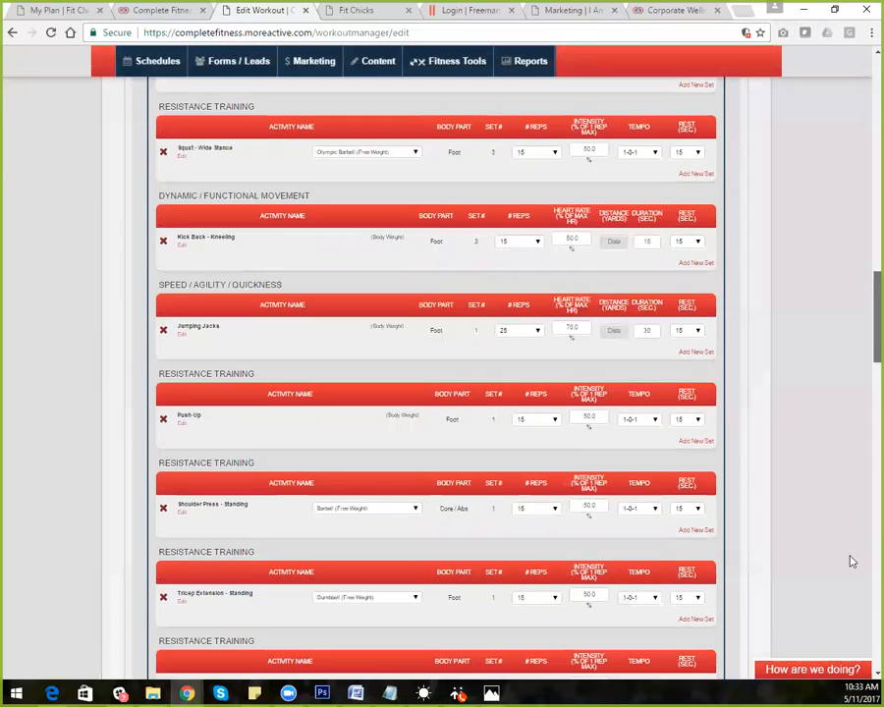
{"action": "scroll", "coordinate": [836, 639], "scroll_direction": "up", "scroll_amount": 3}
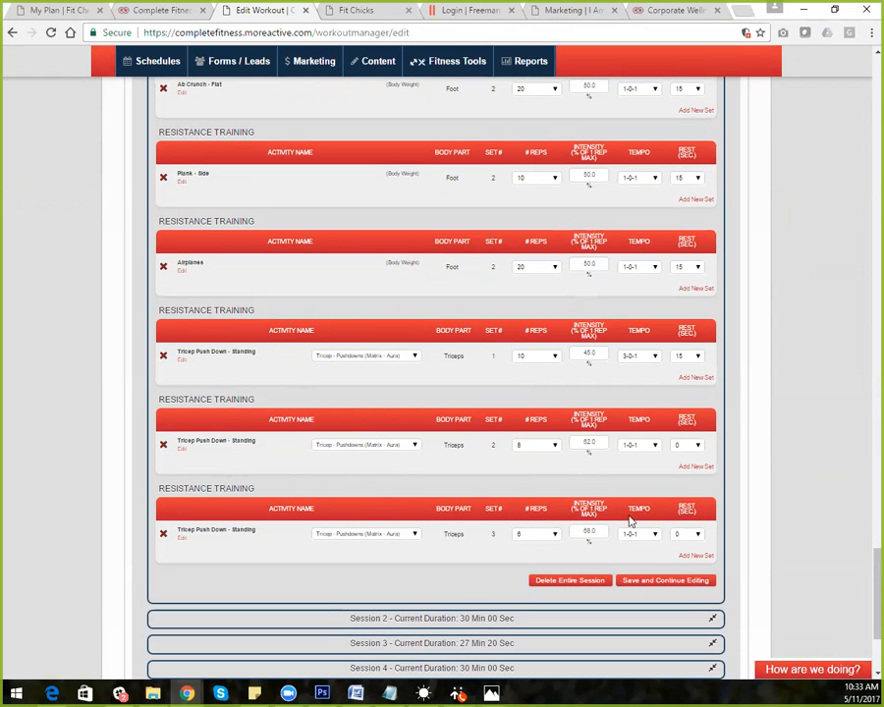
{"action": "left_click", "coordinate": [700, 535]}
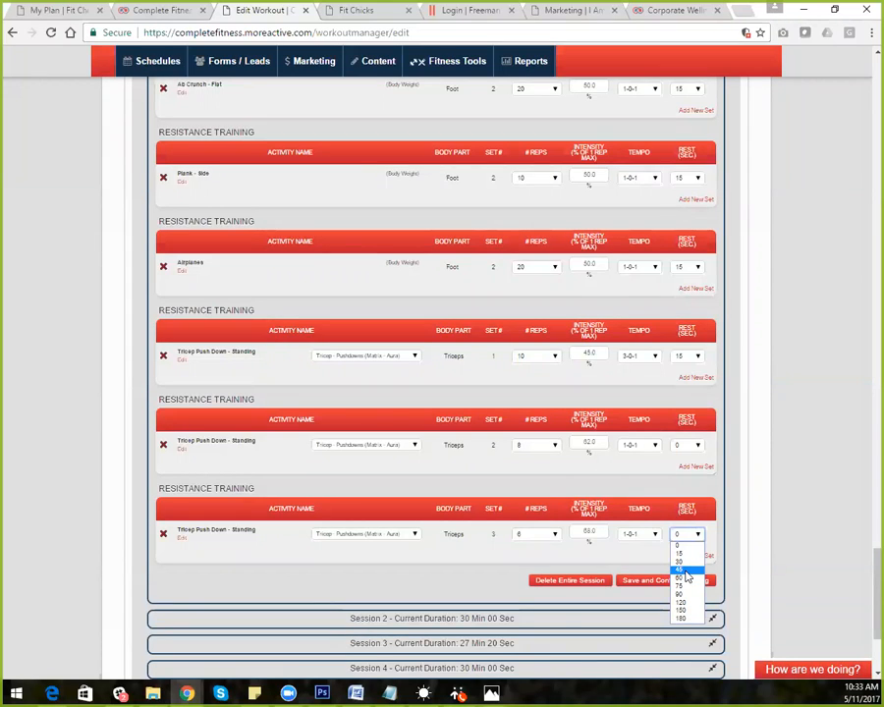
Give Tricep Push Down set 3 a 45-second rest, cancelling the accidental row deletion
{"action": "left_click", "coordinate": [686, 573]}
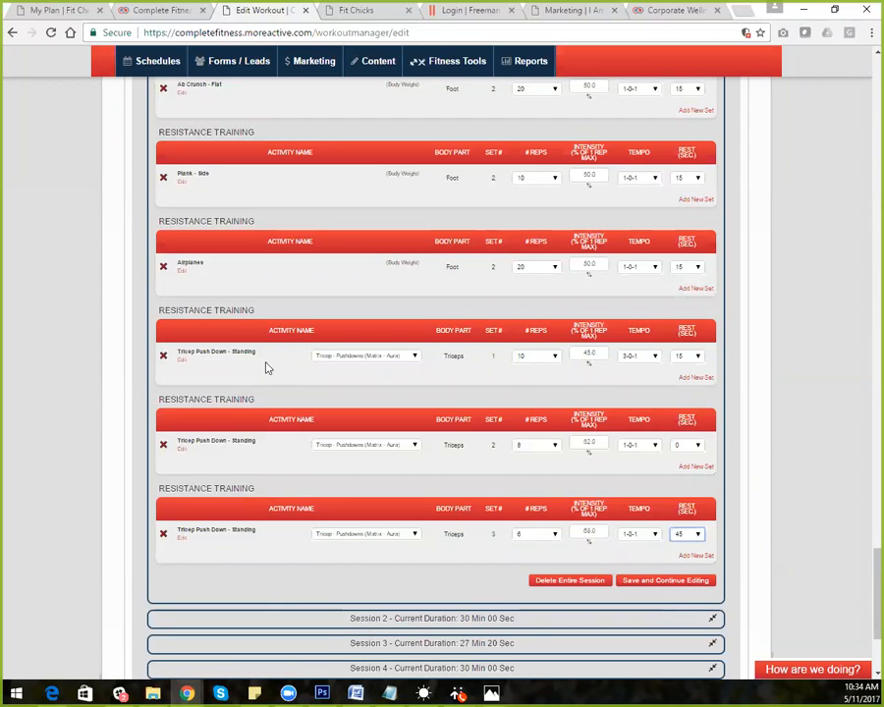
{"action": "left_click", "coordinate": [164, 357]}
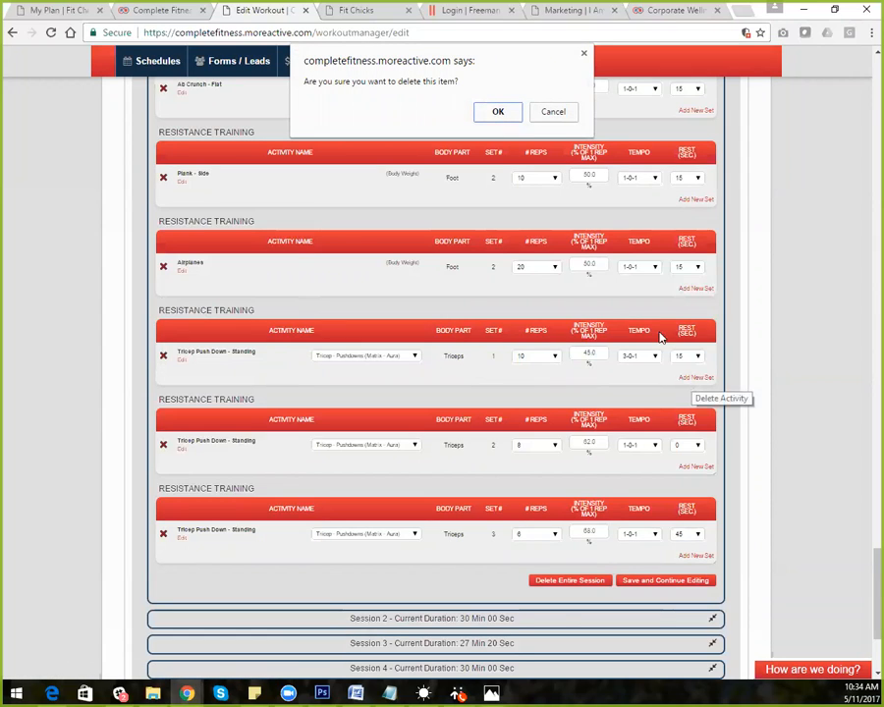
{"action": "left_click", "coordinate": [556, 114]}
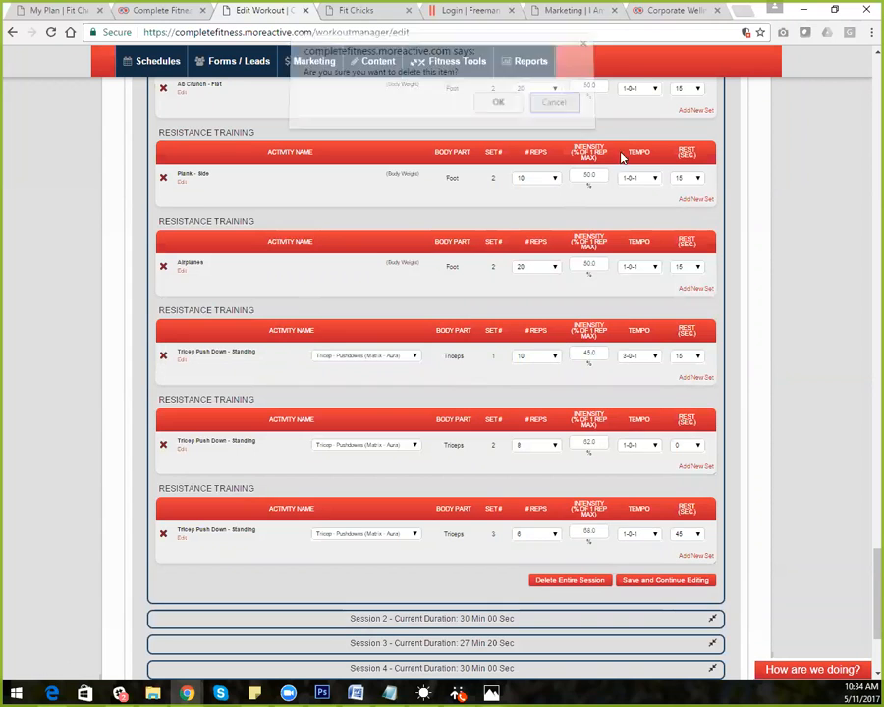
{"action": "left_click_drag", "start_coordinate": [877, 560], "coordinate": [869, 40]}
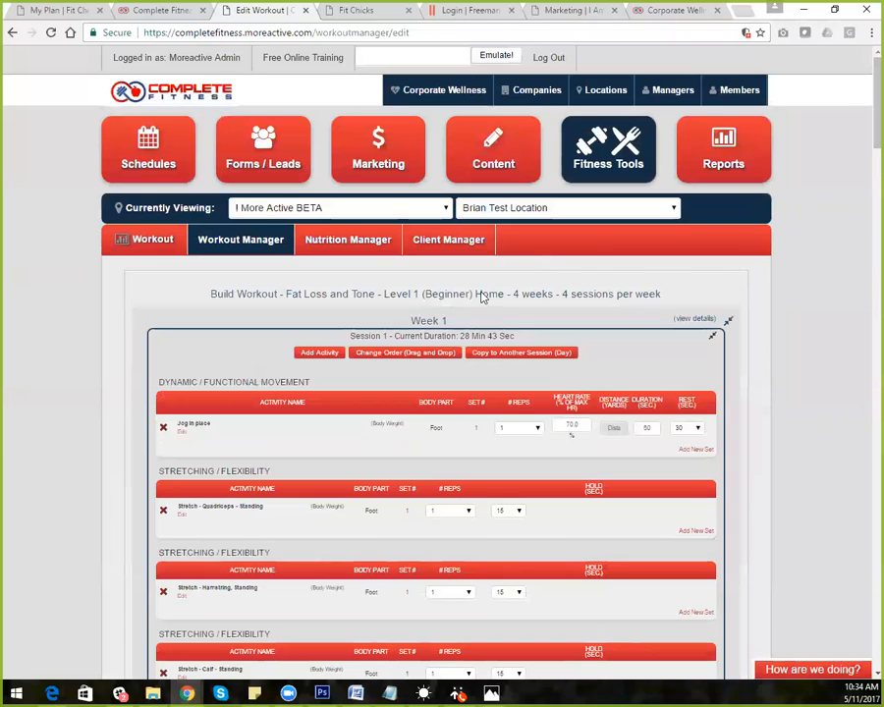
Enable Change Order and drag the Dynamic / Functional Movement section among the stretching sections
{"action": "left_click", "coordinate": [392, 356]}
{"action": "left_click_drag", "start_coordinate": [382, 468], "coordinate": [349, 385]}
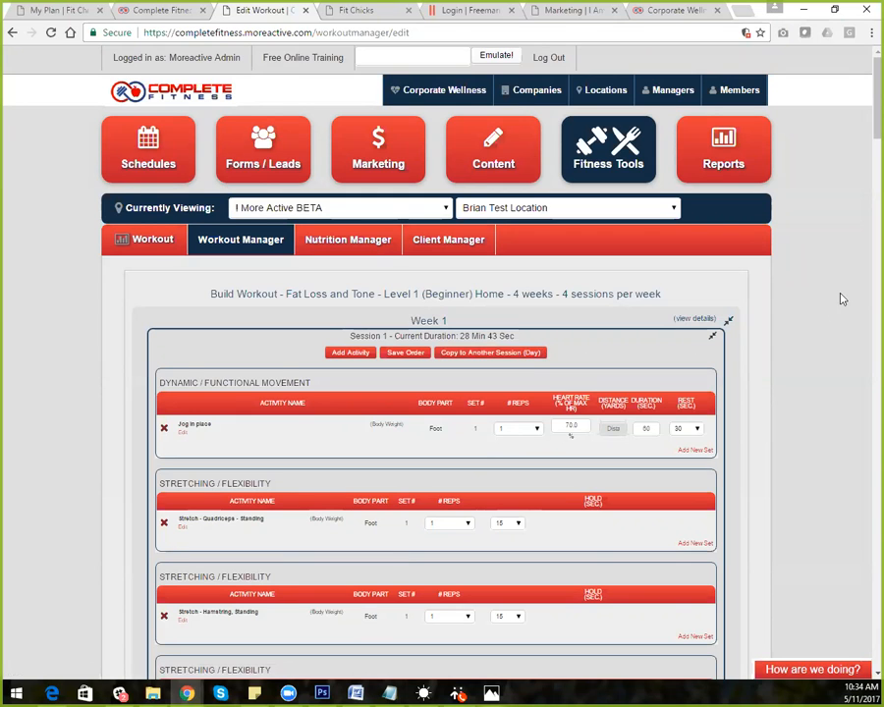
{"action": "scroll", "coordinate": [865, 138], "scroll_direction": "down", "scroll_amount": 1}
{"action": "left_click_drag", "start_coordinate": [865, 137], "coordinate": [863, 97]}
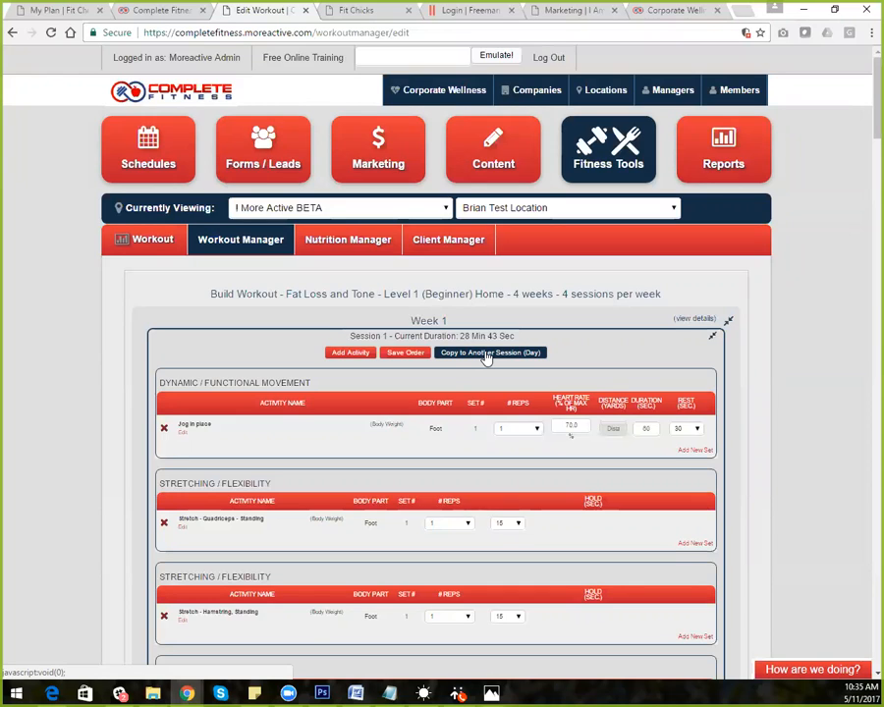
Start copying Session 1 to another session, leaving week-1-session-2 as the target
{"action": "left_click", "coordinate": [486, 356]}
{"action": "left_click", "coordinate": [455, 375]}
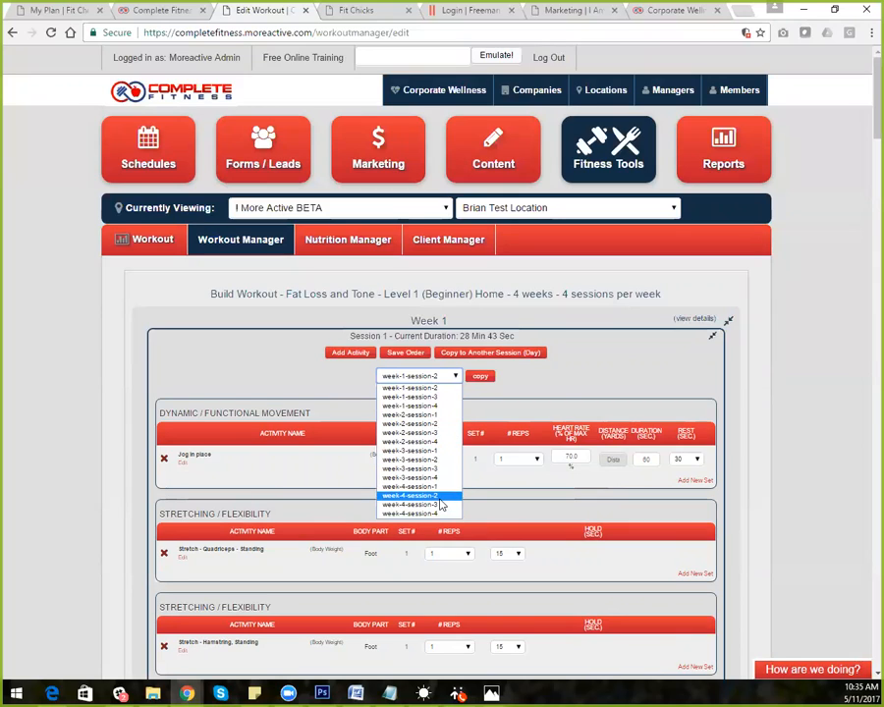
{"action": "left_click", "coordinate": [627, 379]}
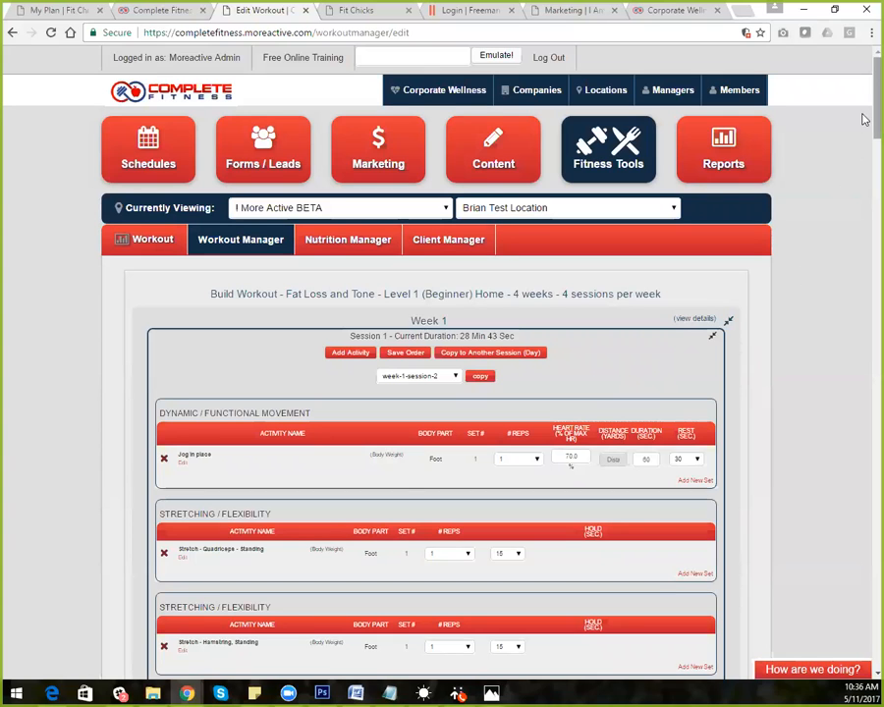
{"action": "scroll", "coordinate": [864, 280], "scroll_direction": "down", "scroll_amount": 3}
{"action": "scroll", "coordinate": [864, 280], "scroll_direction": "down", "scroll_amount": 20}
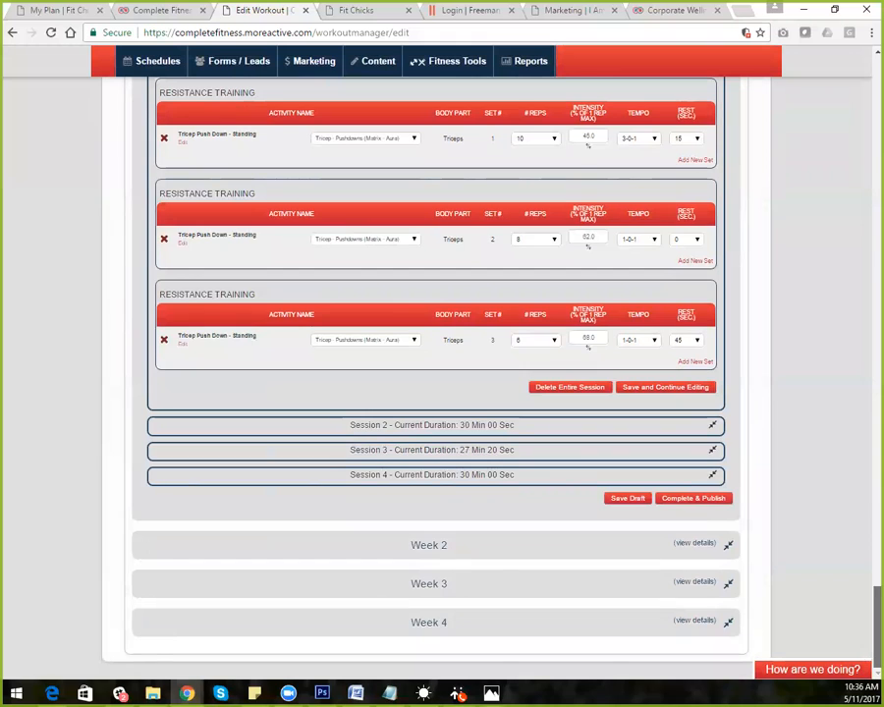
{"action": "scroll", "coordinate": [864, 678], "scroll_direction": "up", "scroll_amount": 20}
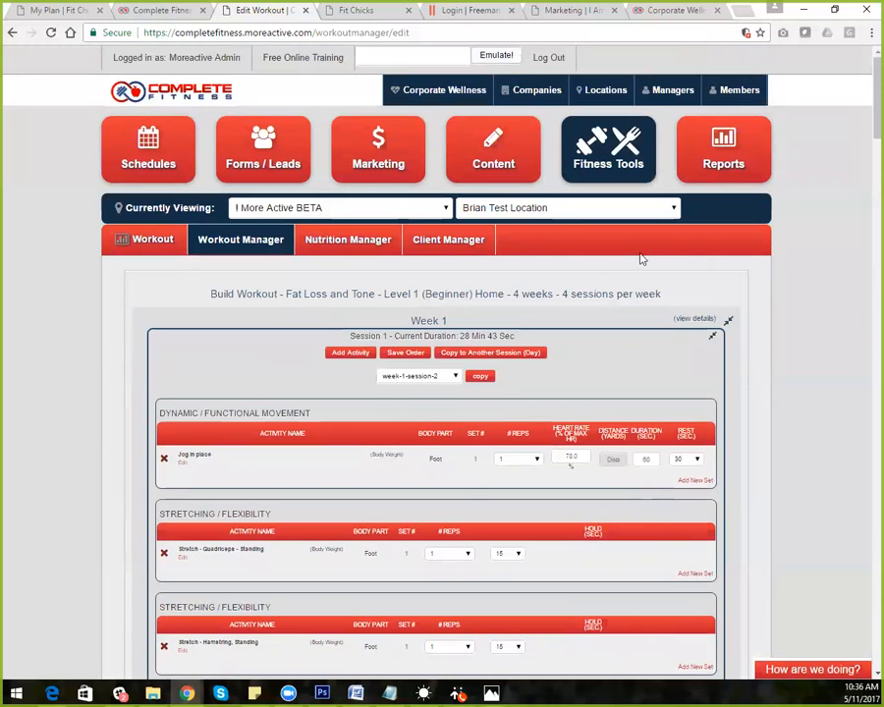
Go to the Content area's Website Pages list, which has no pages
{"action": "left_click", "coordinate": [507, 150]}
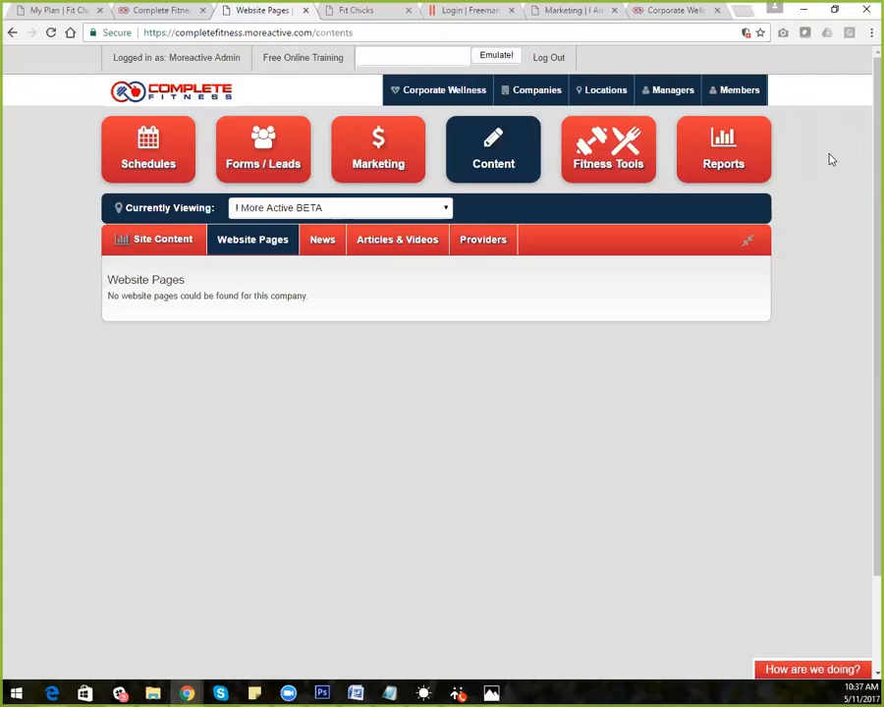
Log out, then log in with the trainer alias email and its saved password
{"action": "left_click", "coordinate": [552, 58]}
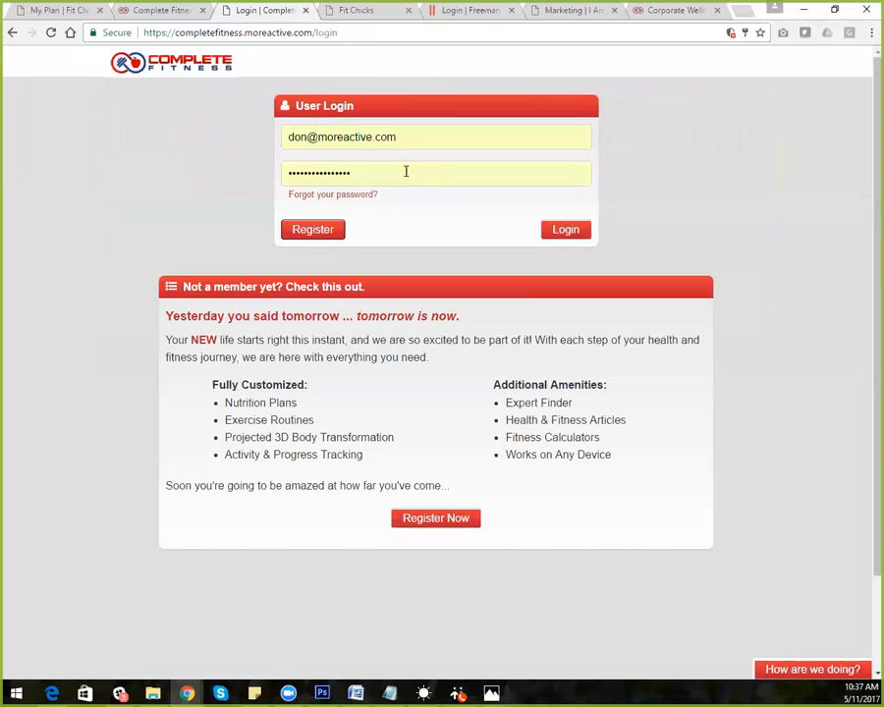
{"action": "left_click", "coordinate": [308, 135]}
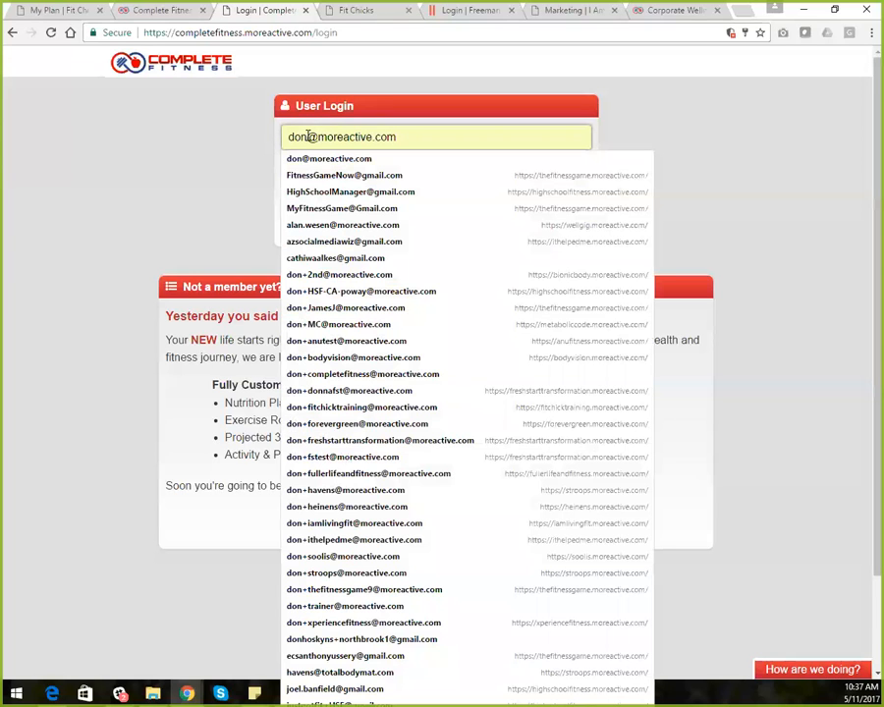
{"action": "type", "text": "+"}
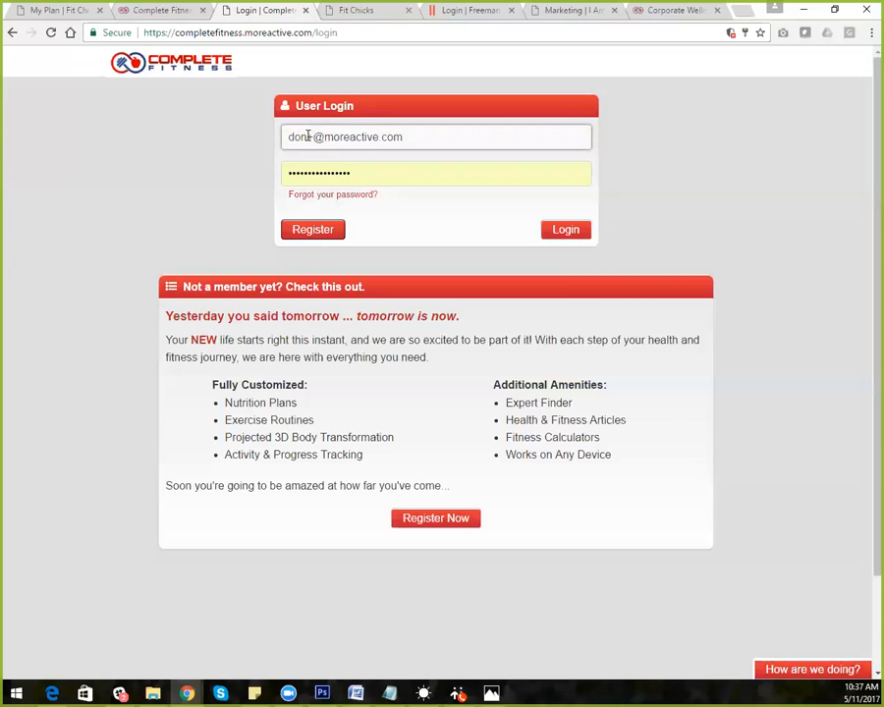
{"action": "type", "text": "tra"}
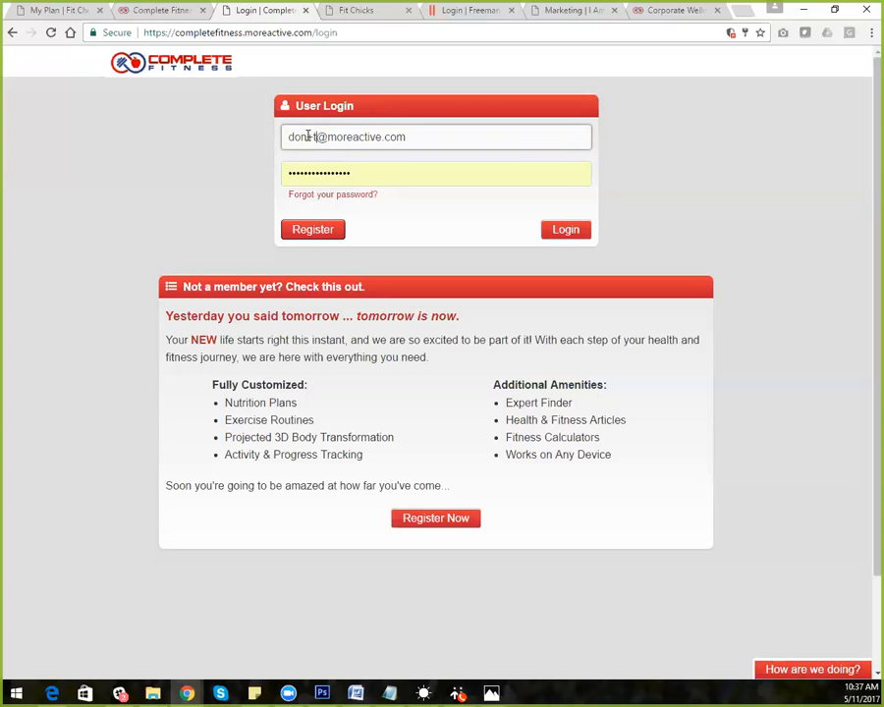
{"action": "type", "text": "iner"}
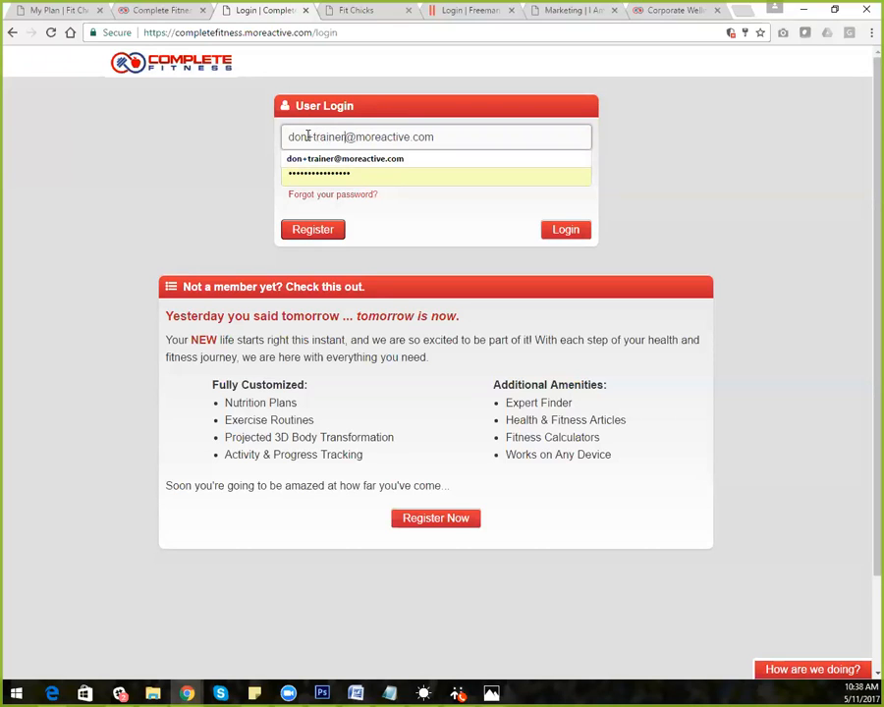
{"action": "left_click", "coordinate": [313, 160]}
{"action": "left_click", "coordinate": [315, 167]}
{"action": "left_click", "coordinate": [627, 216]}
{"action": "left_click", "coordinate": [566, 230]}
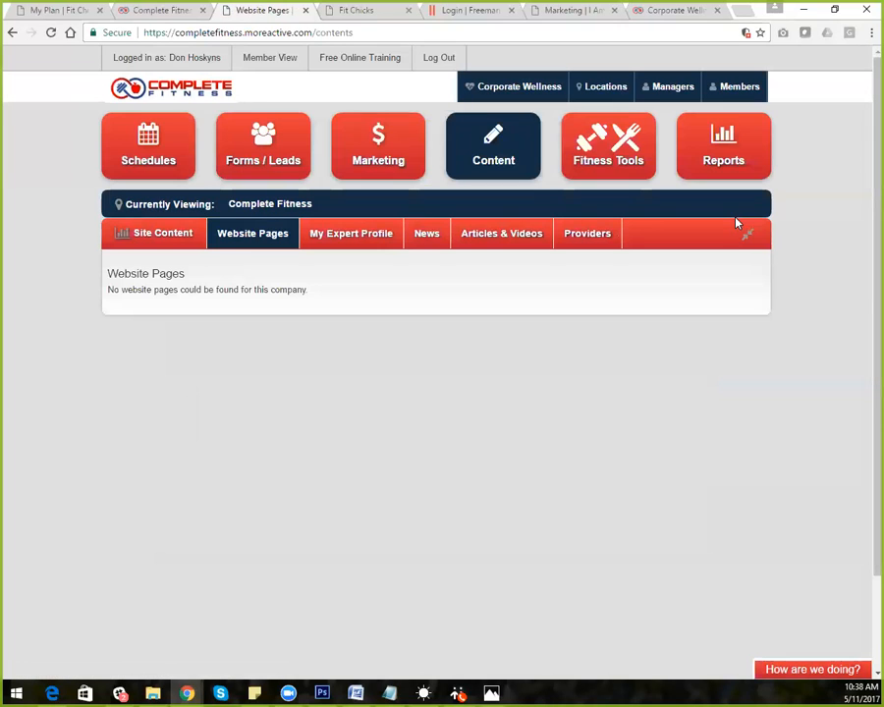
Switch to Member View and open Today's Workout from the My Plan page
{"action": "left_click", "coordinate": [270, 58]}
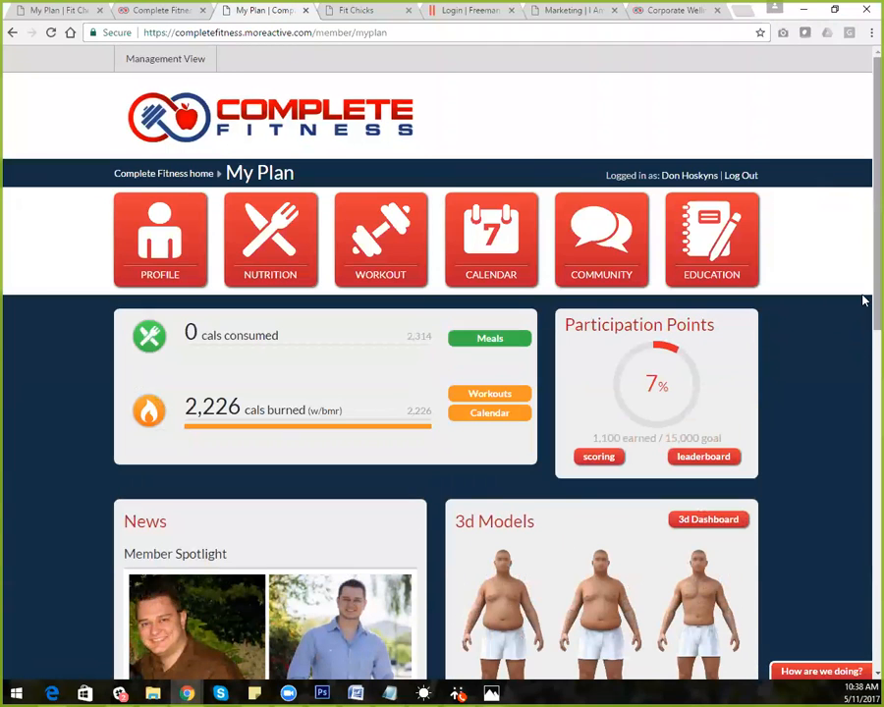
{"action": "scroll", "coordinate": [864, 342], "scroll_direction": "down", "scroll_amount": 1}
{"action": "scroll", "coordinate": [864, 342], "scroll_direction": "down", "scroll_amount": 3}
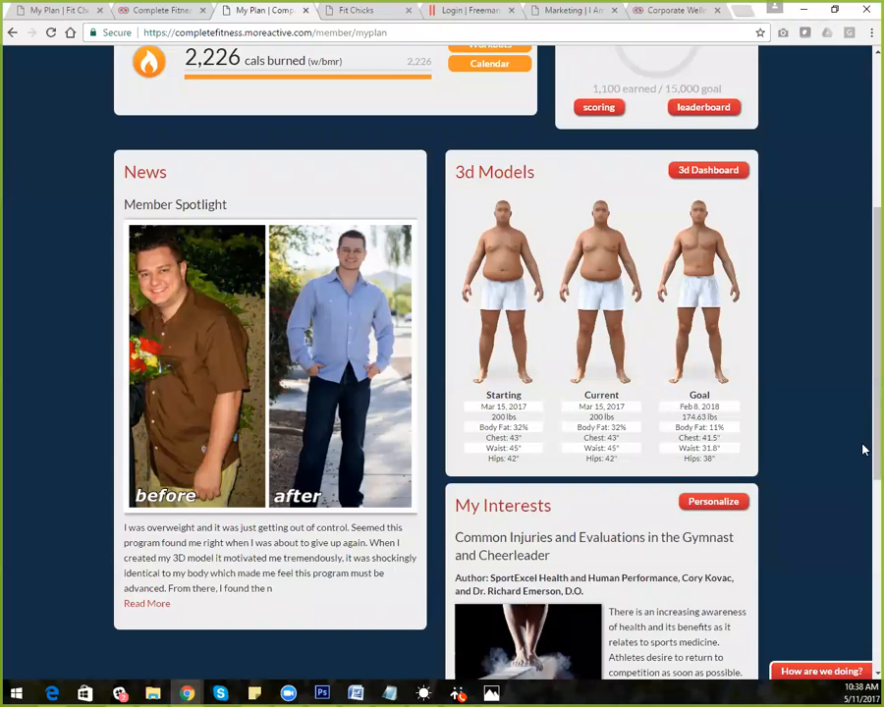
{"action": "scroll", "coordinate": [862, 448], "scroll_direction": "up", "scroll_amount": 4}
{"action": "left_click", "coordinate": [393, 232]}
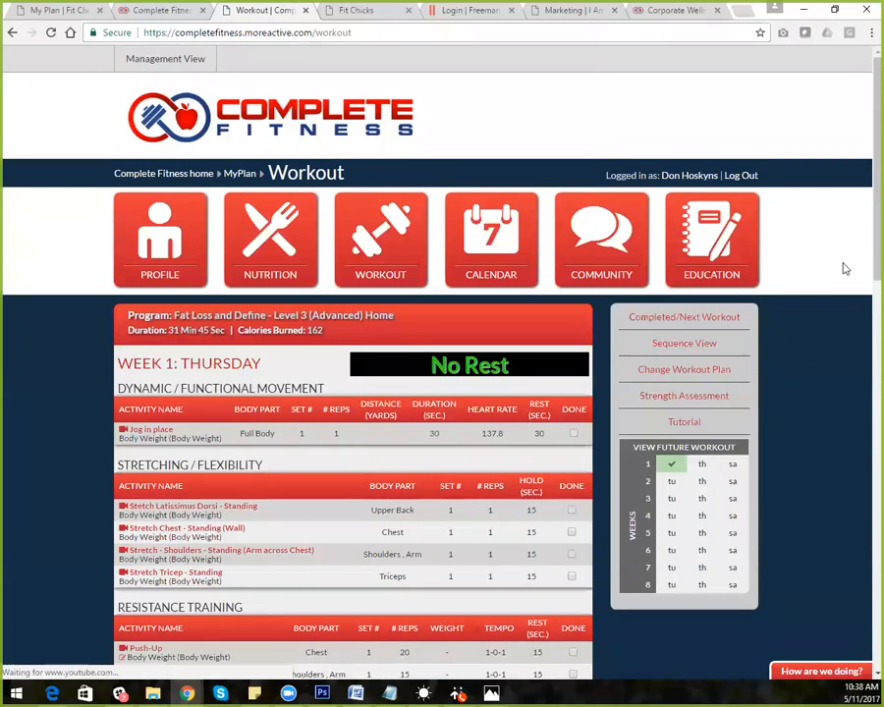
Scroll the Week 1 Thursday workout, highlighting the Stretching / Flexibility and Dynamic / Functional Movement headings
{"action": "scroll", "coordinate": [863, 285], "scroll_direction": "down", "scroll_amount": 3}
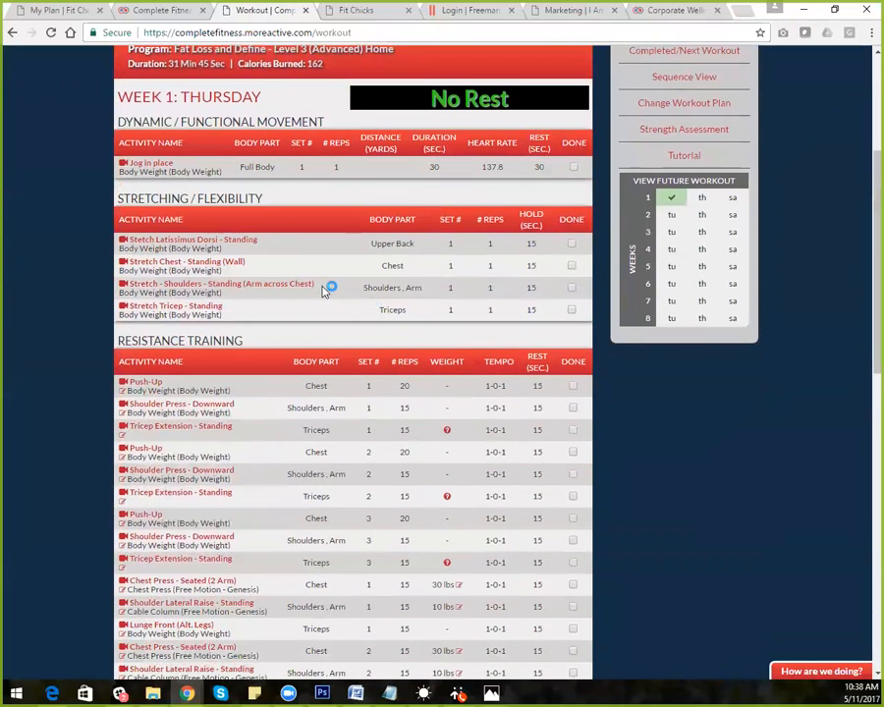
{"action": "left_click_drag", "start_coordinate": [118, 201], "coordinate": [267, 199]}
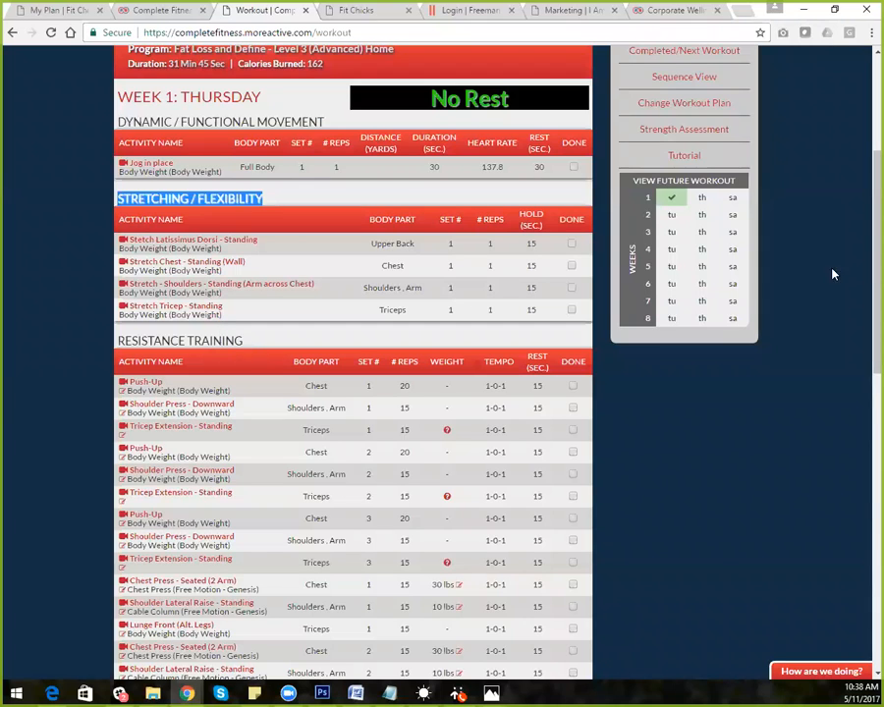
{"action": "scroll", "coordinate": [855, 419], "scroll_direction": "down", "scroll_amount": 5}
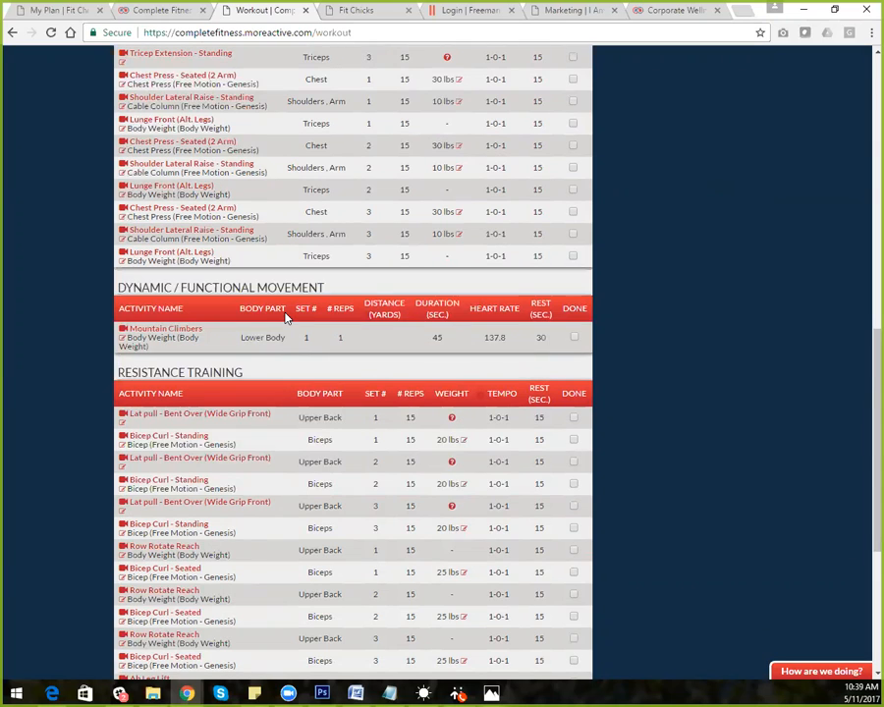
{"action": "left_click_drag", "start_coordinate": [337, 288], "coordinate": [119, 292]}
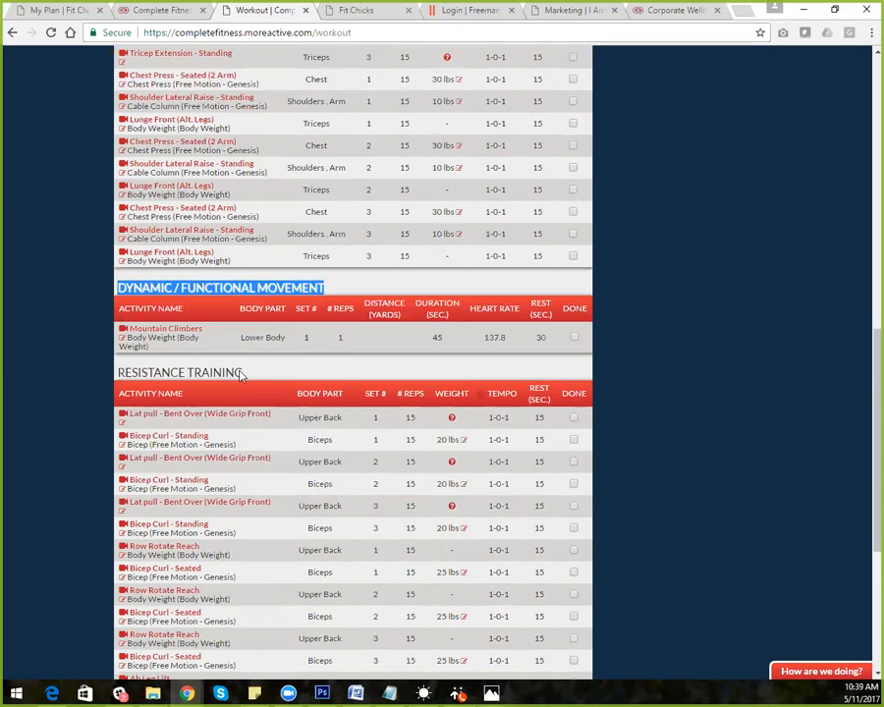
Return to the top and open the Stretch - Shoulders - Standing exercise video
{"action": "scroll", "coordinate": [863, 414], "scroll_direction": "up", "scroll_amount": 5}
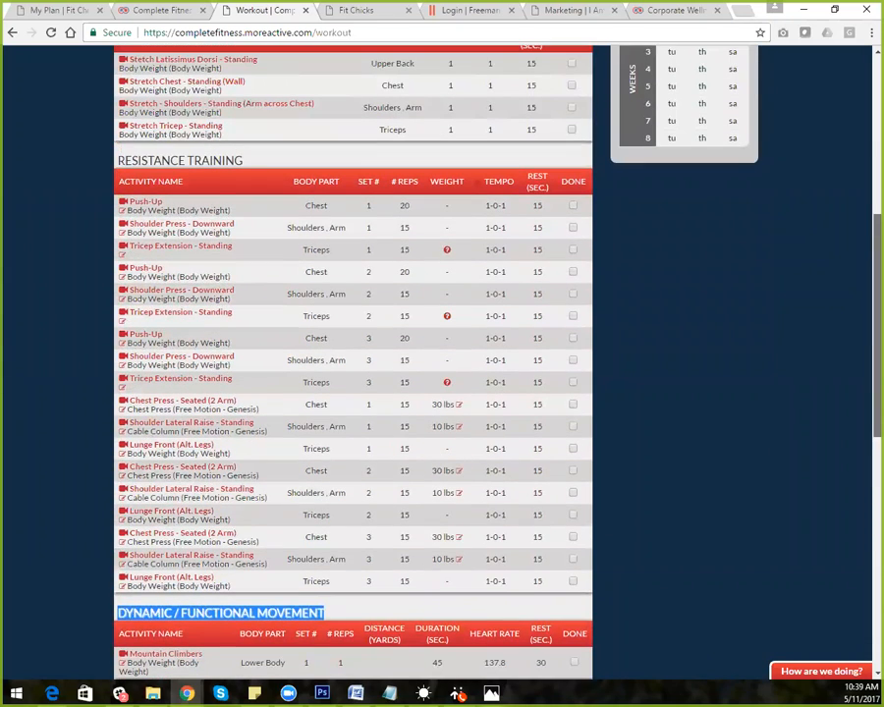
{"action": "scroll", "coordinate": [354, 374], "scroll_direction": "down", "scroll_amount": 3}
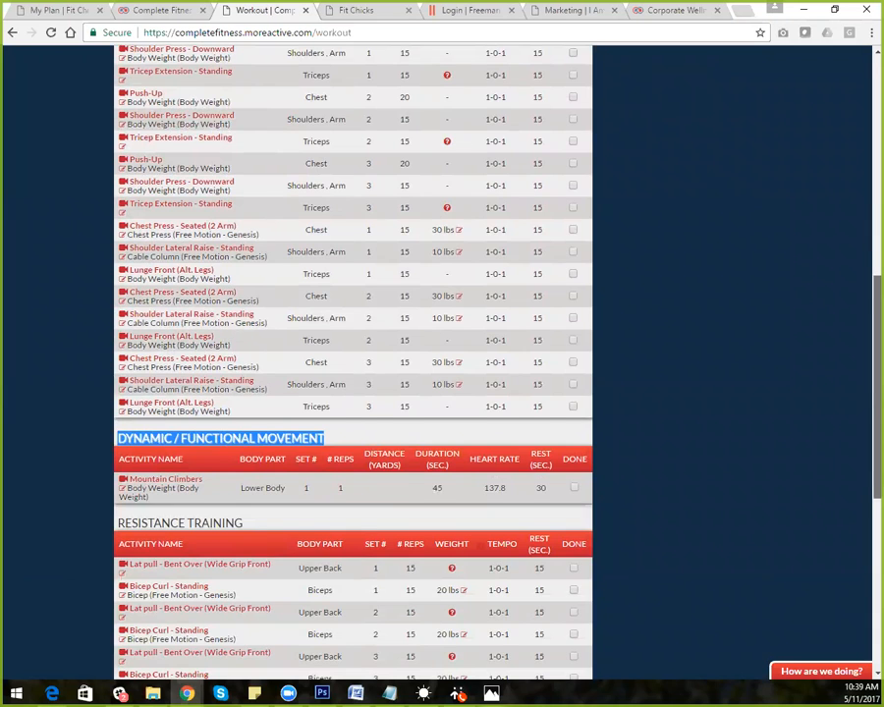
{"action": "scroll", "coordinate": [354, 373], "scroll_direction": "down", "scroll_amount": 5}
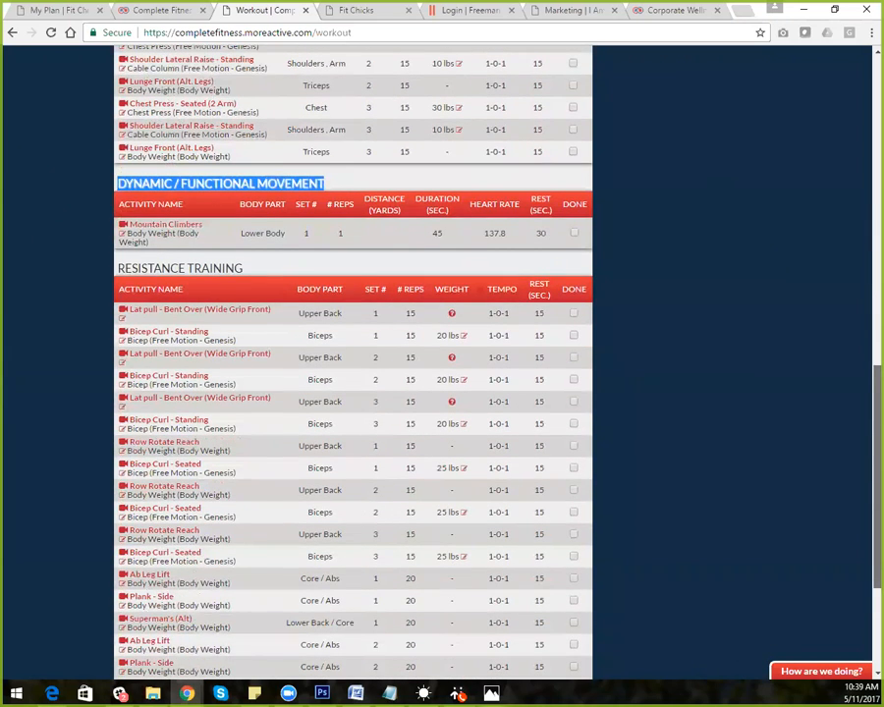
{"action": "scroll", "coordinate": [354, 374], "scroll_direction": "down", "scroll_amount": 3}
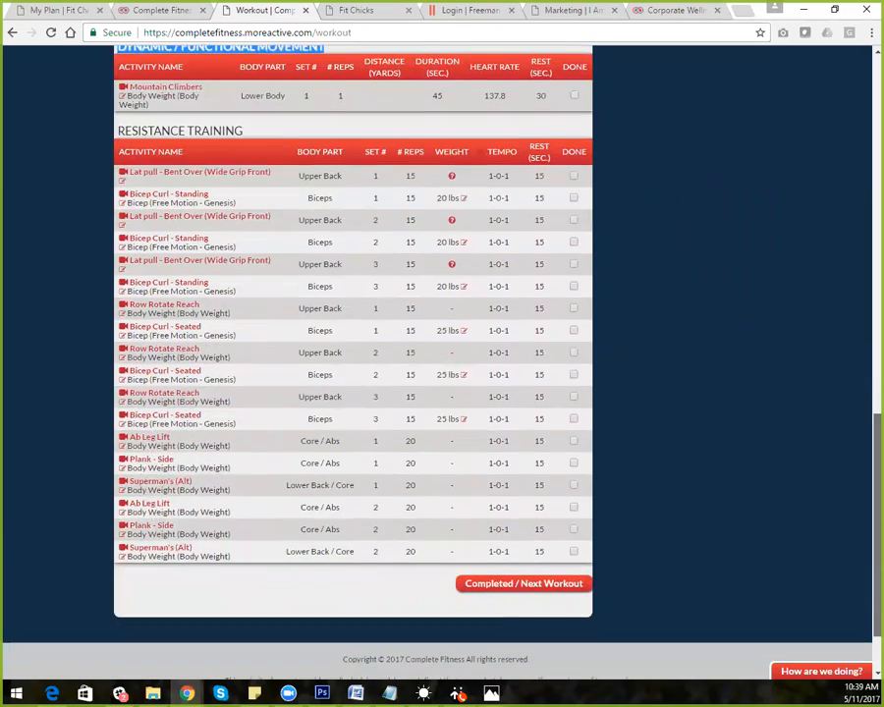
{"action": "scroll", "coordinate": [354, 373], "scroll_direction": "up", "scroll_amount": 10}
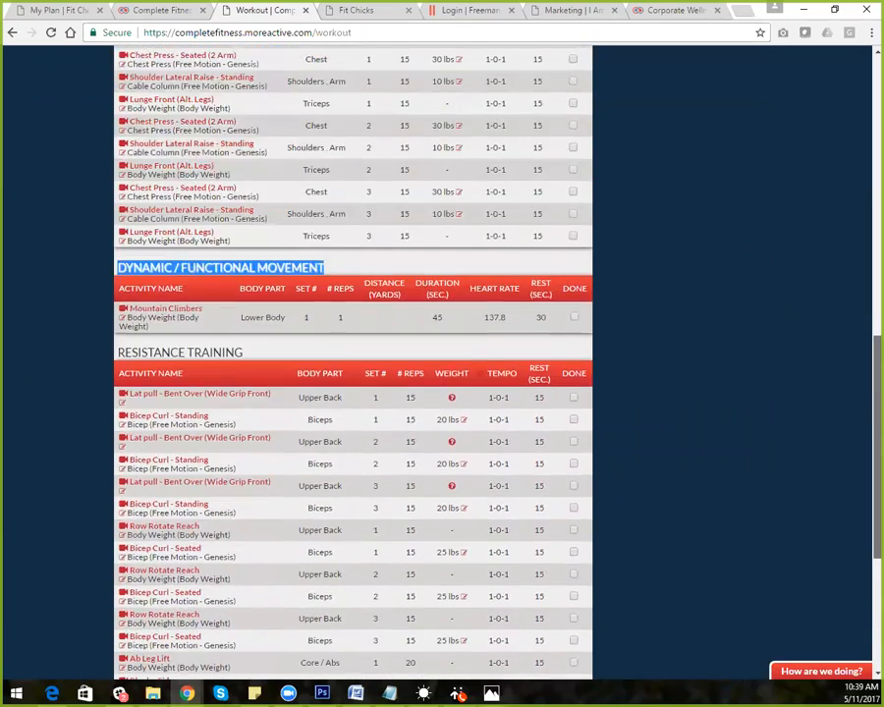
{"action": "scroll", "coordinate": [353, 374], "scroll_direction": "up", "scroll_amount": 5}
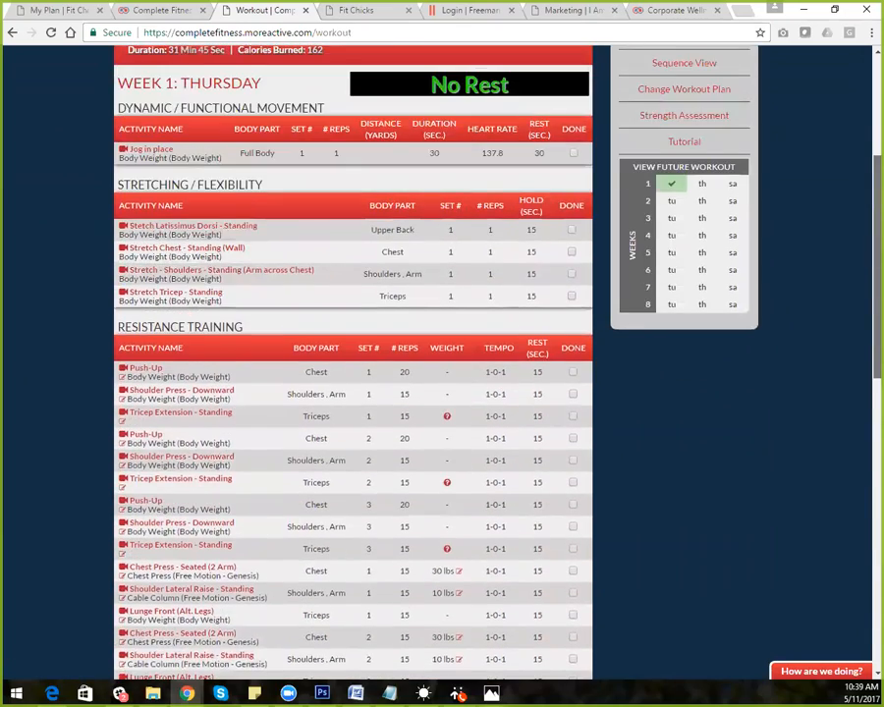
{"action": "scroll", "coordinate": [354, 373], "scroll_direction": "up", "scroll_amount": 2}
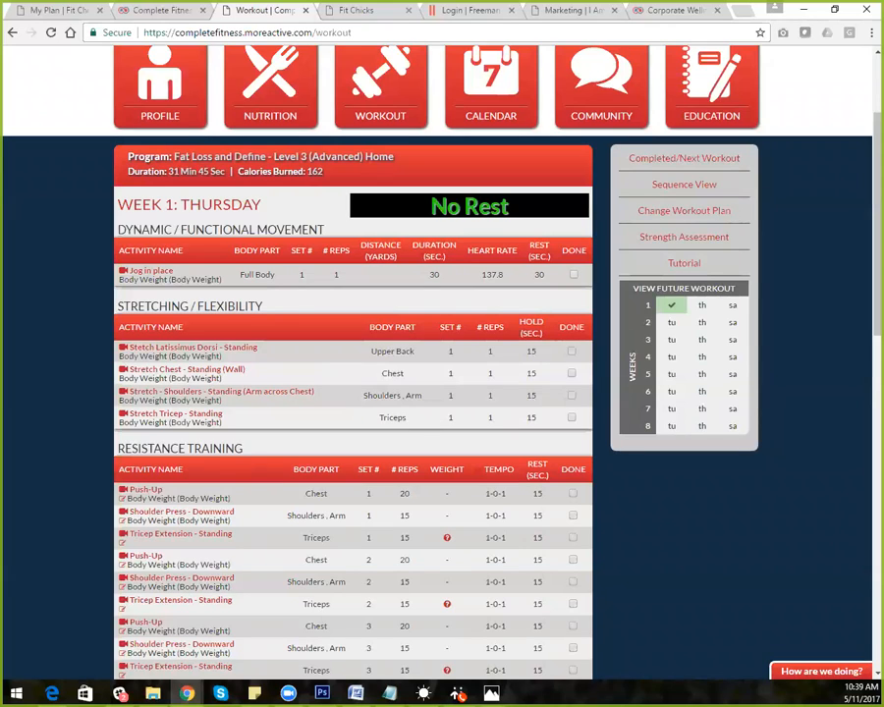
{"action": "left_click", "coordinate": [124, 394]}
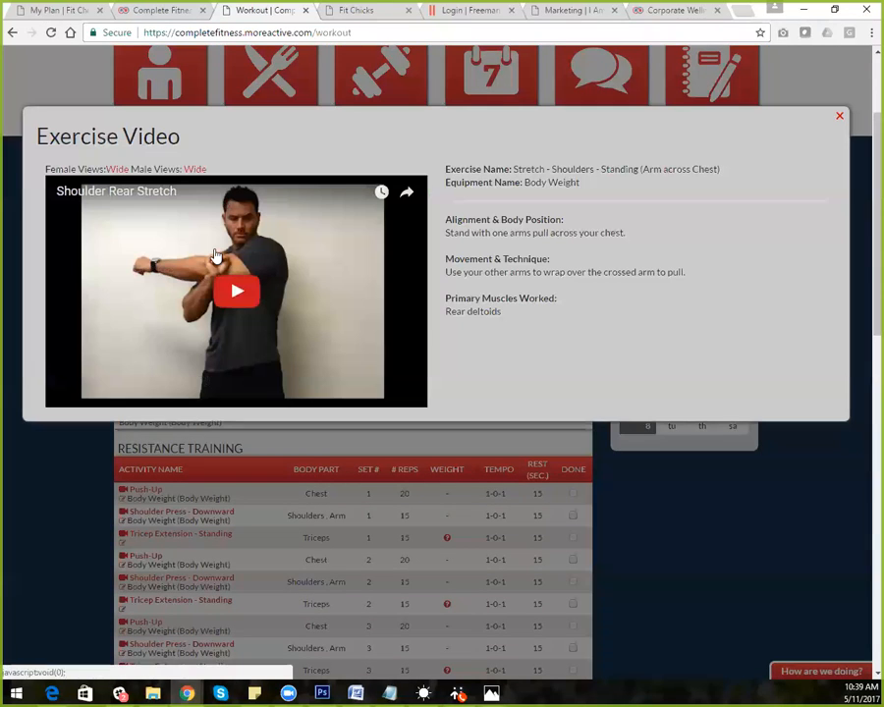
Play the Shoulder Rear Stretch video, toggling full screen, then close it and choose Change Workout Plan
{"action": "left_click", "coordinate": [246, 289]}
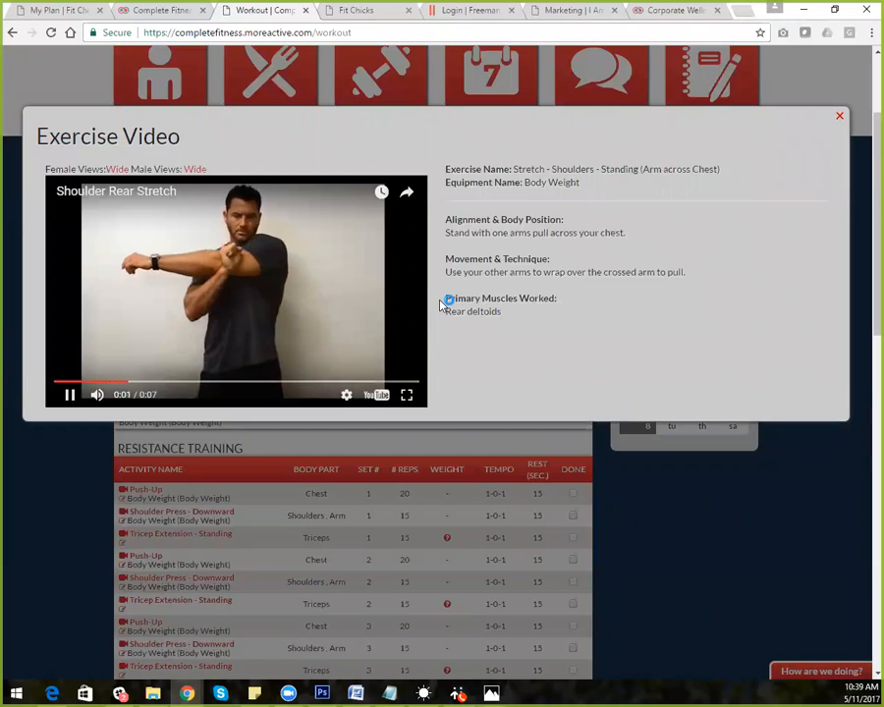
{"action": "left_click", "coordinate": [406, 395]}
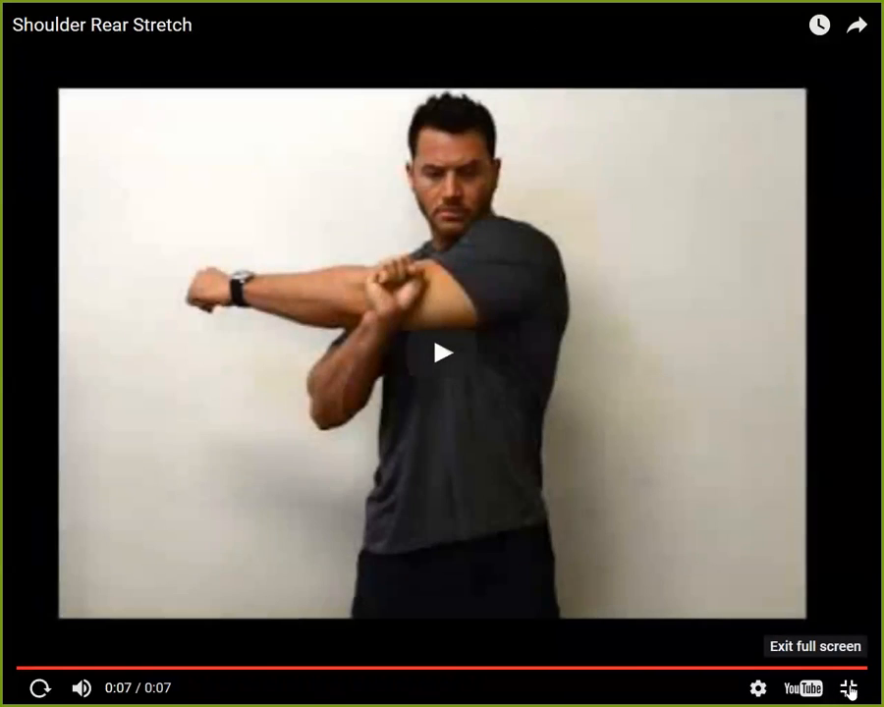
{"action": "left_click", "coordinate": [849, 689]}
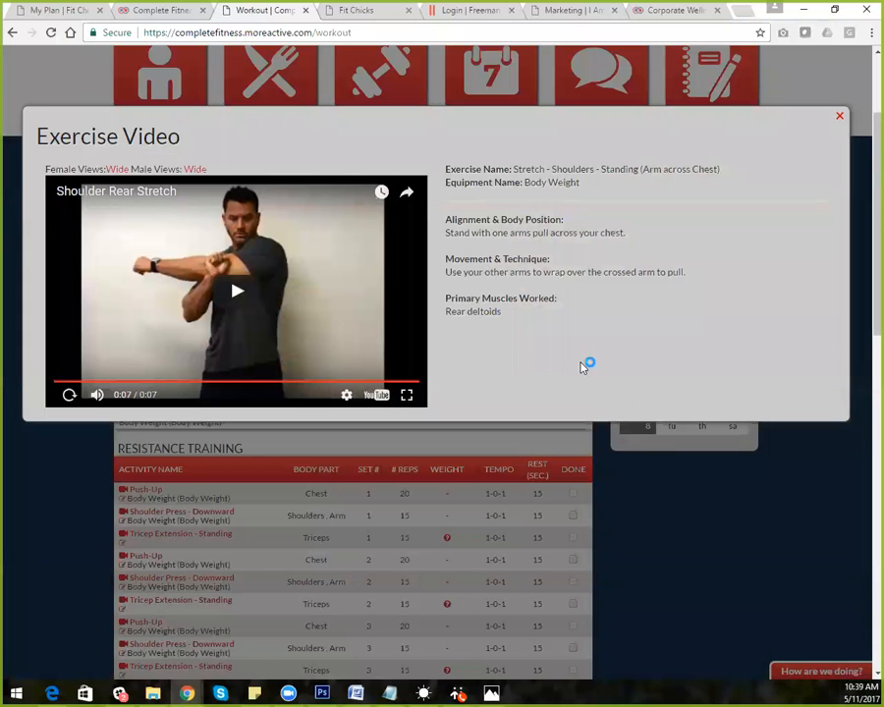
{"action": "left_click_drag", "start_coordinate": [497, 169], "coordinate": [563, 323]}
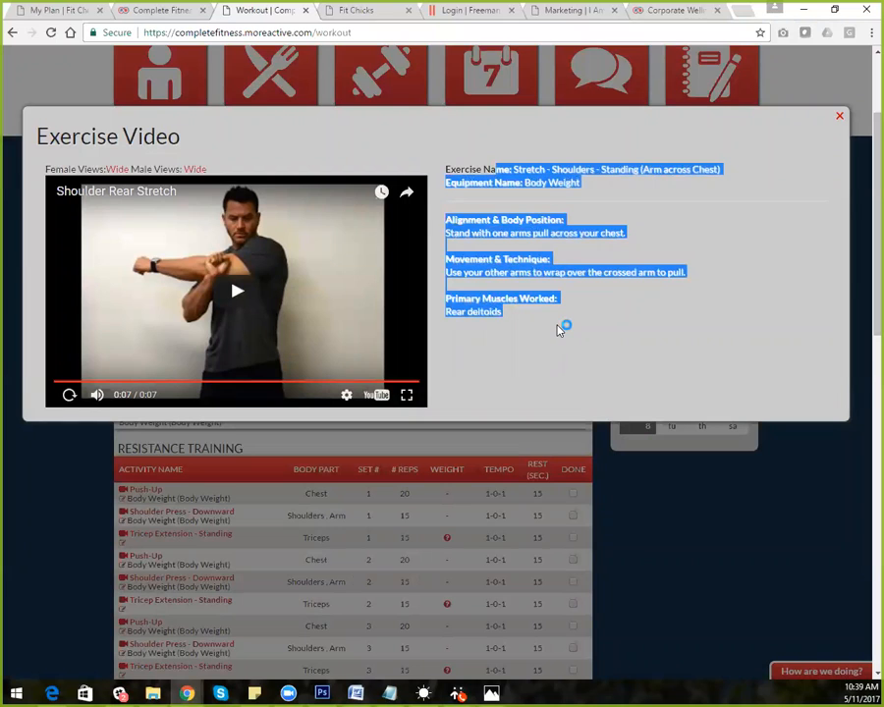
{"action": "left_click", "coordinate": [839, 116]}
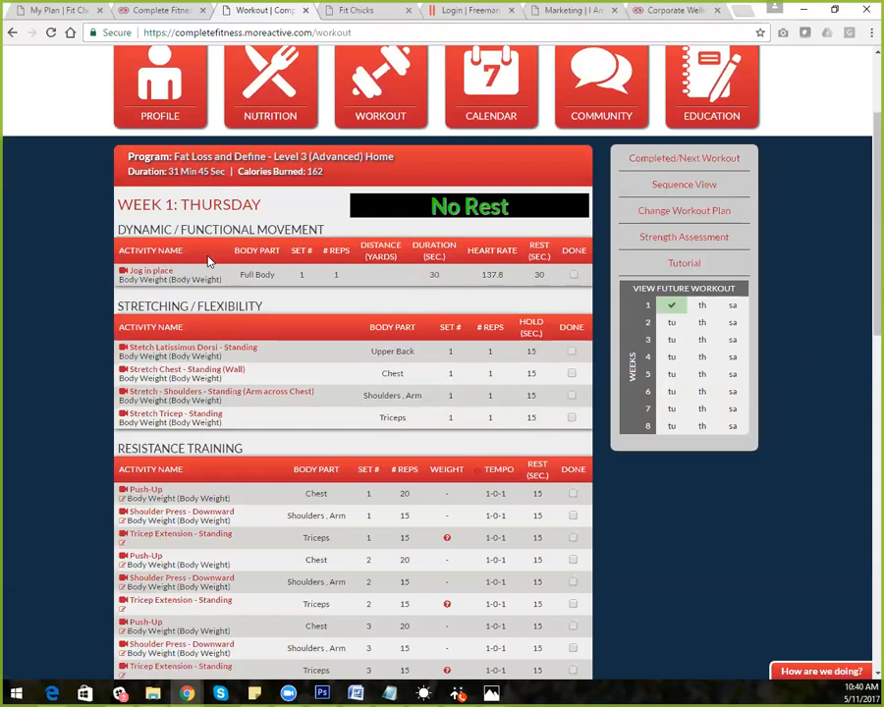
{"action": "left_click", "coordinate": [685, 214]}
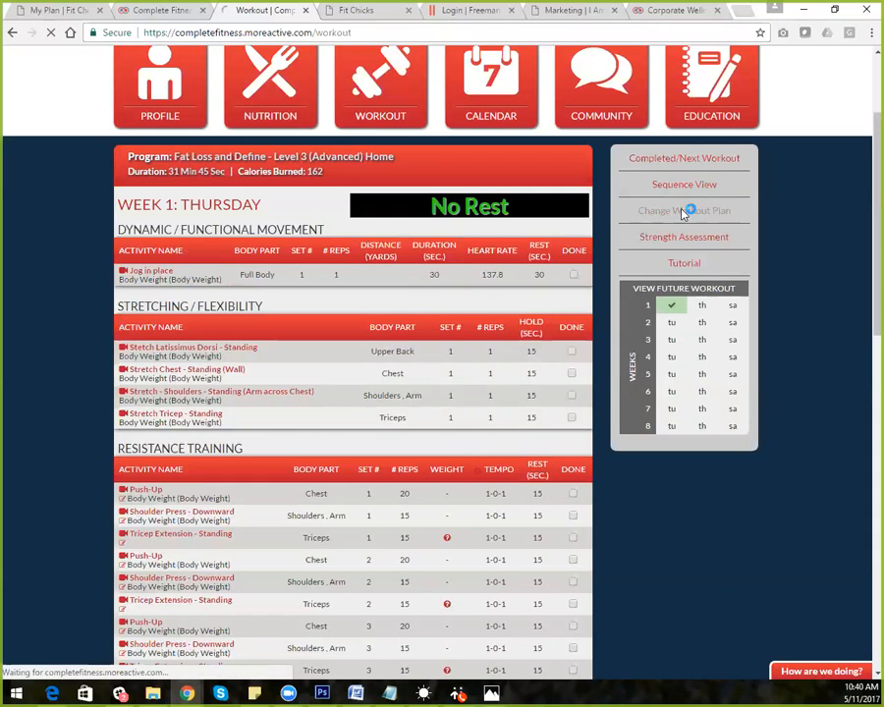
Mark No on each of the seven PAR-Q health questions and submit the questionnaire
{"action": "left_click", "coordinate": [167, 384]}
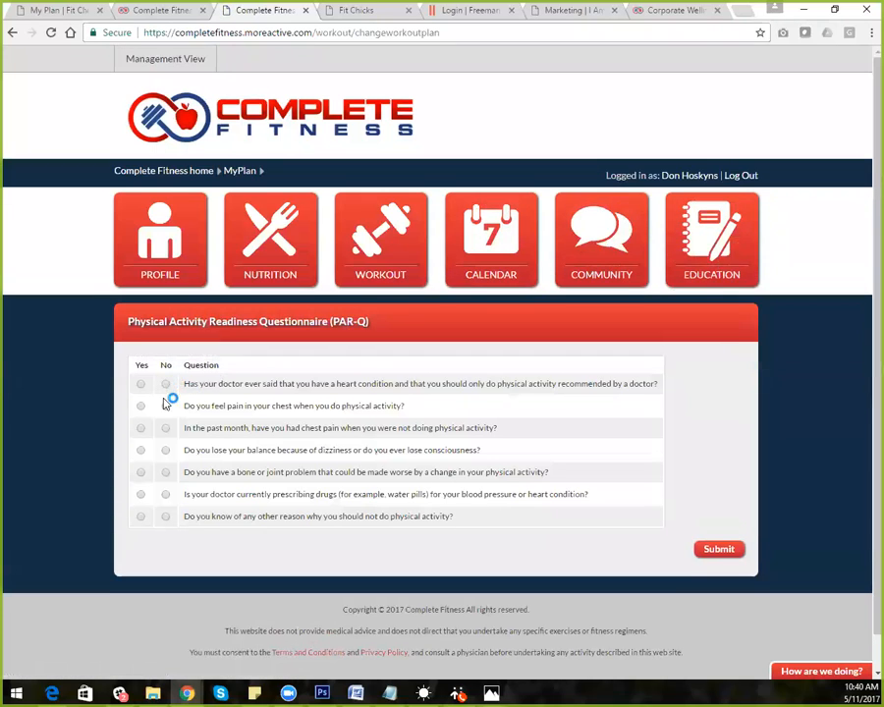
{"action": "left_click", "coordinate": [166, 406]}
{"action": "left_click", "coordinate": [167, 428]}
{"action": "left_click", "coordinate": [166, 450]}
{"action": "left_click", "coordinate": [166, 472]}
{"action": "left_click", "coordinate": [166, 495]}
{"action": "left_click", "coordinate": [166, 517]}
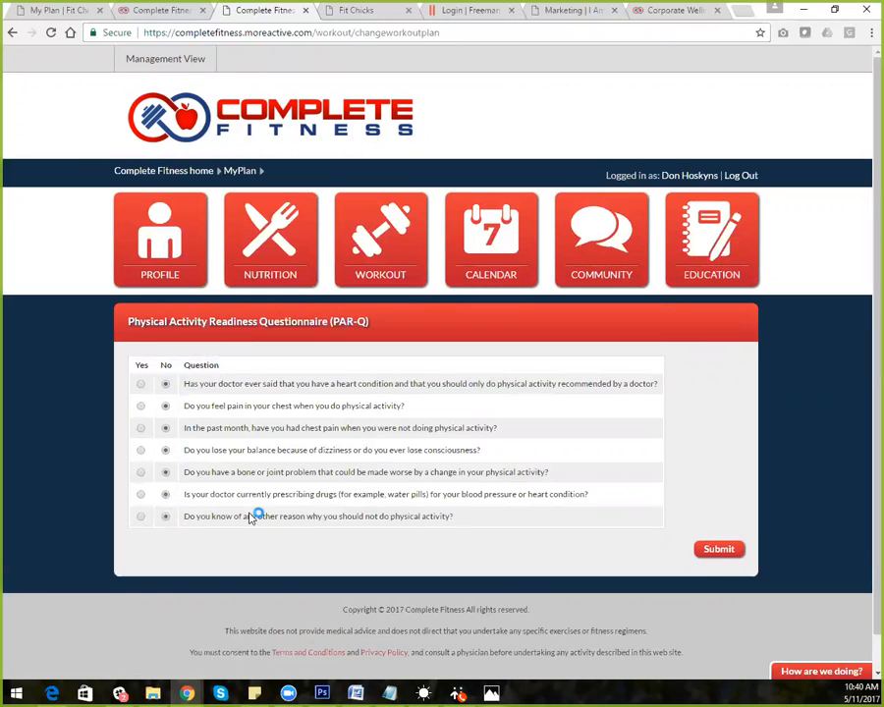
{"action": "left_click", "coordinate": [718, 549]}
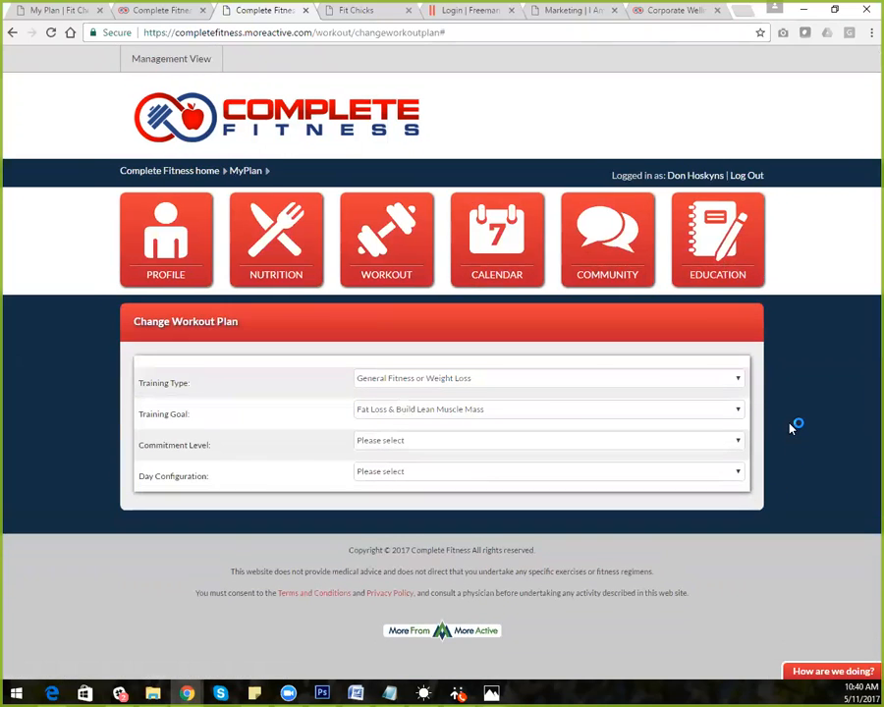
Choose General Fitness or Weight Loss as training type and Fat Loss & Tone as goal
{"action": "left_click", "coordinate": [556, 379]}
{"action": "left_click", "coordinate": [542, 406]}
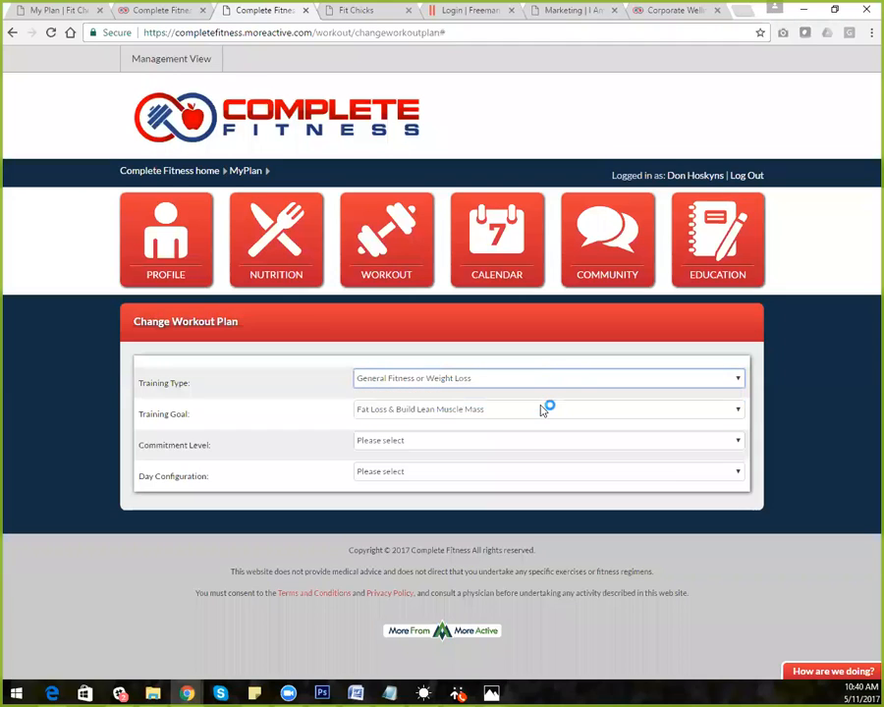
{"action": "left_click", "coordinate": [527, 412]}
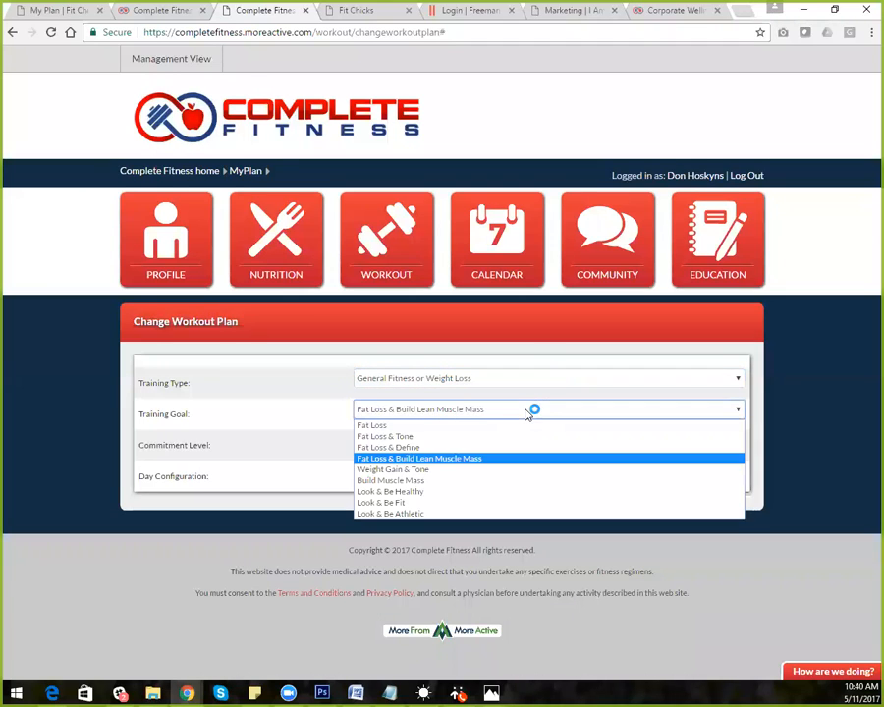
{"action": "left_click", "coordinate": [521, 437]}
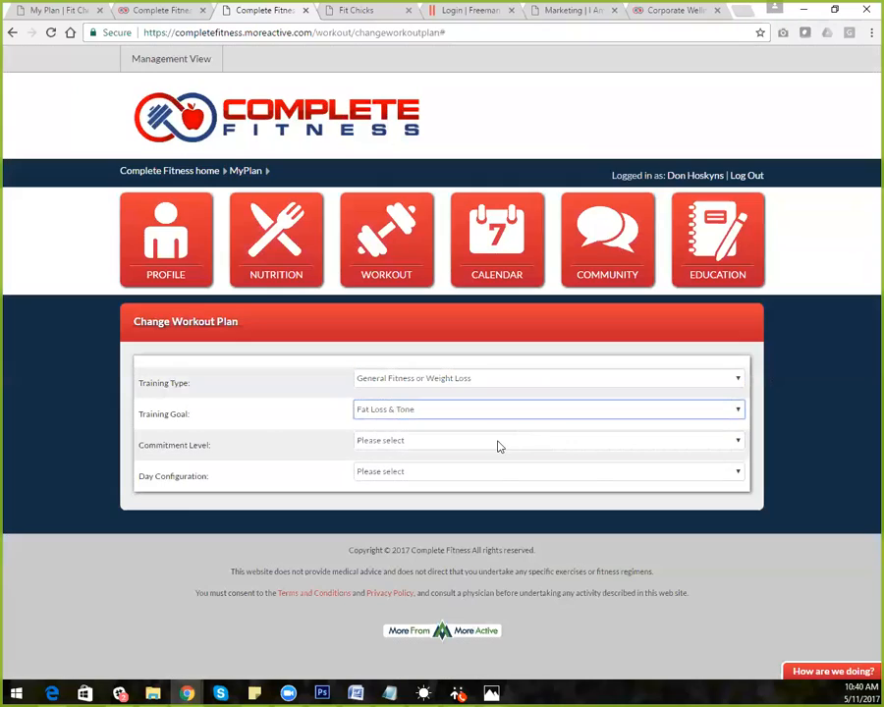
{"action": "left_click", "coordinate": [498, 446]}
{"action": "left_click", "coordinate": [536, 412]}
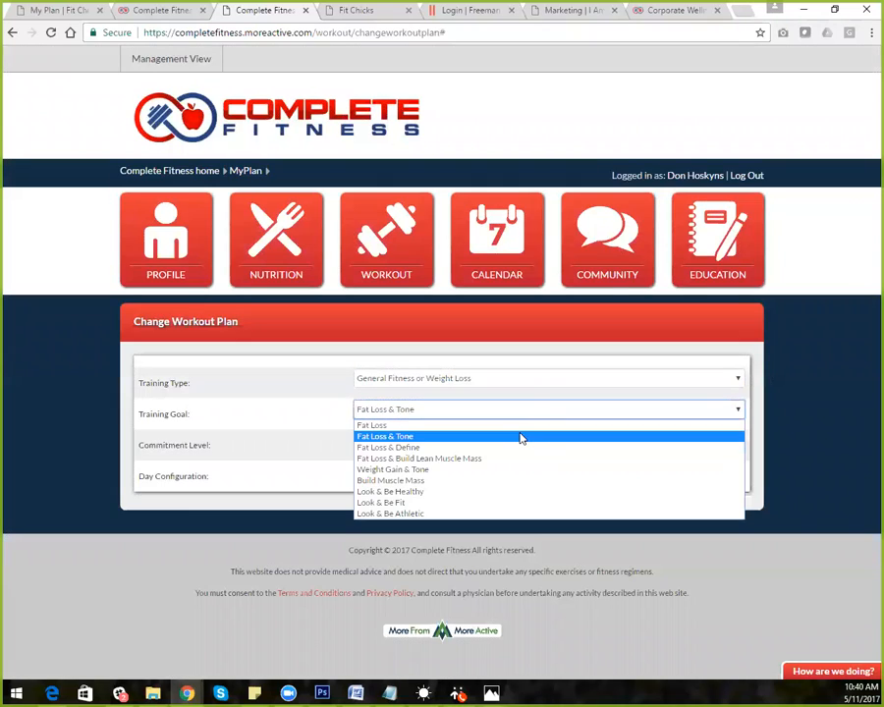
{"action": "left_click", "coordinate": [521, 437]}
Set the commitment to 3 Days per week, training on m, w, f
{"action": "left_click", "coordinate": [507, 440]}
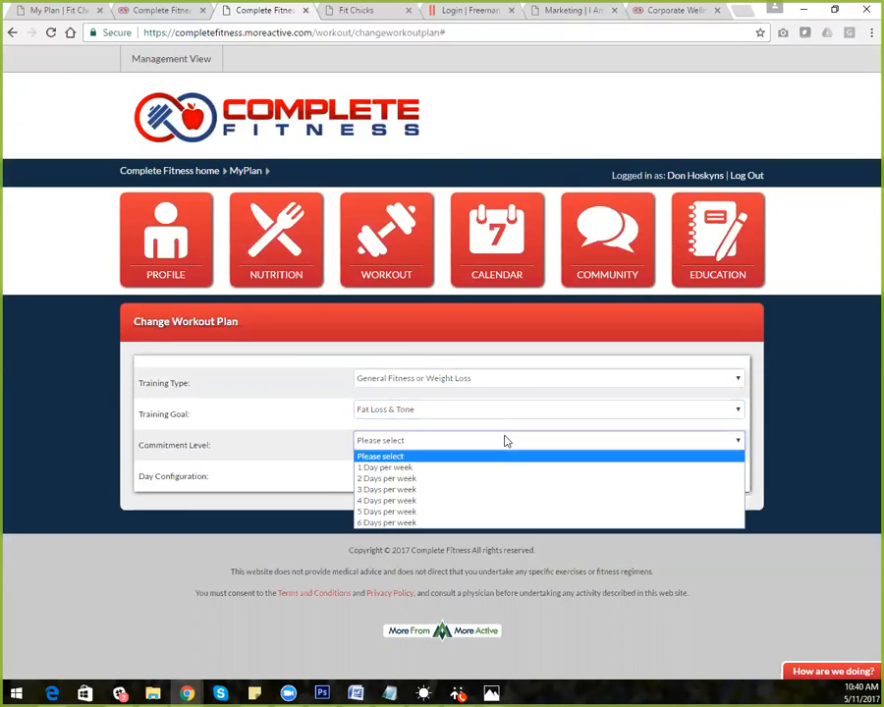
{"action": "left_click", "coordinate": [492, 490]}
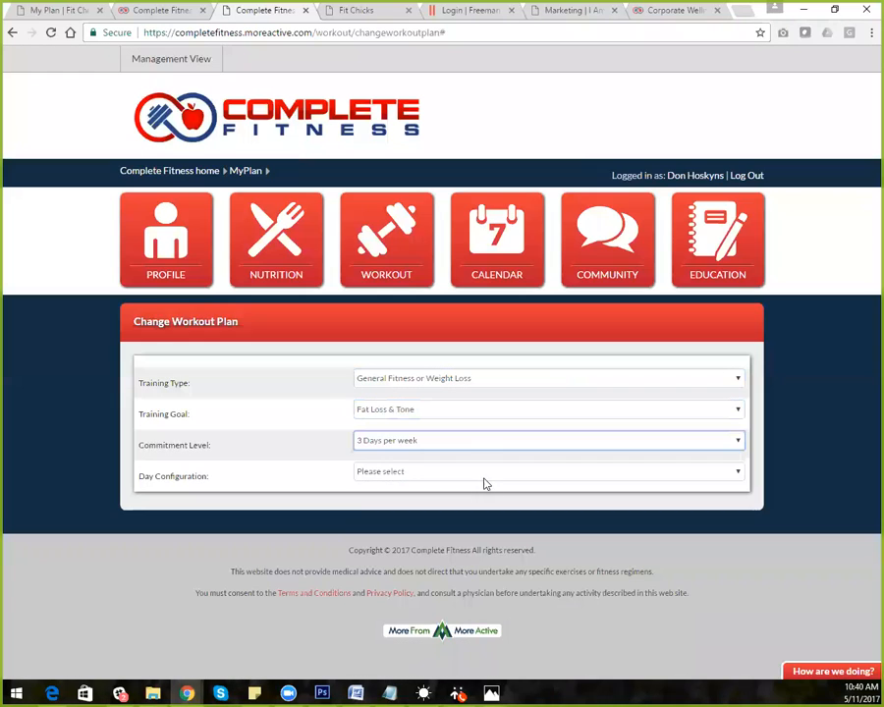
{"action": "left_click", "coordinate": [485, 477]}
{"action": "left_click", "coordinate": [485, 477]}
{"action": "left_click", "coordinate": [494, 445]}
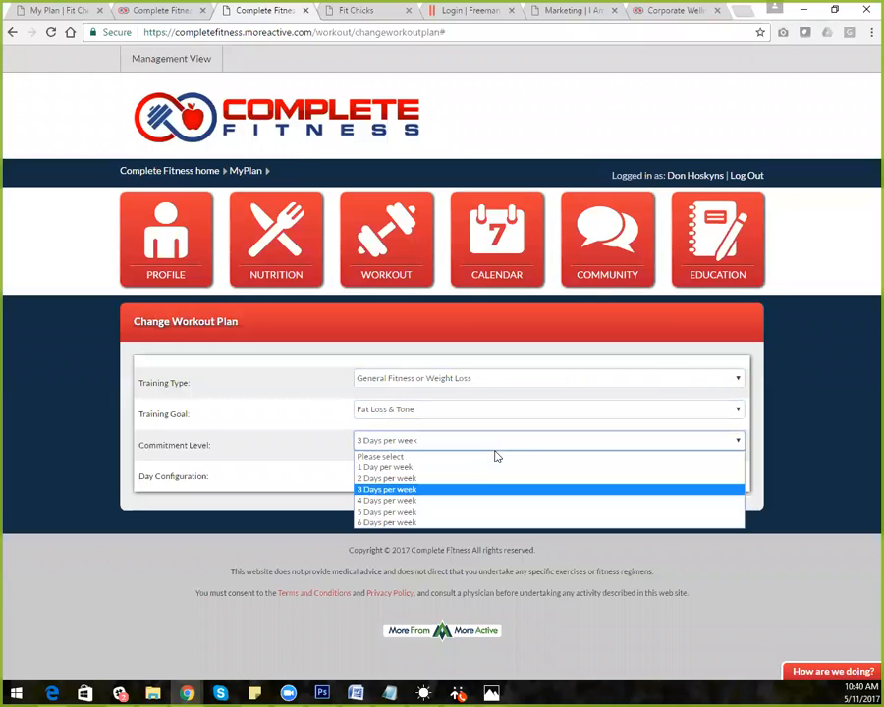
{"action": "left_click", "coordinate": [469, 492]}
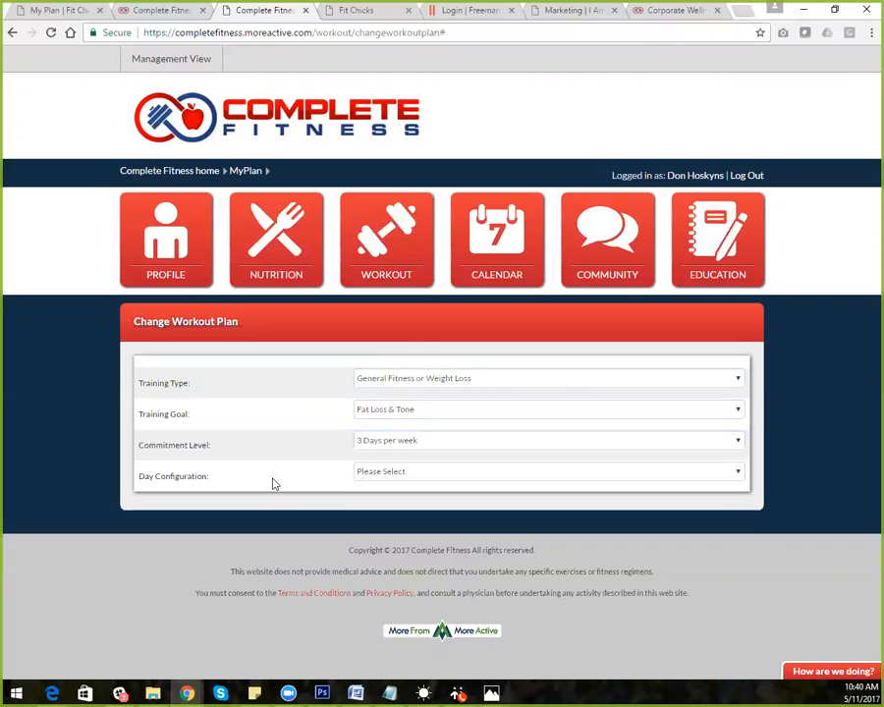
{"action": "left_click", "coordinate": [404, 476]}
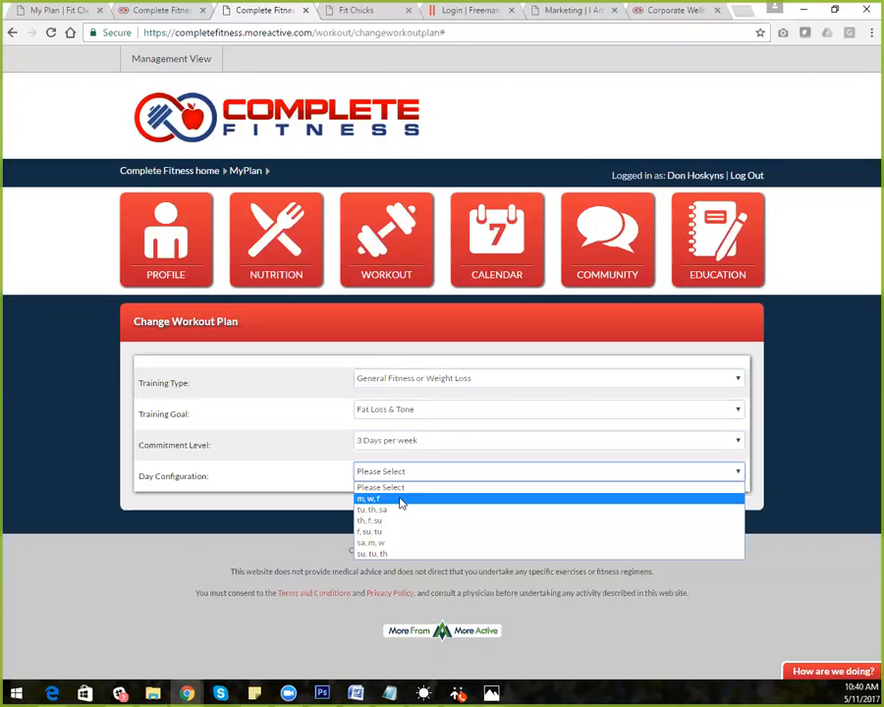
{"action": "left_click", "coordinate": [403, 499]}
Select the Fat Loss and Tone - Level 3 (Advanced) Gym program, 8 weeks at 40 minutes, from the list
{"action": "scroll", "coordinate": [864, 384], "scroll_direction": "down", "scroll_amount": 3}
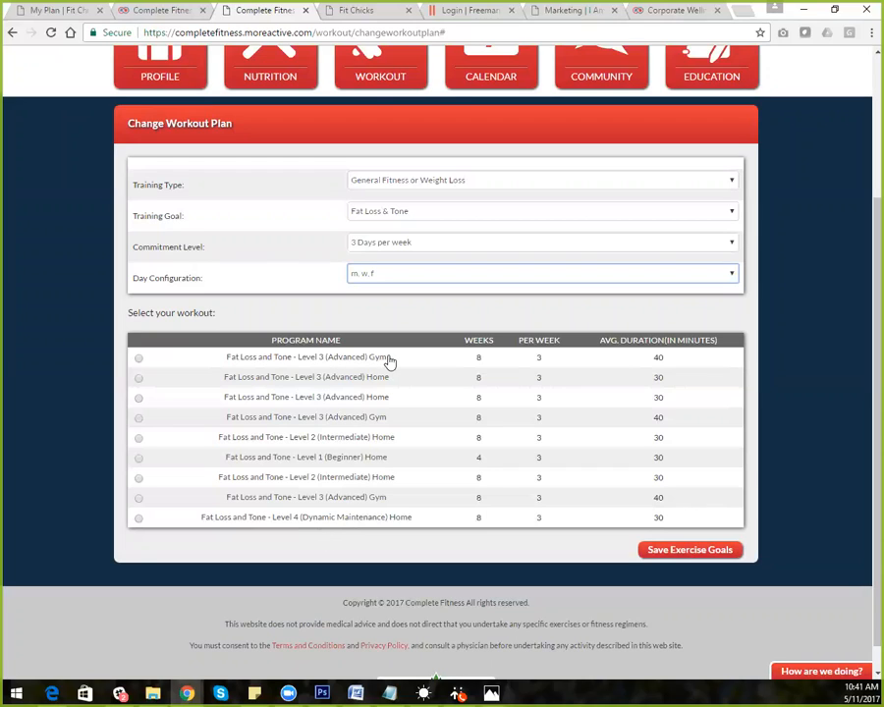
{"action": "left_click", "coordinate": [354, 363]}
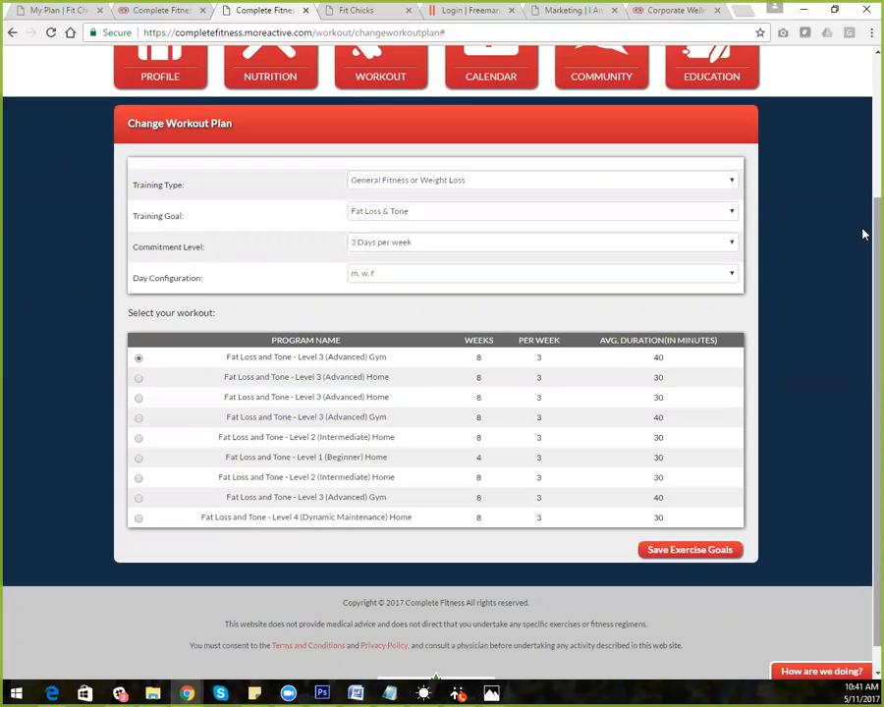
{"action": "scroll", "coordinate": [863, 217], "scroll_direction": "up", "scroll_amount": 3}
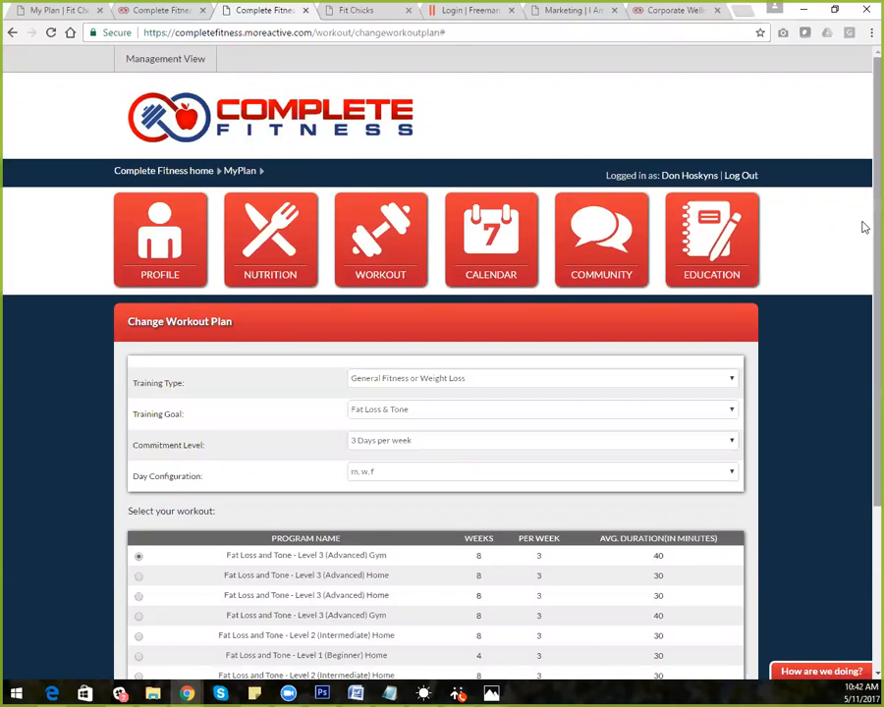
{"action": "scroll", "coordinate": [864, 279], "scroll_direction": "down", "scroll_amount": 1}
{"action": "scroll", "coordinate": [863, 279], "scroll_direction": "down", "scroll_amount": 1}
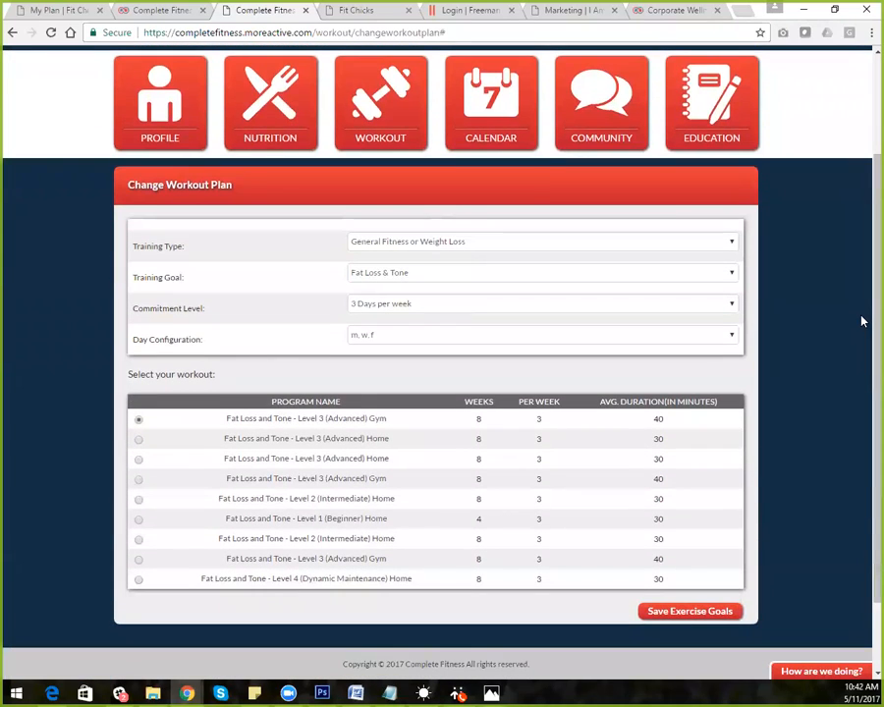
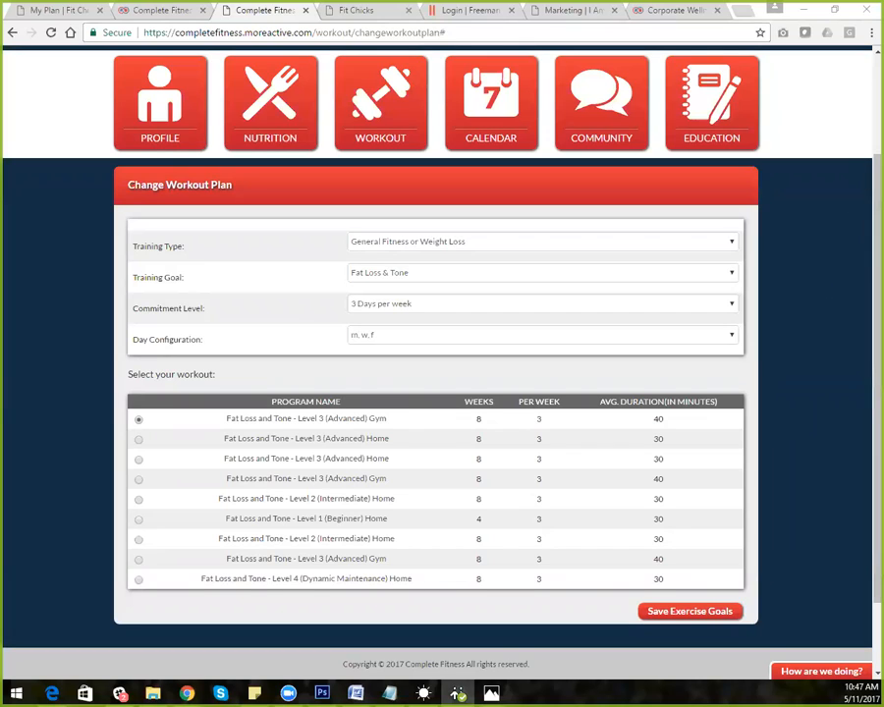
Pick the fourth program, Fat Loss and Tone - Level 3 (Advanced) Gym, and save the exercise goals
{"action": "left_click", "coordinate": [138, 480]}
{"action": "left_click", "coordinate": [676, 609]}
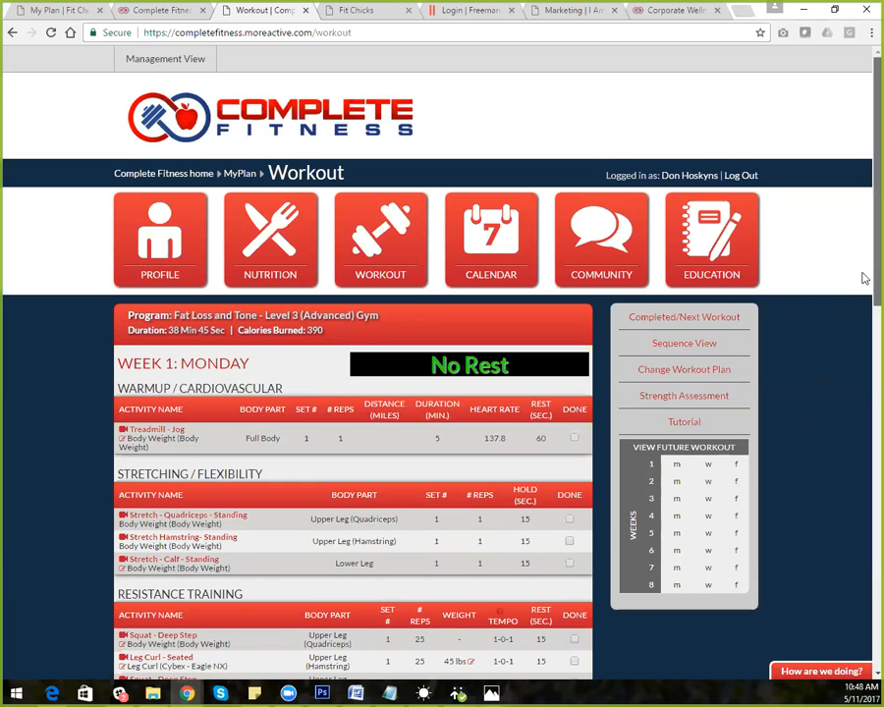
{"action": "left_click_drag", "start_coordinate": [864, 279], "coordinate": [863, 365]}
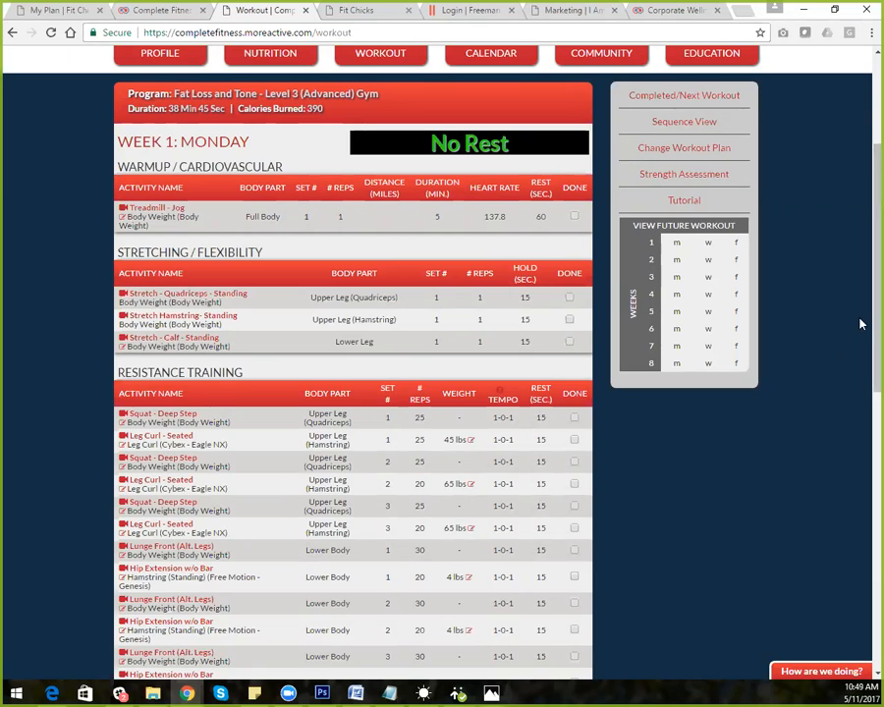
{"action": "scroll", "coordinate": [862, 285], "scroll_direction": "up", "scroll_amount": 2}
{"action": "scroll", "coordinate": [864, 252], "scroll_direction": "up", "scroll_amount": 1}
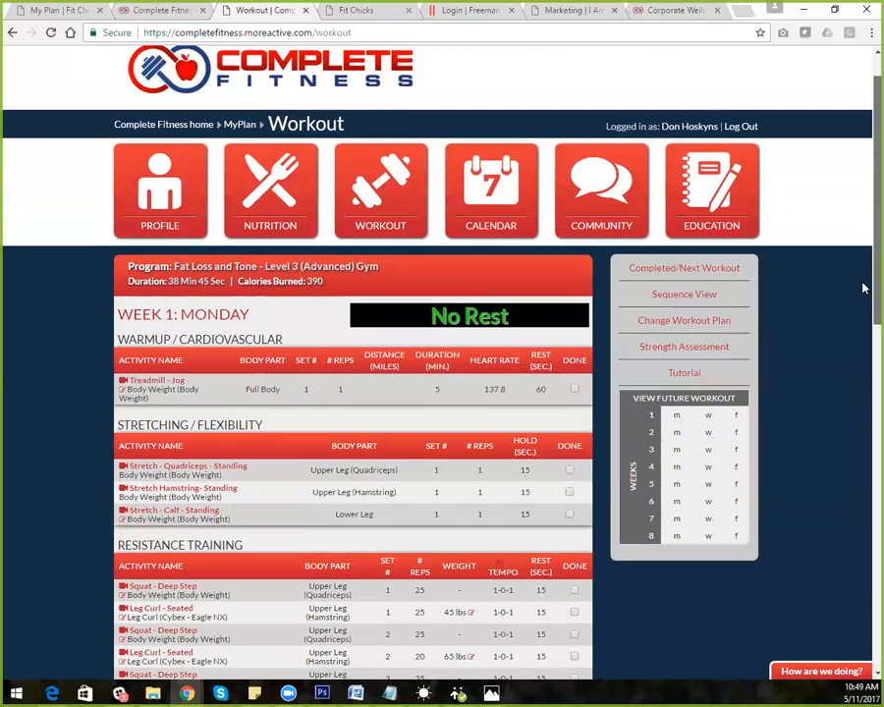
{"action": "scroll", "coordinate": [863, 294], "scroll_direction": "down", "scroll_amount": 5}
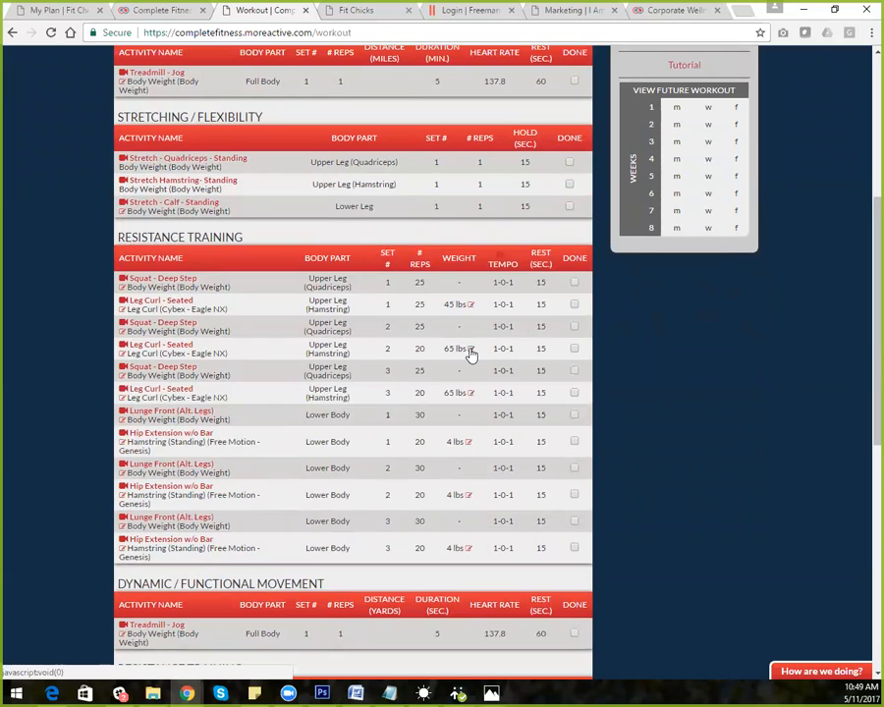
Change the third Leg Curl set's weight from 65 to 85 lbs and save it
{"action": "left_click", "coordinate": [470, 350]}
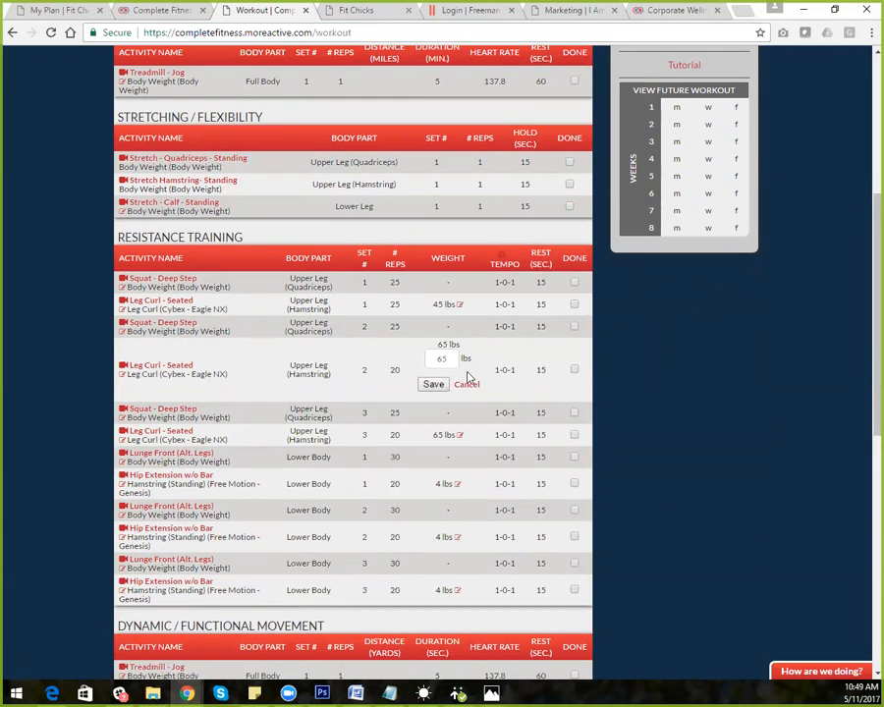
{"action": "left_click", "coordinate": [467, 385]}
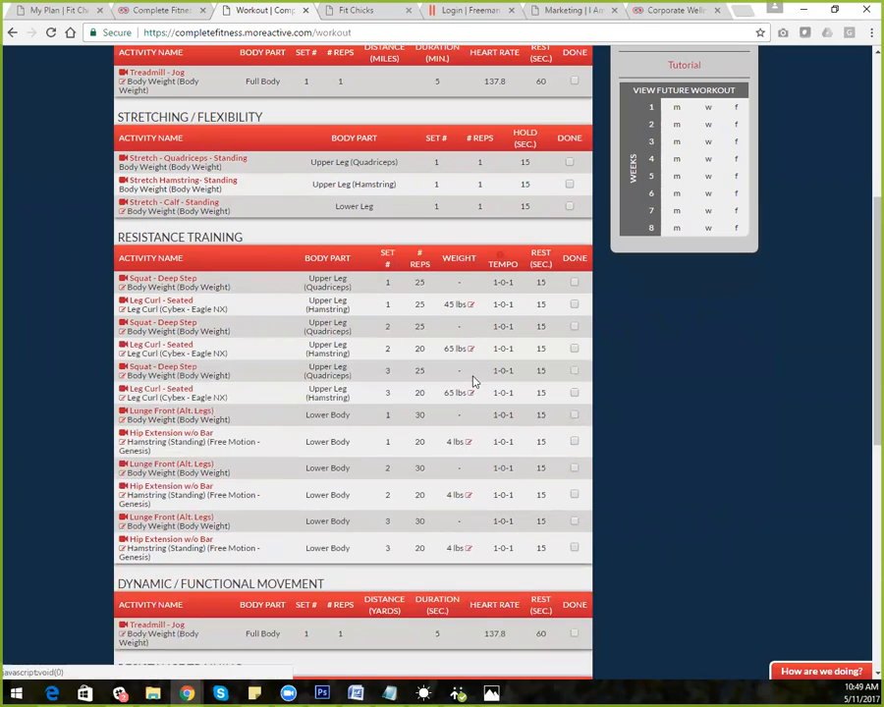
{"action": "left_click", "coordinate": [469, 497]}
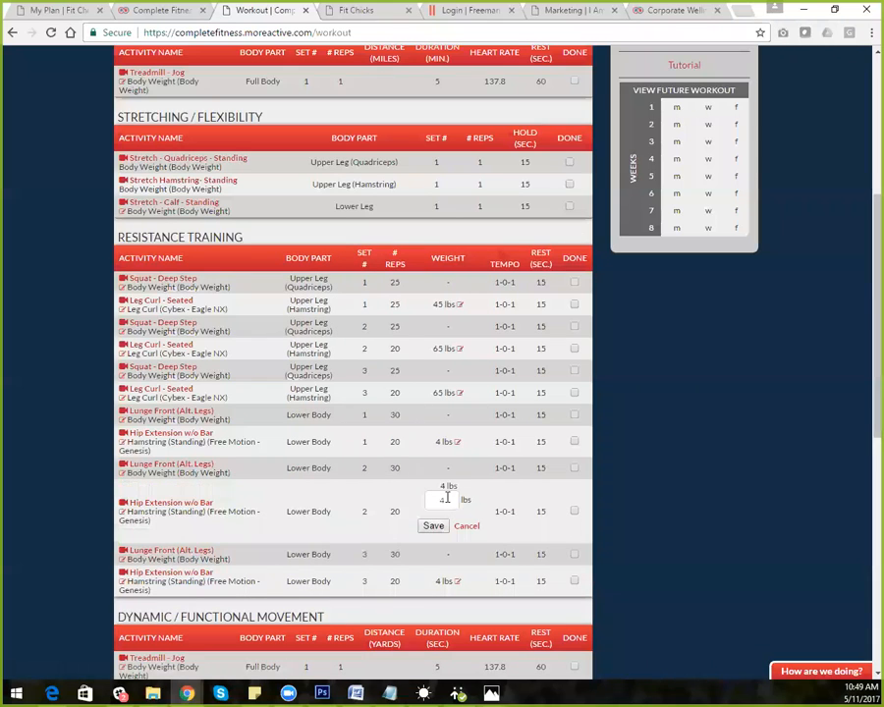
{"action": "left_click", "coordinate": [458, 393]}
{"action": "left_click_drag", "start_coordinate": [453, 402], "coordinate": [424, 407]}
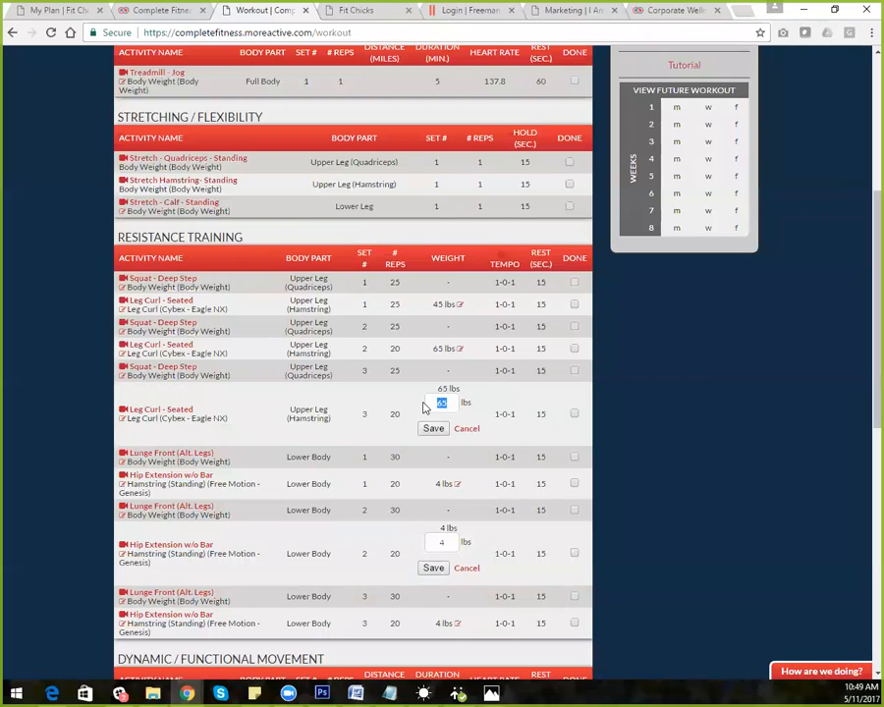
{"action": "type", "text": "85"}
{"action": "left_click", "coordinate": [437, 431]}
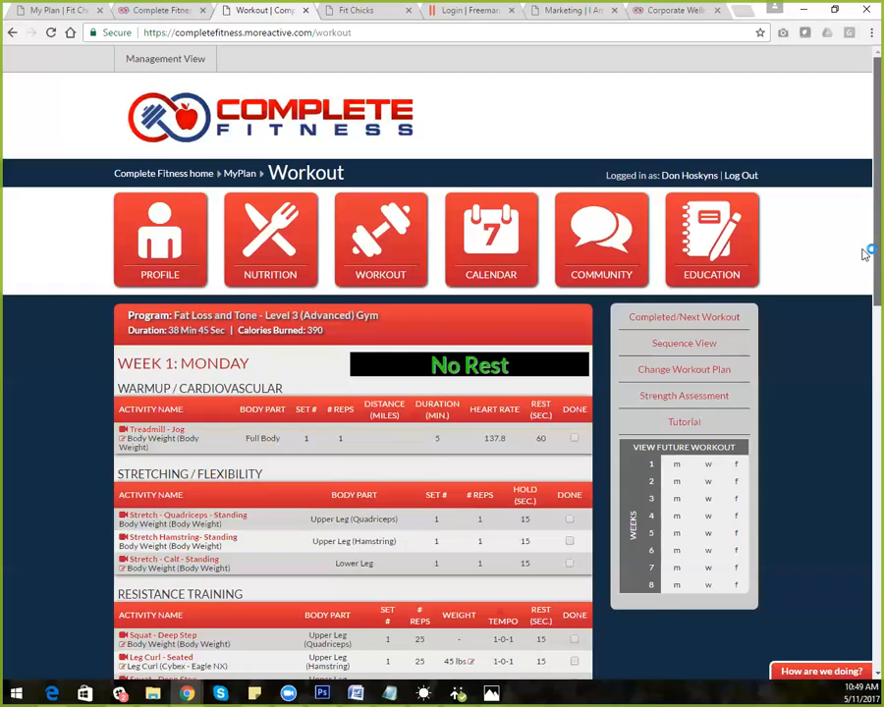
{"action": "scroll", "coordinate": [867, 324], "scroll_direction": "down", "scroll_amount": 3}
{"action": "scroll", "coordinate": [864, 389], "scroll_direction": "down", "scroll_amount": 5}
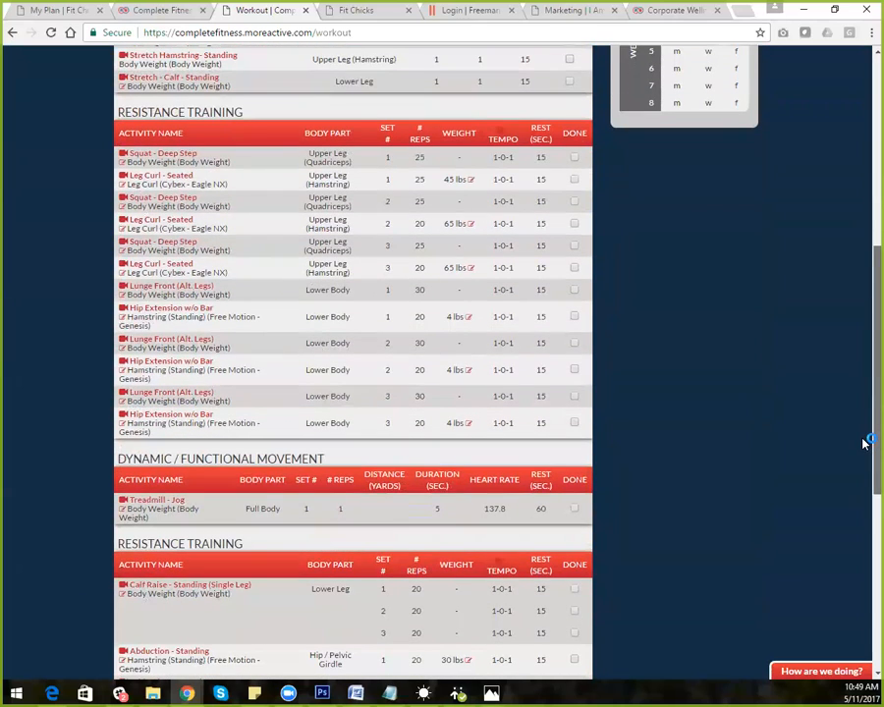
{"action": "double_click", "coordinate": [449, 268]}
{"action": "scroll", "coordinate": [864, 320], "scroll_direction": "up", "scroll_amount": 5}
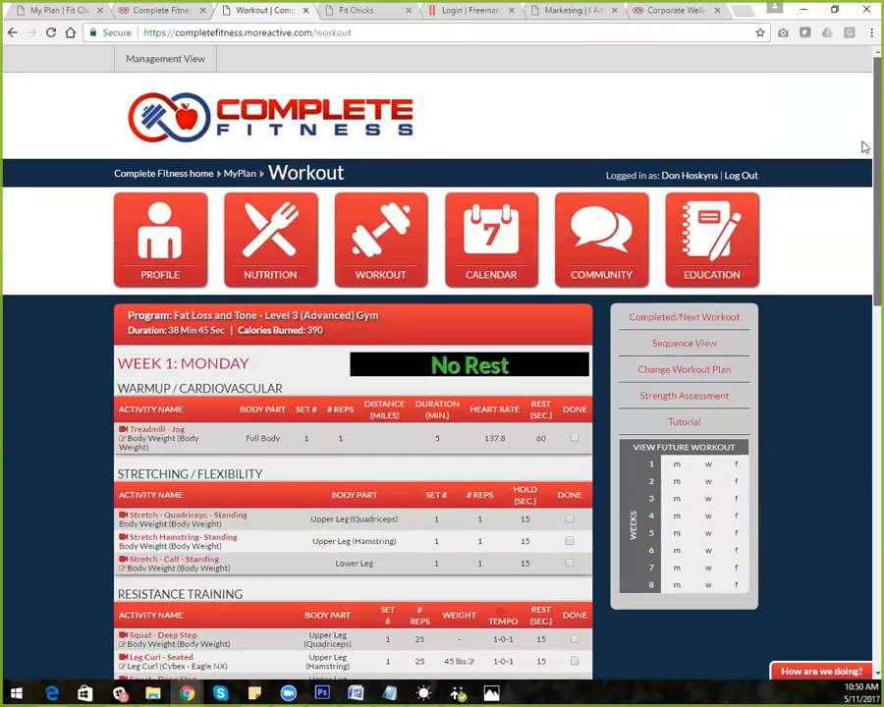
{"action": "scroll", "coordinate": [860, 197], "scroll_direction": "down", "scroll_amount": 4}
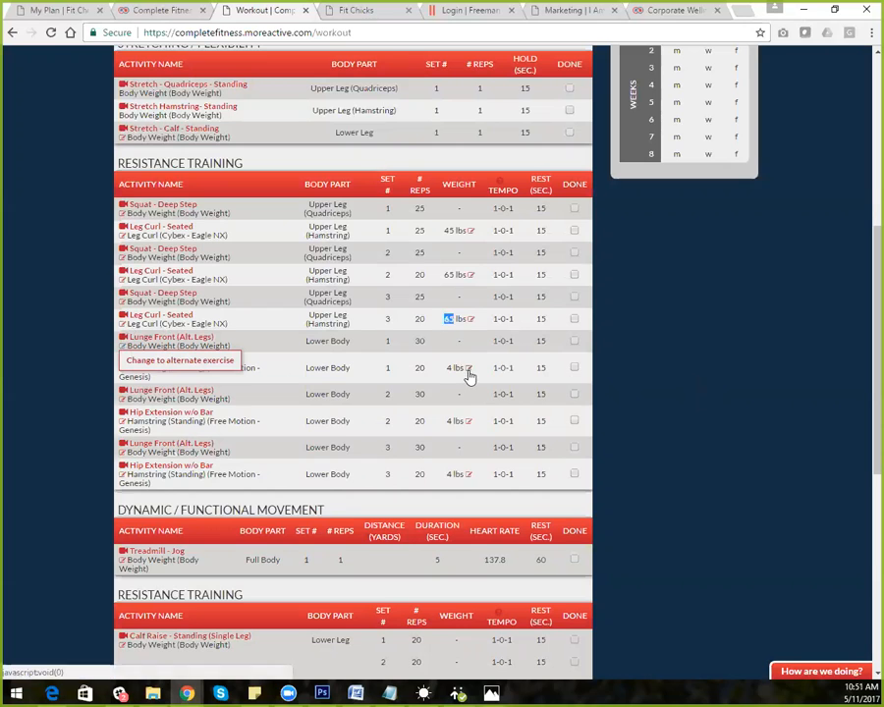
{"action": "left_click", "coordinate": [179, 366]}
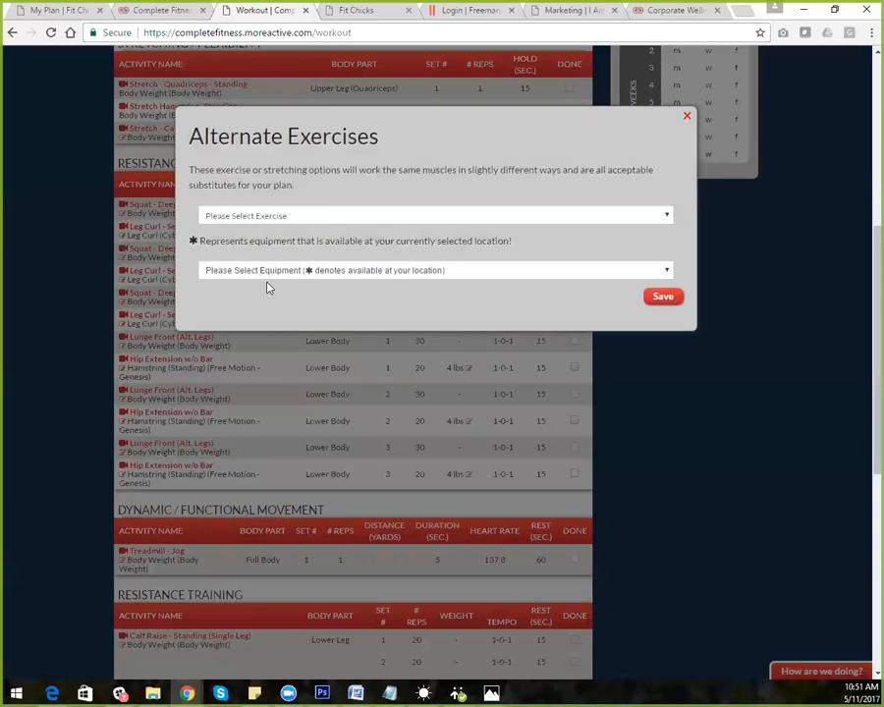
{"action": "left_click", "coordinate": [326, 216]}
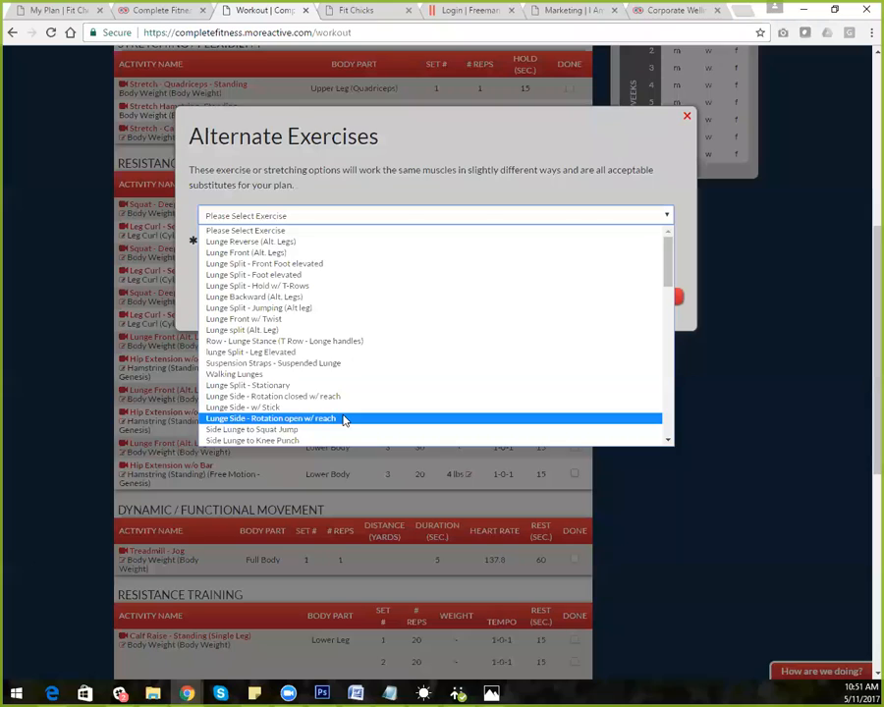
{"action": "left_click", "coordinate": [330, 312]}
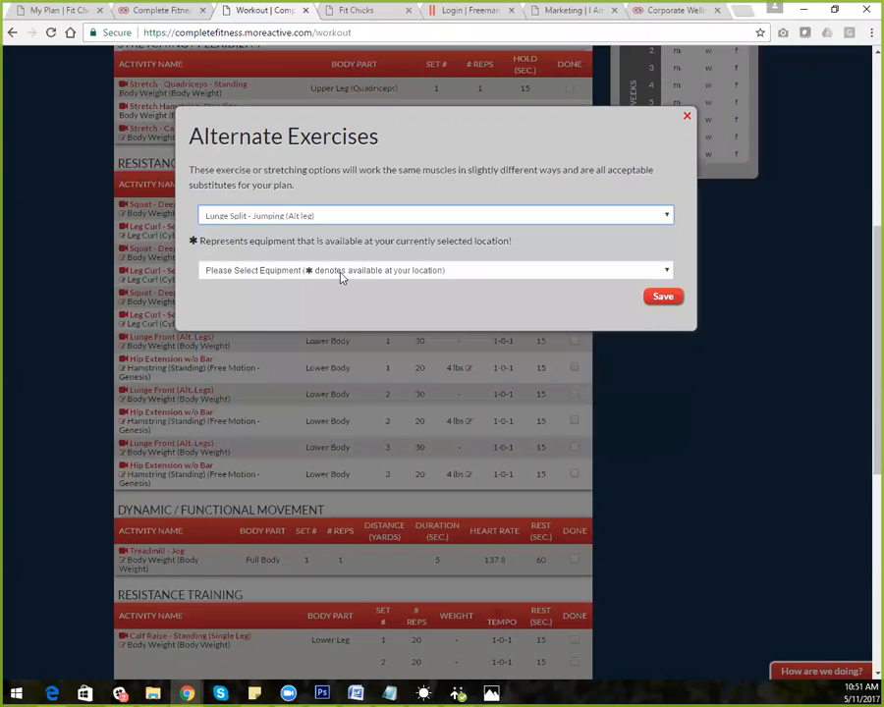
{"action": "left_click", "coordinate": [341, 275]}
{"action": "left_click", "coordinate": [349, 217]}
{"action": "left_click", "coordinate": [348, 218]}
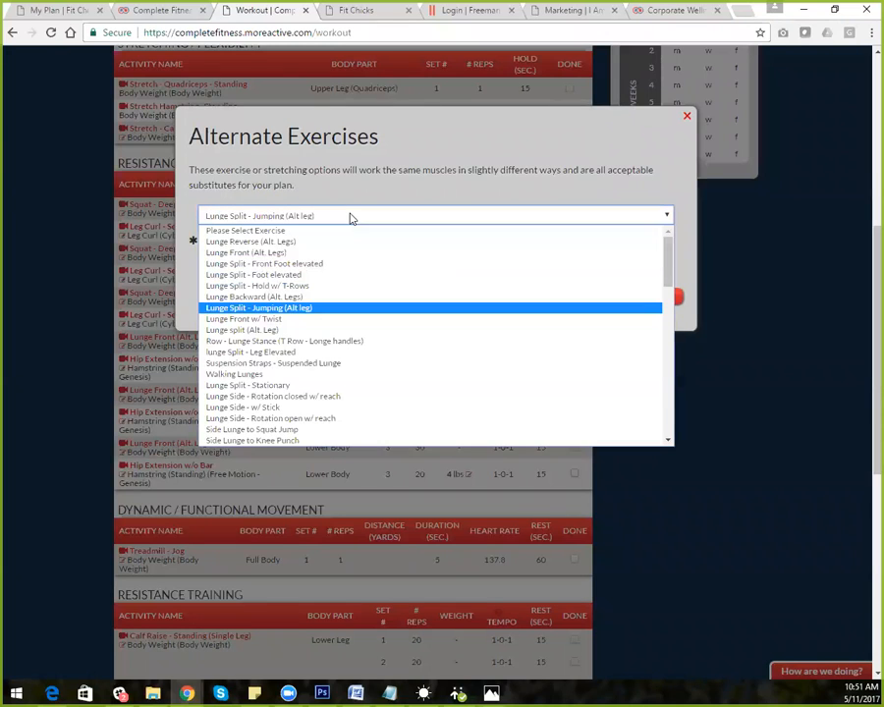
{"action": "left_click", "coordinate": [309, 375]}
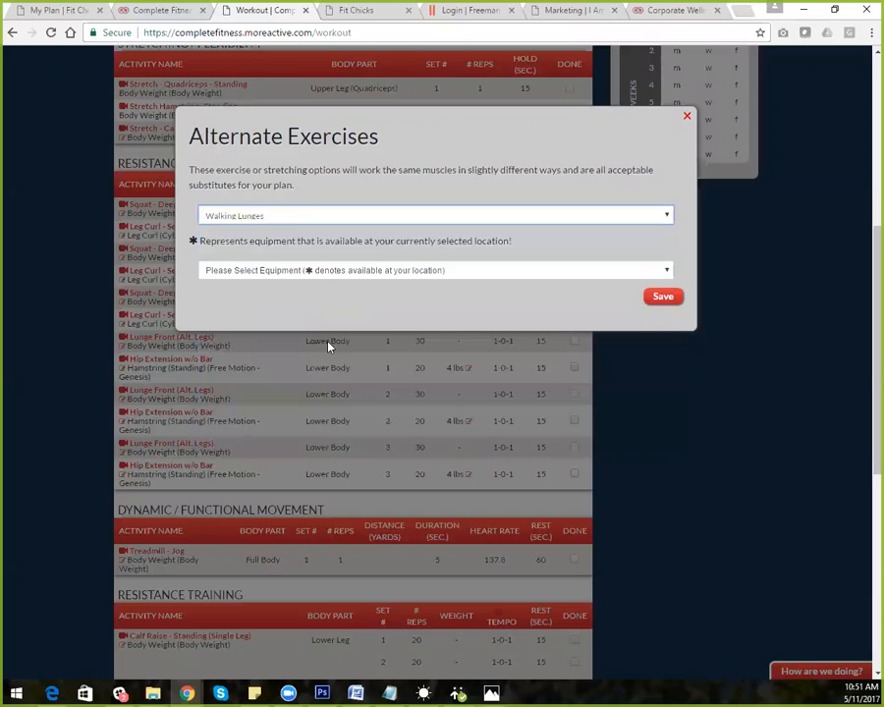
{"action": "left_click", "coordinate": [378, 272]}
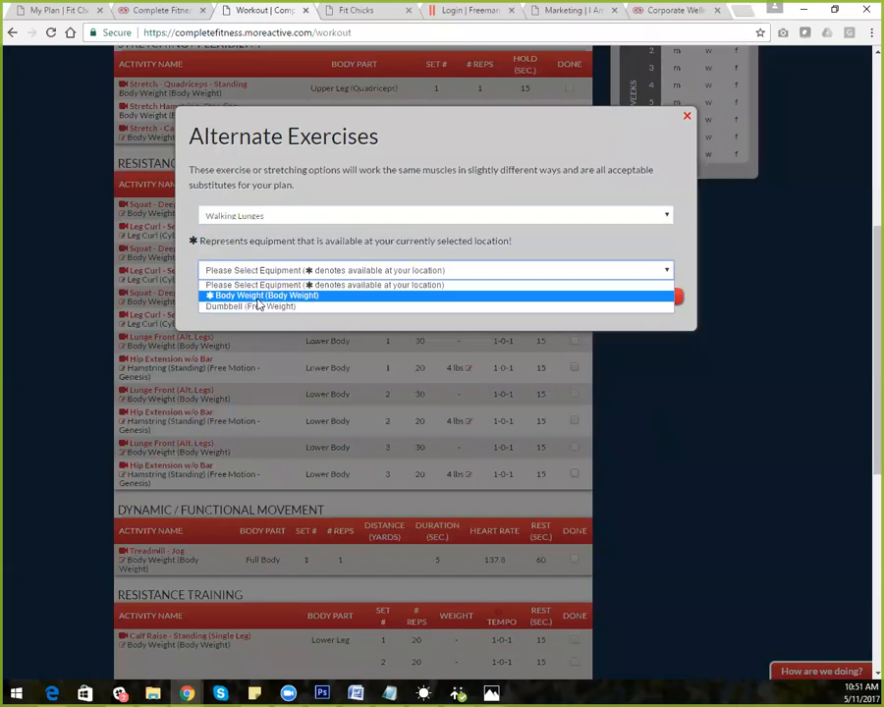
{"action": "left_click", "coordinate": [324, 214]}
{"action": "left_click", "coordinate": [322, 217]}
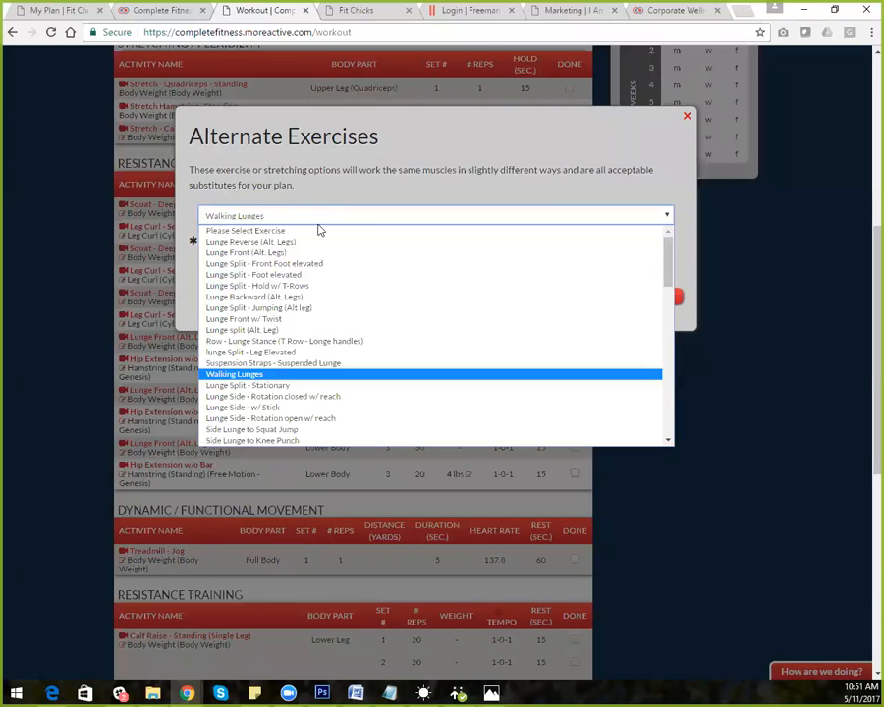
{"action": "left_click", "coordinate": [315, 243]}
{"action": "left_click", "coordinate": [324, 271]}
{"action": "left_click", "coordinate": [329, 216]}
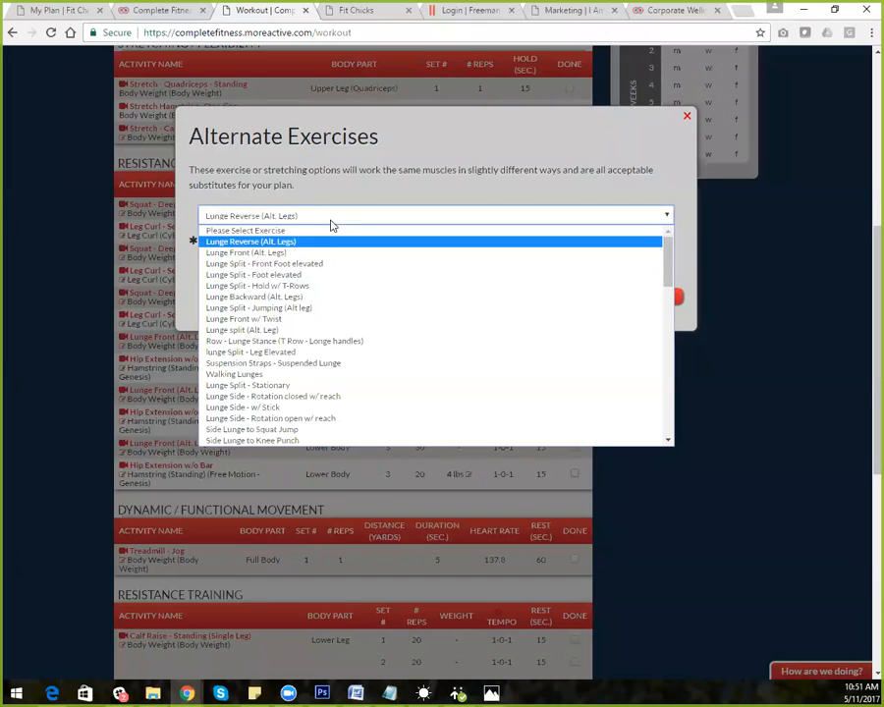
{"action": "left_click", "coordinate": [324, 309]}
{"action": "left_click", "coordinate": [339, 273]}
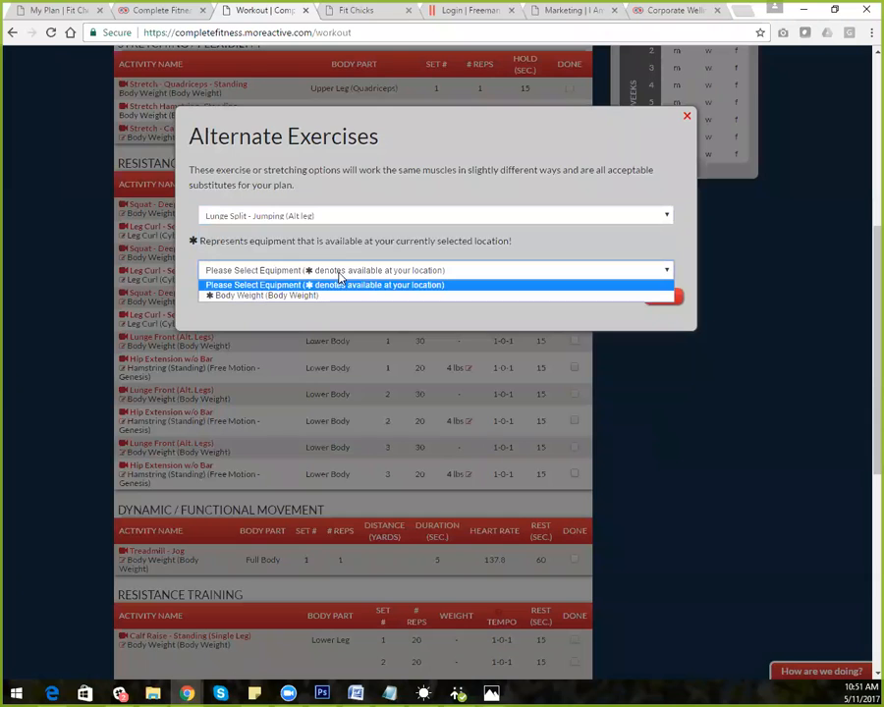
{"action": "left_click", "coordinate": [344, 218]}
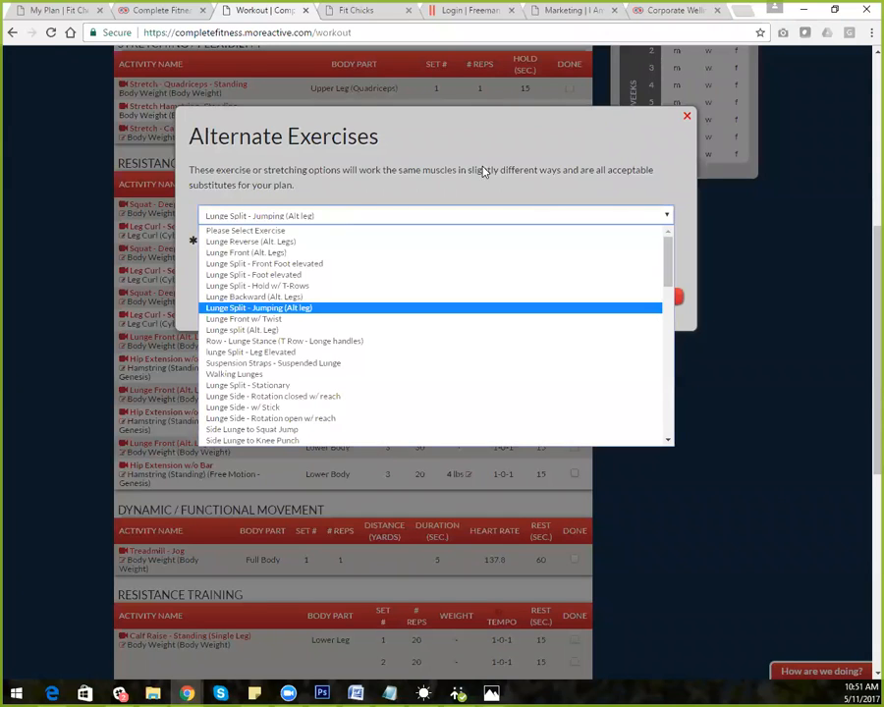
{"action": "left_click", "coordinate": [689, 114]}
{"action": "left_click", "coordinate": [685, 116]}
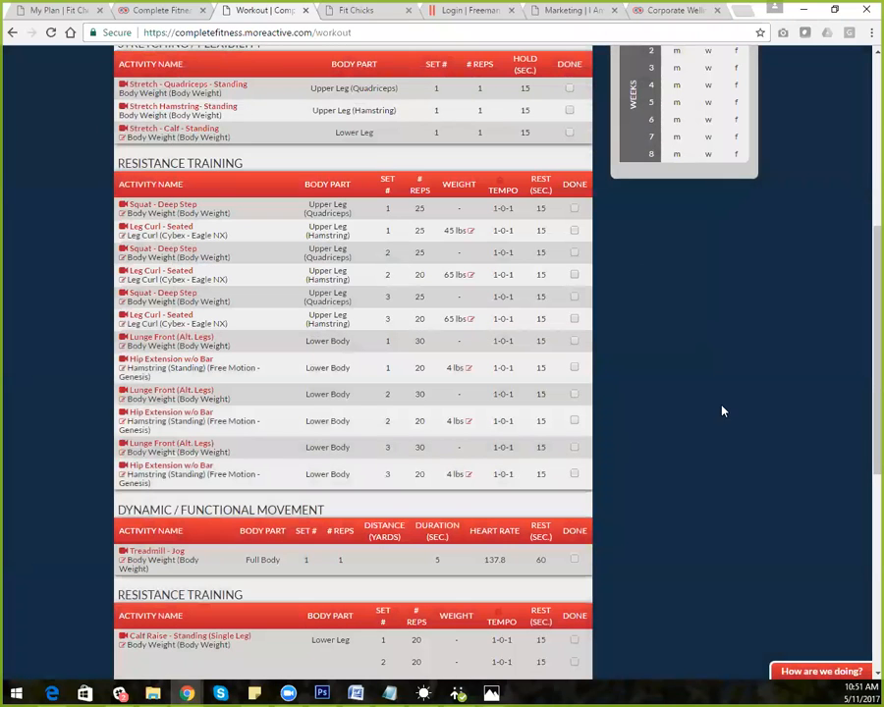
{"action": "scroll", "coordinate": [862, 358], "scroll_direction": "down", "scroll_amount": 5}
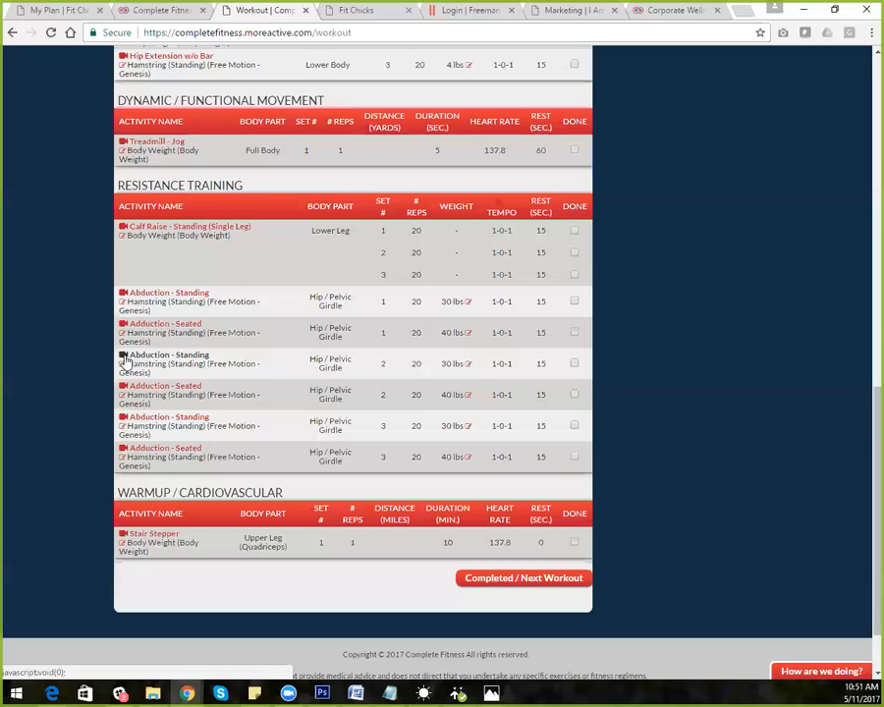
Close the abduction exercise video and choose Adduction - Standing as the alternate exercise, leaving equipment unset
{"action": "left_click", "coordinate": [126, 453]}
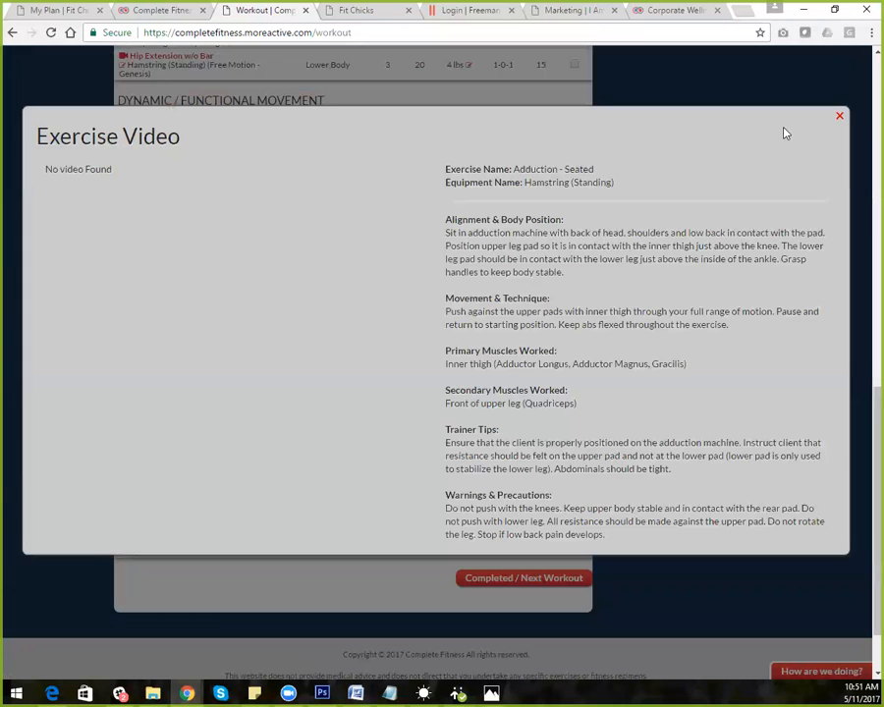
{"action": "left_click", "coordinate": [840, 116]}
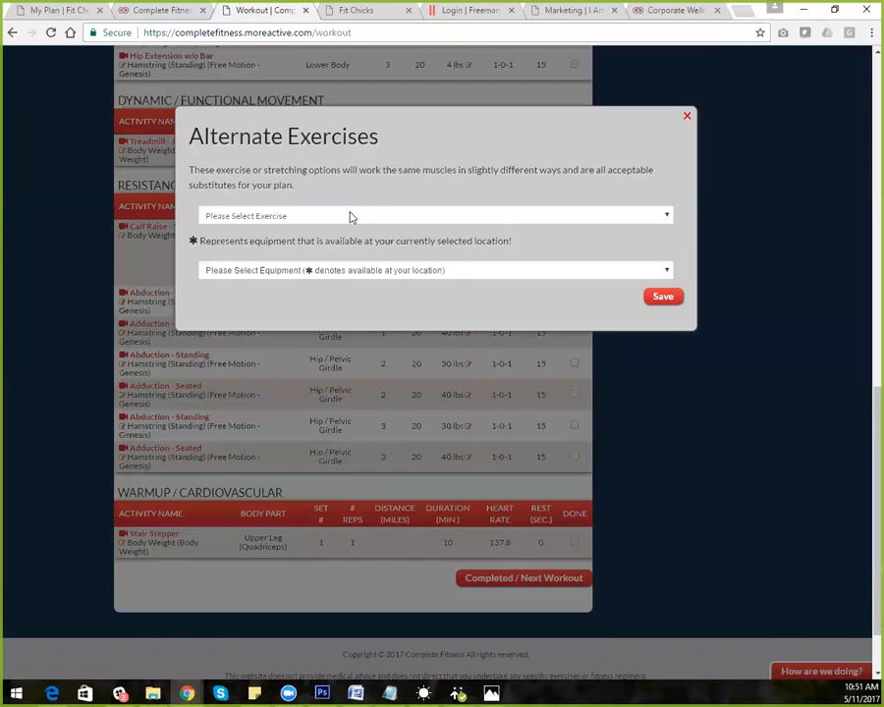
{"action": "left_click", "coordinate": [351, 215]}
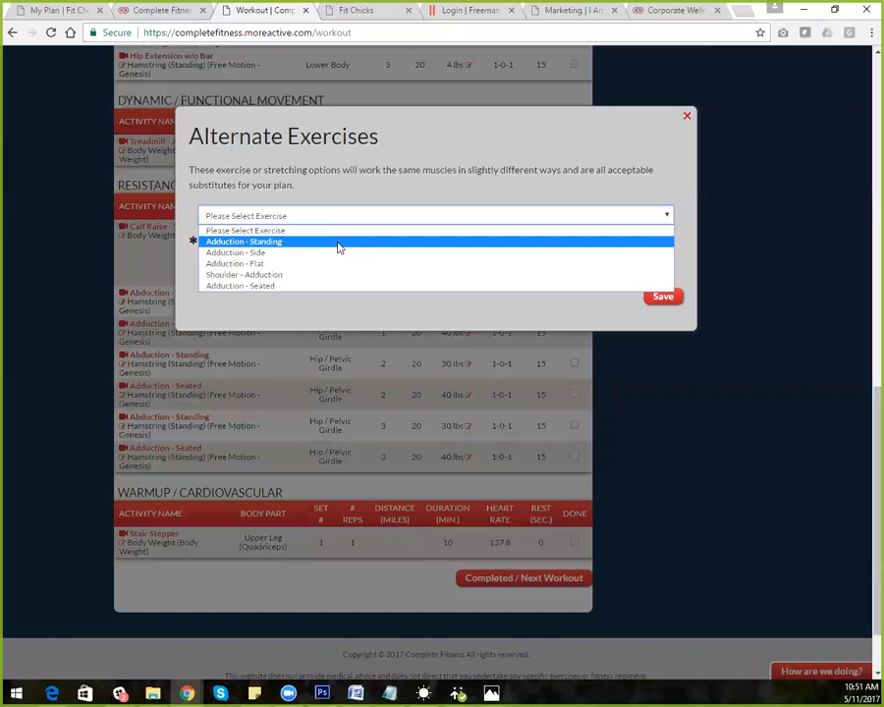
{"action": "left_click", "coordinate": [338, 248]}
{"action": "left_click", "coordinate": [317, 271]}
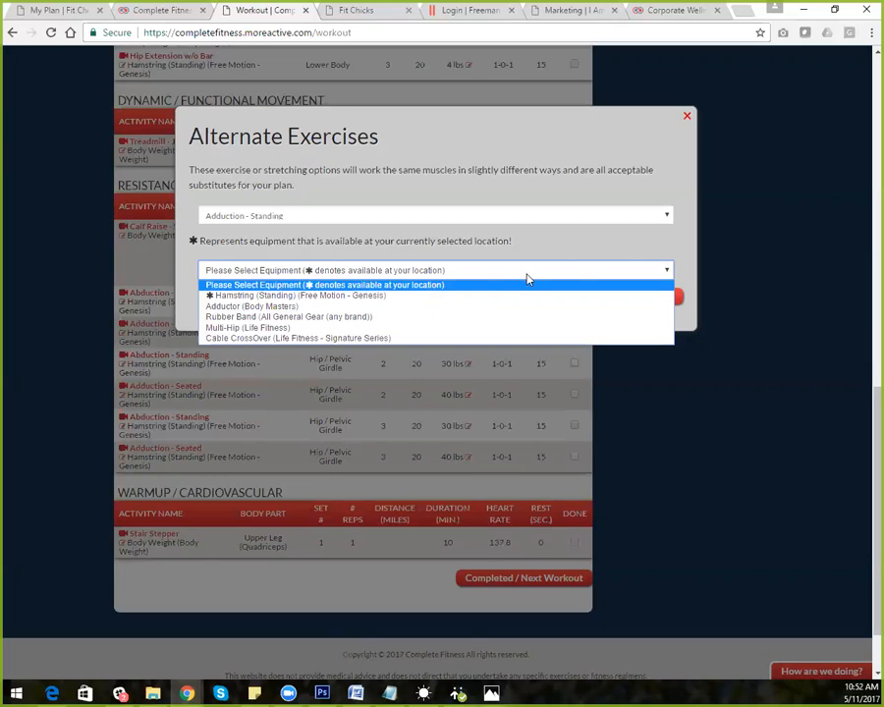
{"action": "left_click", "coordinate": [645, 244]}
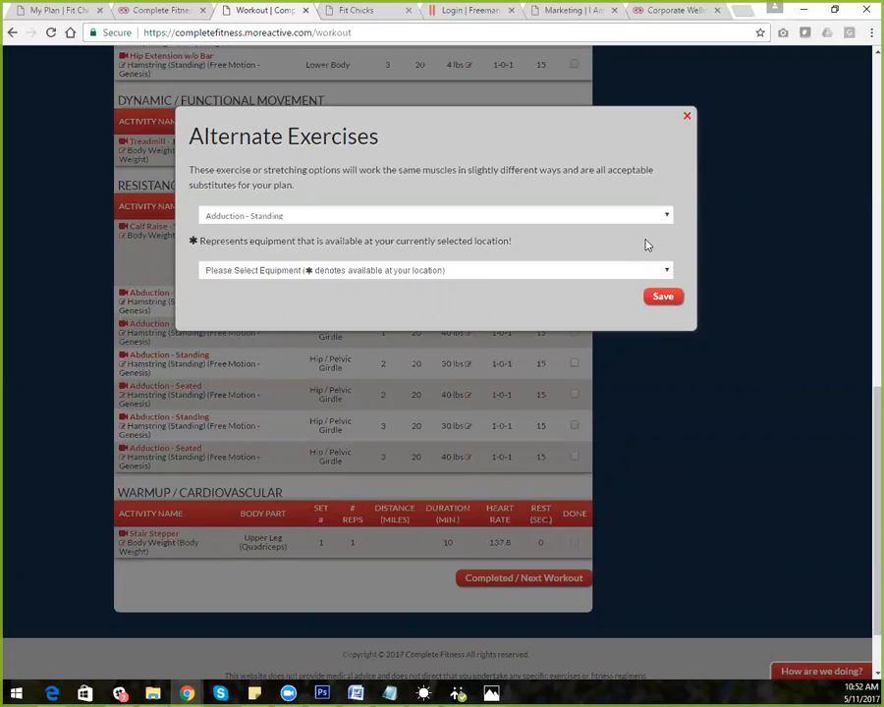
Close the Alternate Exercises dialog without saving and scroll back to the top of the Workout page
{"action": "left_click", "coordinate": [687, 119]}
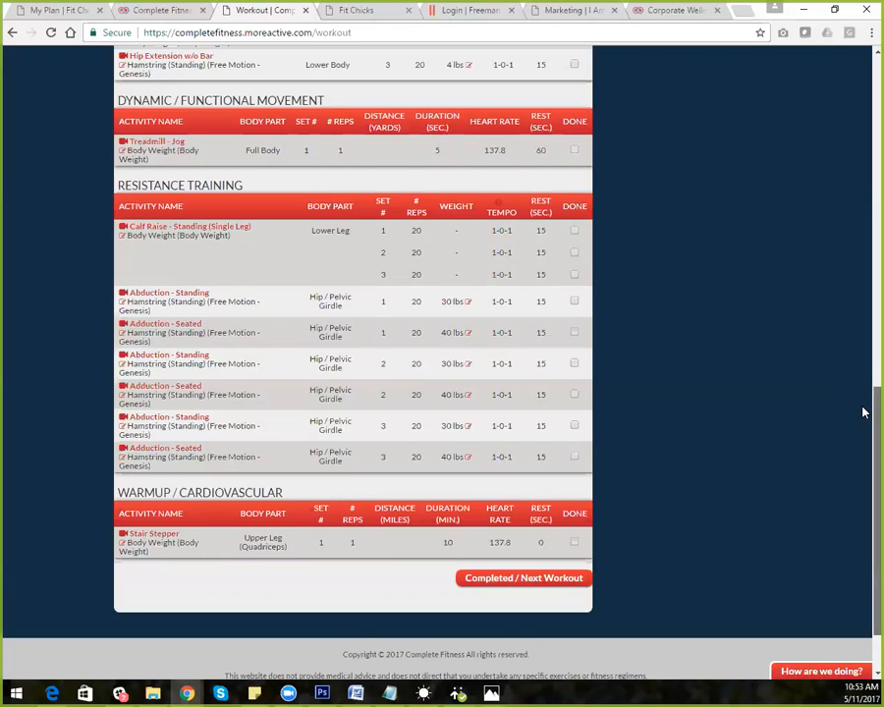
{"action": "scroll", "coordinate": [864, 413], "scroll_direction": "up", "scroll_amount": 10}
{"action": "scroll", "coordinate": [437, 393], "scroll_direction": "up", "scroll_amount": 2}
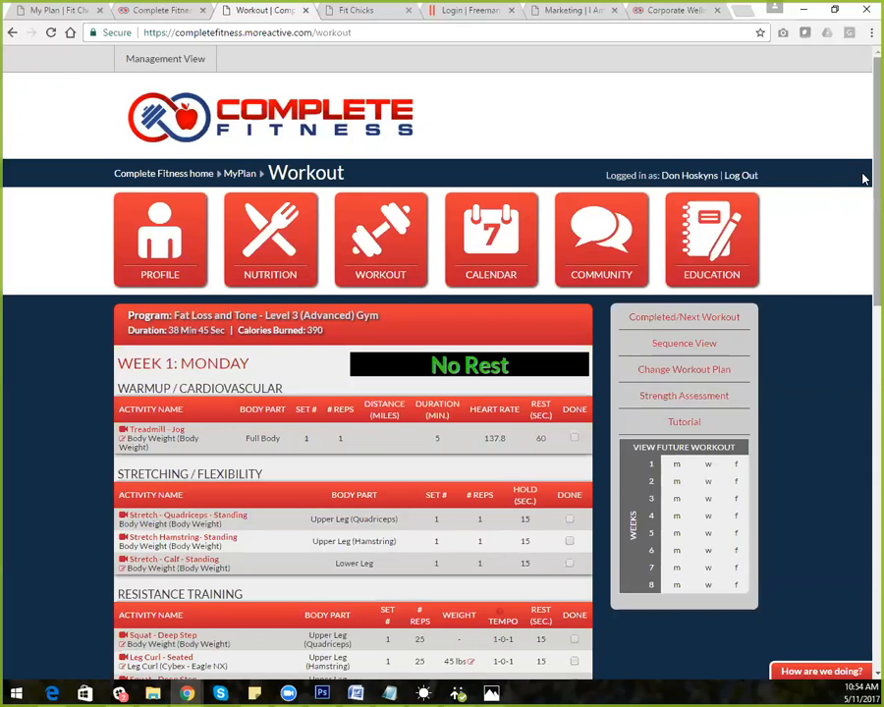
{"action": "left_click_drag", "start_coordinate": [864, 179], "coordinate": [864, 144]}
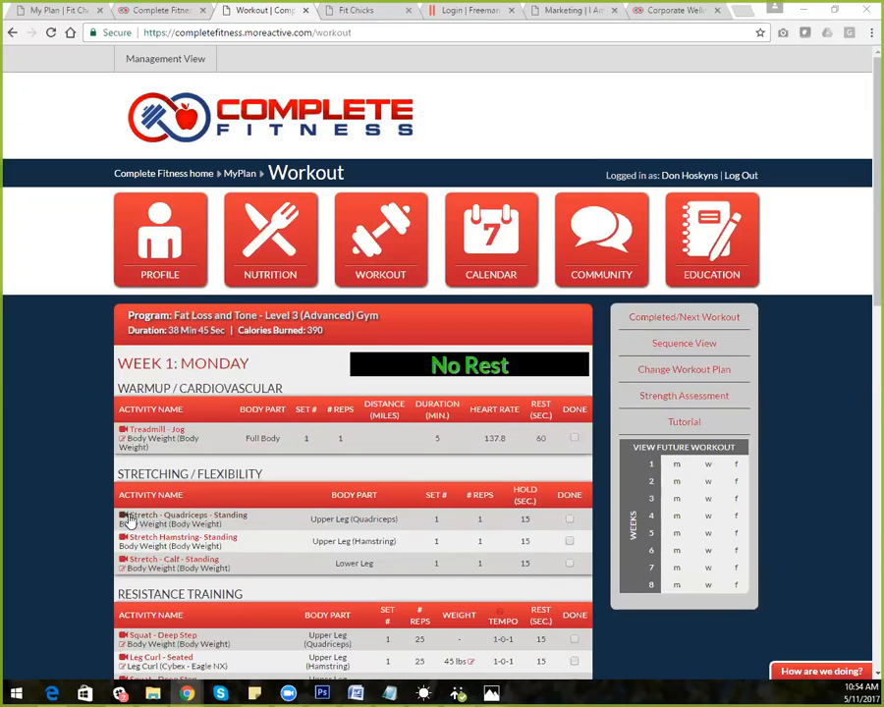
{"action": "scroll", "coordinate": [862, 295], "scroll_direction": "down", "scroll_amount": 2}
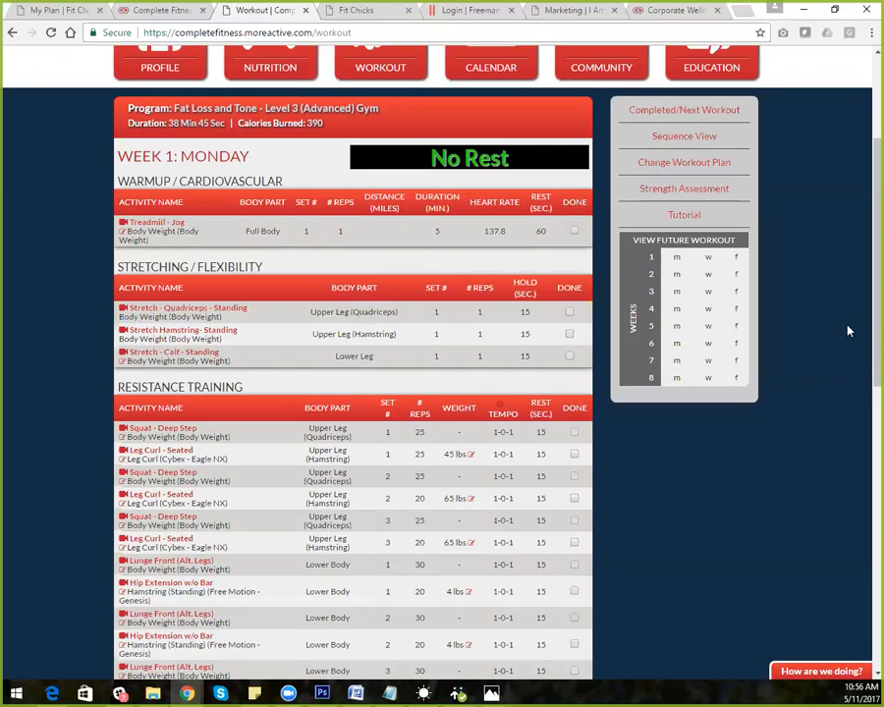
{"action": "scroll", "coordinate": [863, 334], "scroll_direction": "up", "scroll_amount": 3}
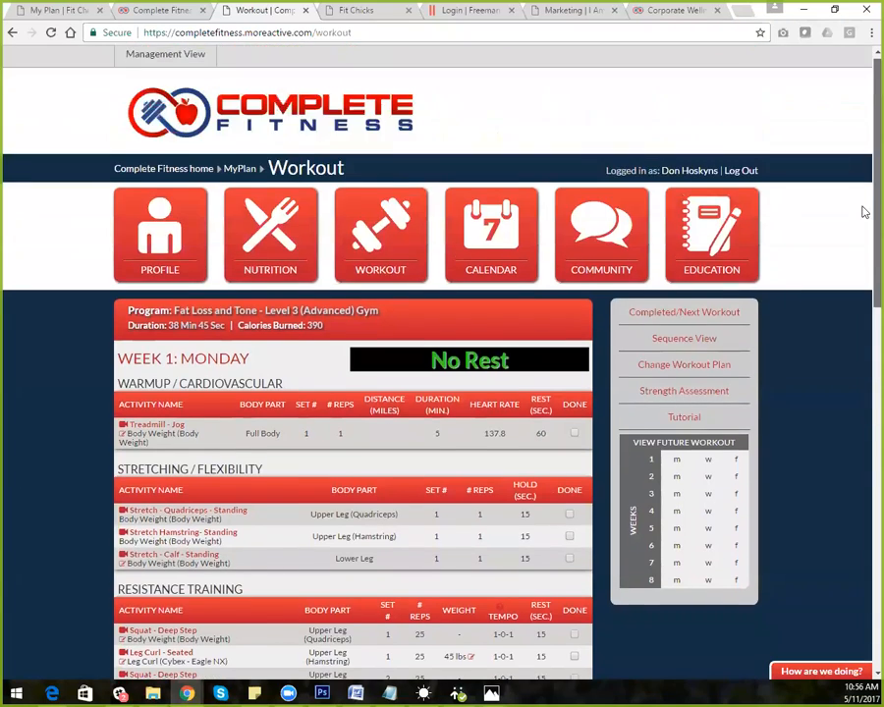
Answer No to all six PAR-Q readiness questions and submit them
{"action": "left_click", "coordinate": [683, 369]}
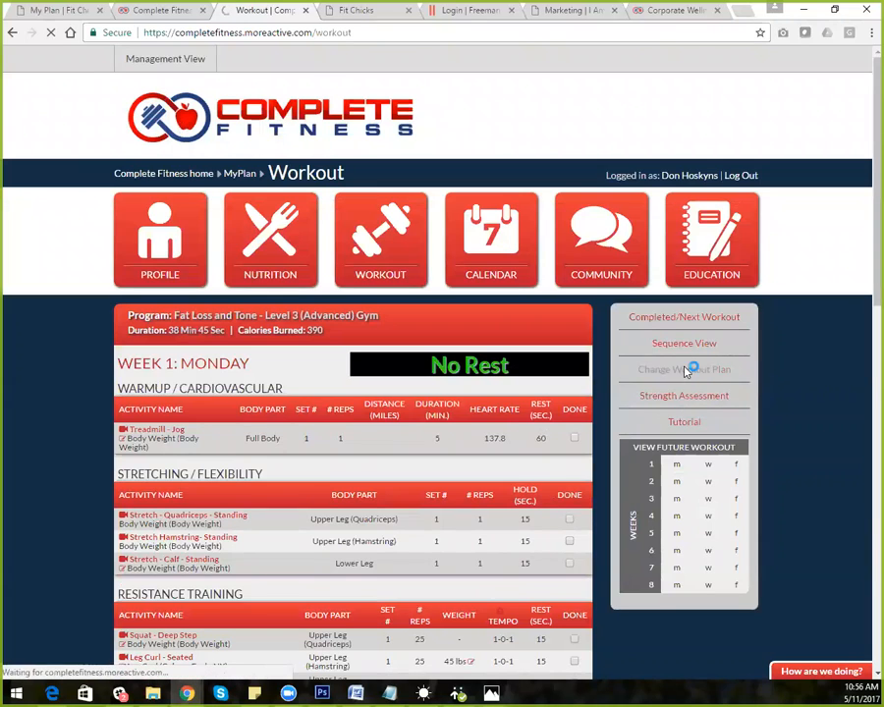
{"action": "left_click", "coordinate": [165, 385]}
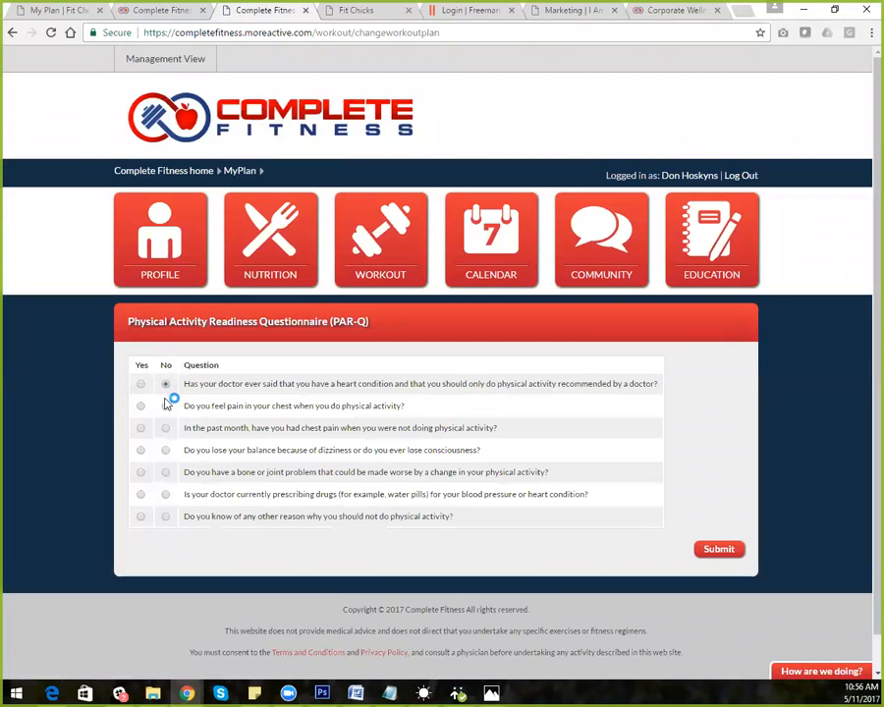
{"action": "left_click", "coordinate": [166, 428]}
{"action": "left_click", "coordinate": [165, 450]}
{"action": "left_click", "coordinate": [165, 473]}
{"action": "left_click", "coordinate": [165, 494]}
{"action": "left_click", "coordinate": [165, 517]}
{"action": "left_click", "coordinate": [728, 551]}
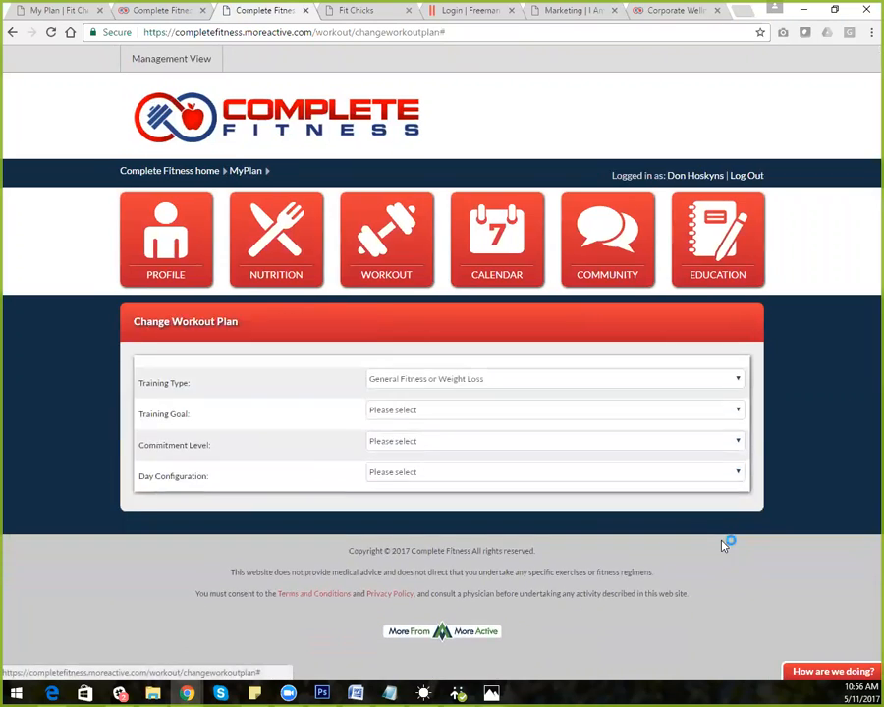
Set General Fitness or Weight Loss, Fat Loss & Tone goal, 3 Days per week on m, w, f
{"action": "left_click", "coordinate": [480, 377]}
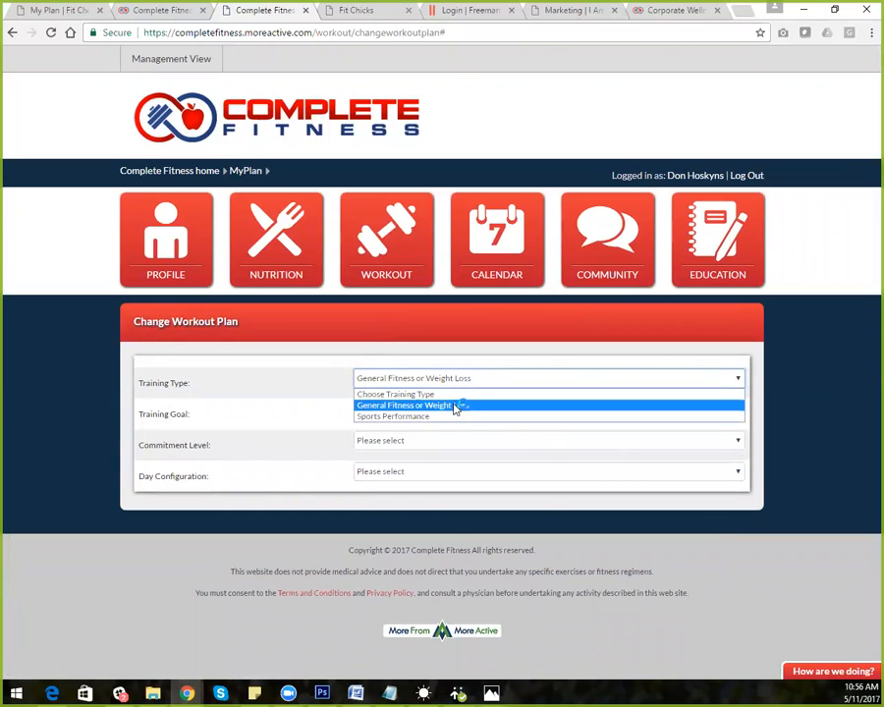
{"action": "left_click", "coordinate": [432, 407]}
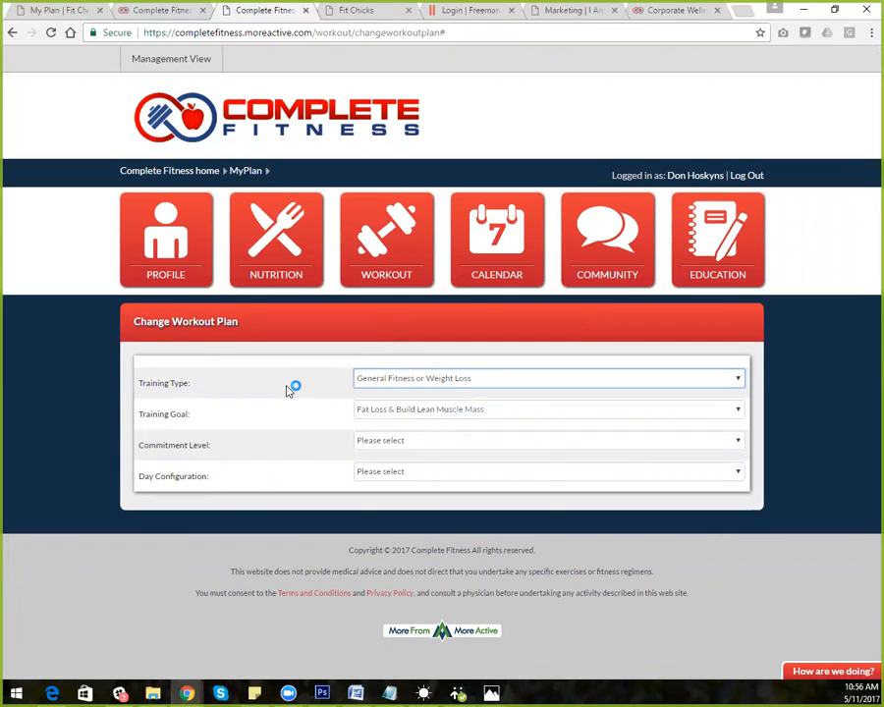
{"action": "left_click", "coordinate": [481, 410]}
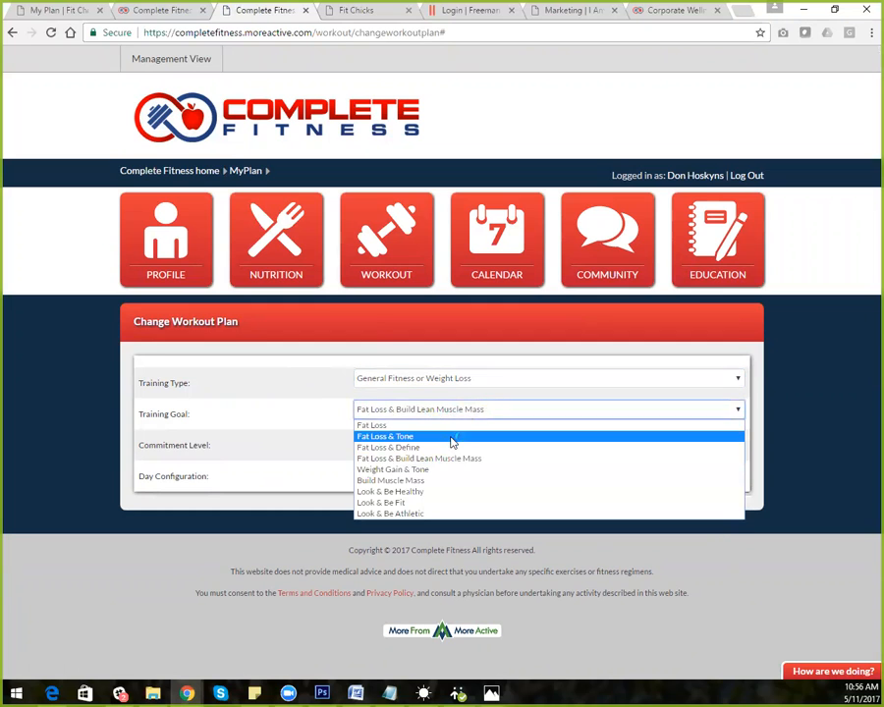
{"action": "left_click", "coordinate": [451, 441]}
{"action": "left_click", "coordinate": [426, 444]}
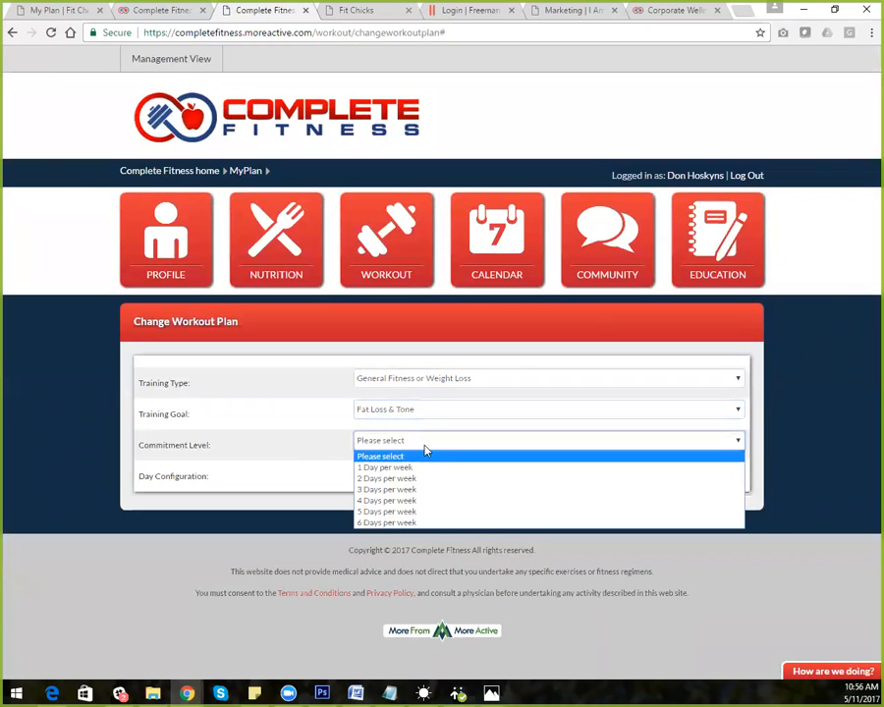
{"action": "left_click", "coordinate": [423, 490]}
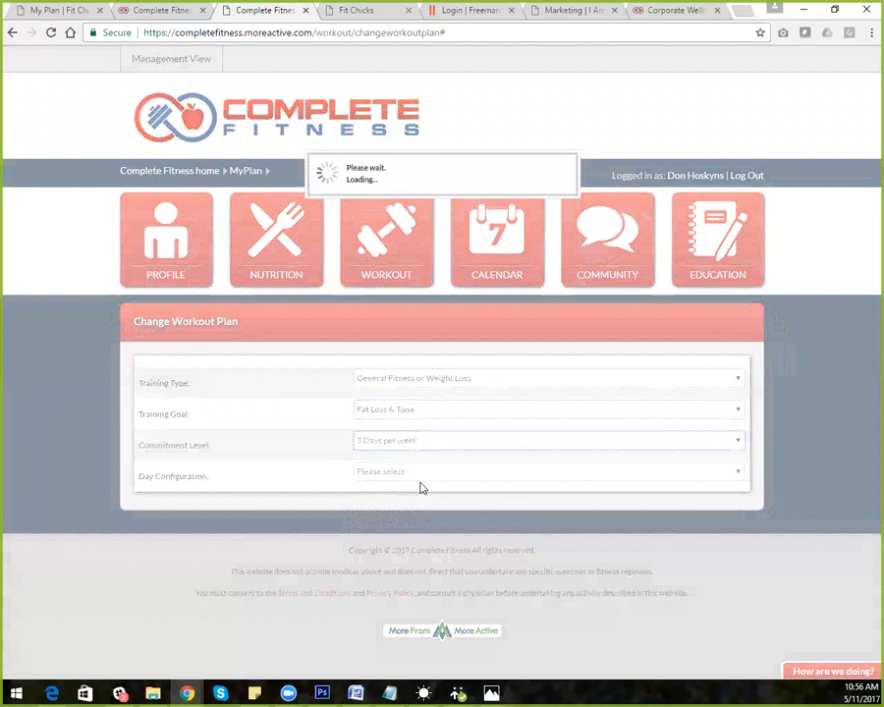
{"action": "left_click", "coordinate": [421, 479]}
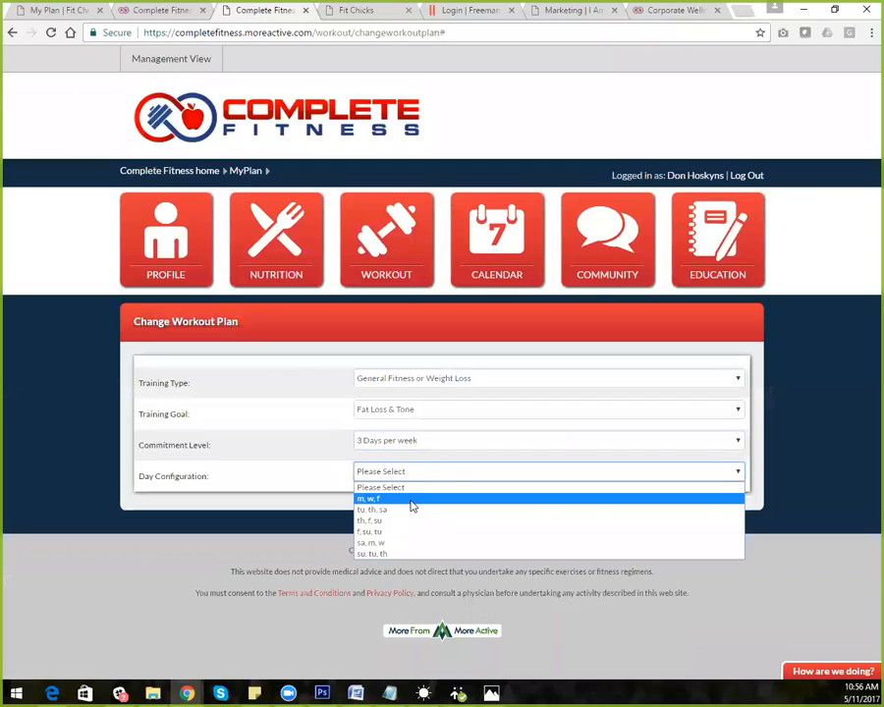
{"action": "left_click", "coordinate": [412, 501]}
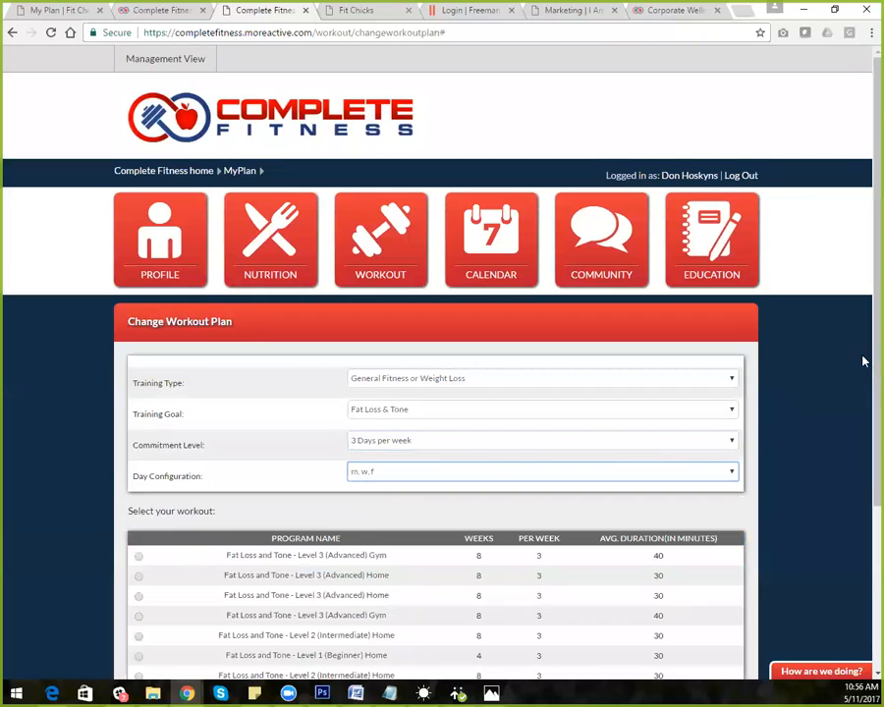
Select the 40-minute Fat Loss and Tone - Level 3 (Advanced) Gym program and save the exercise goals
{"action": "scroll", "coordinate": [863, 357], "scroll_direction": "down", "scroll_amount": 3}
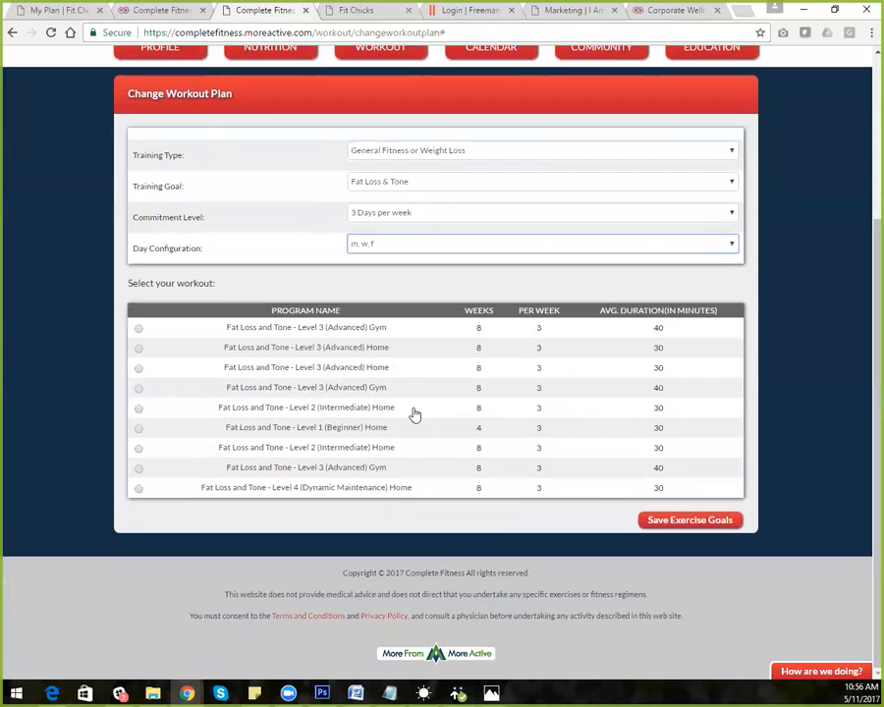
{"action": "left_click_drag", "start_coordinate": [389, 389], "coordinate": [224, 393]}
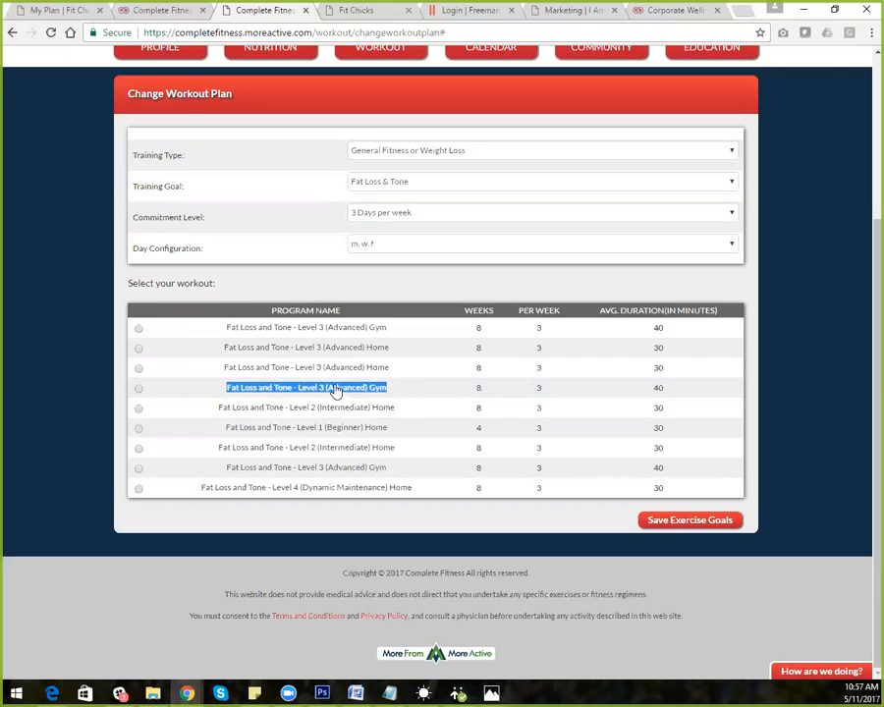
{"action": "left_click", "coordinate": [138, 388]}
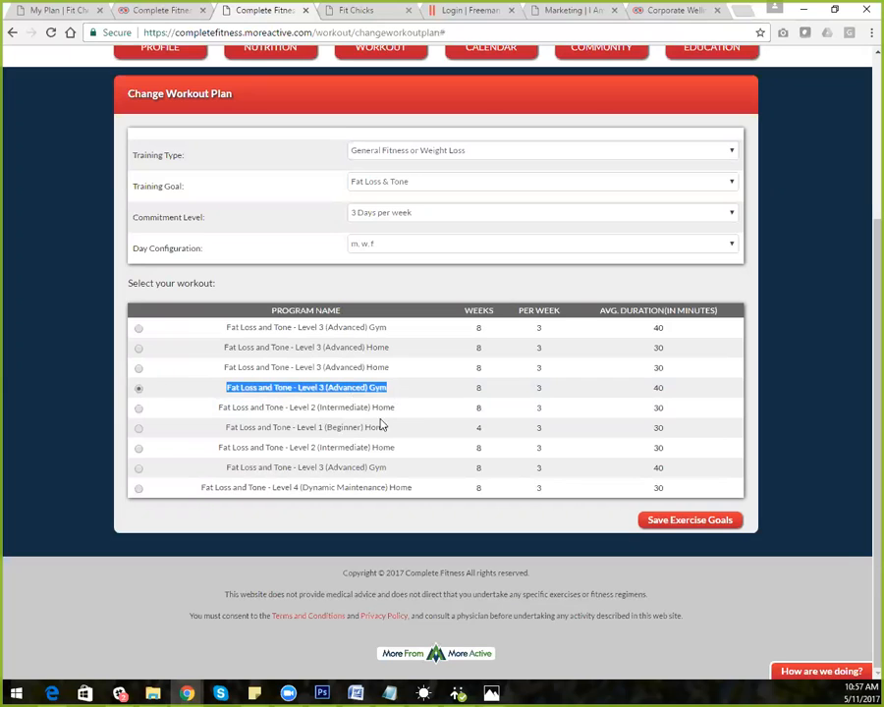
{"action": "left_click", "coordinate": [675, 522]}
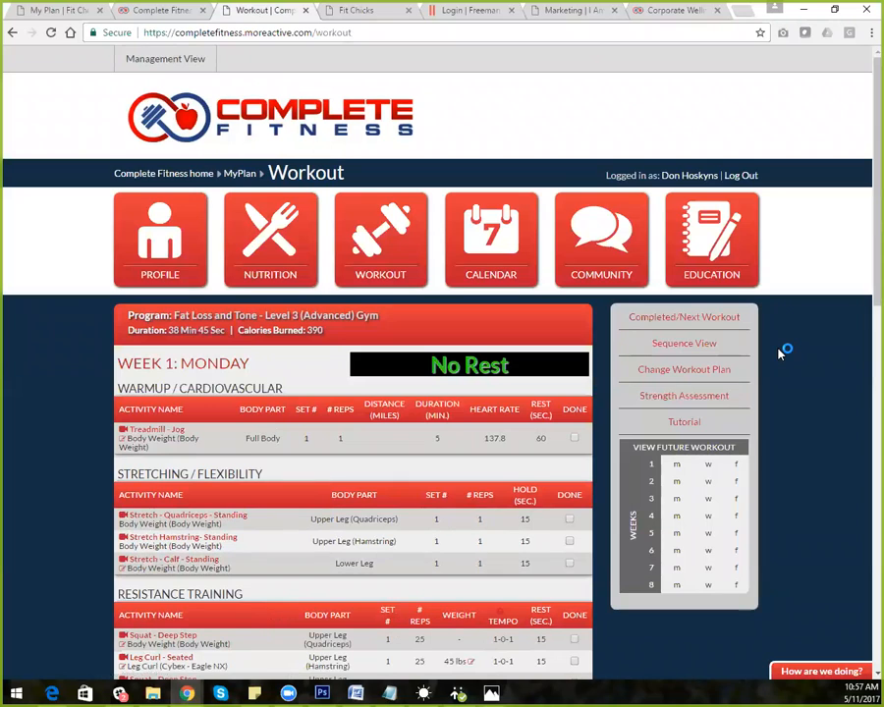
{"action": "left_click_drag", "start_coordinate": [869, 267], "coordinate": [619, 344]}
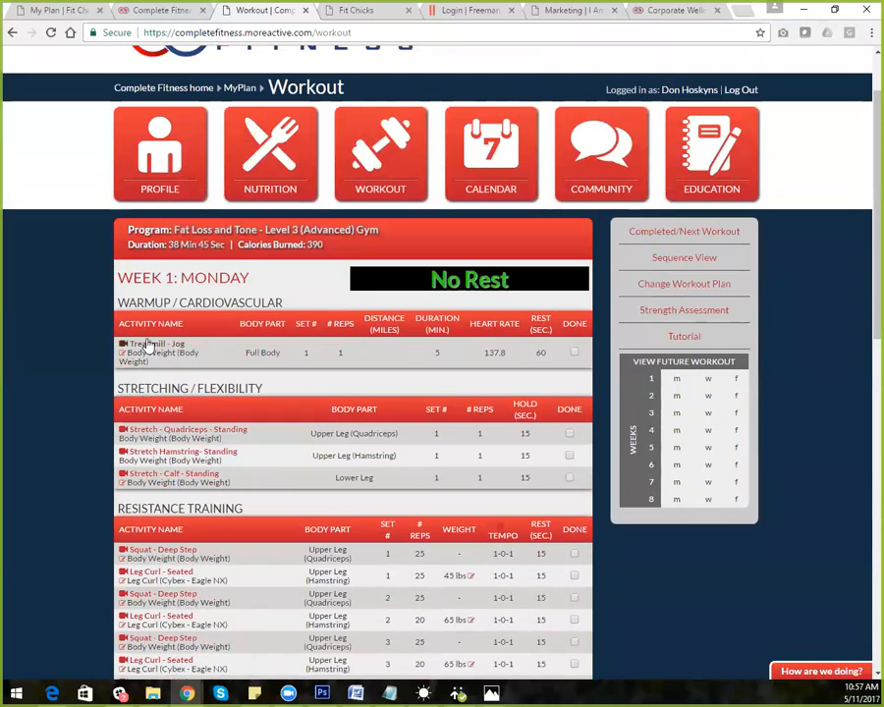
{"action": "left_click_drag", "start_coordinate": [181, 346], "coordinate": [128, 344]}
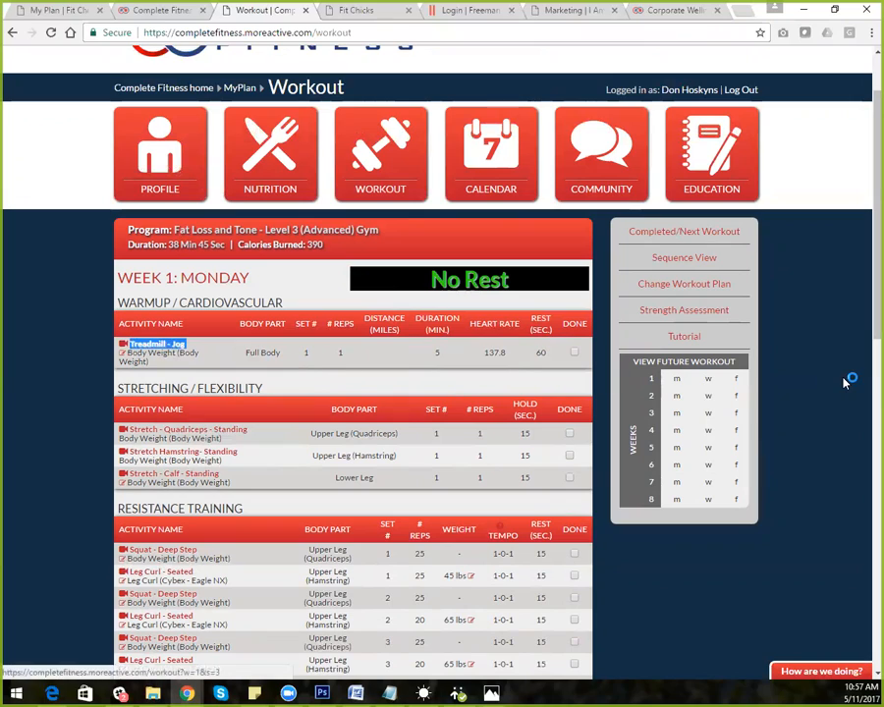